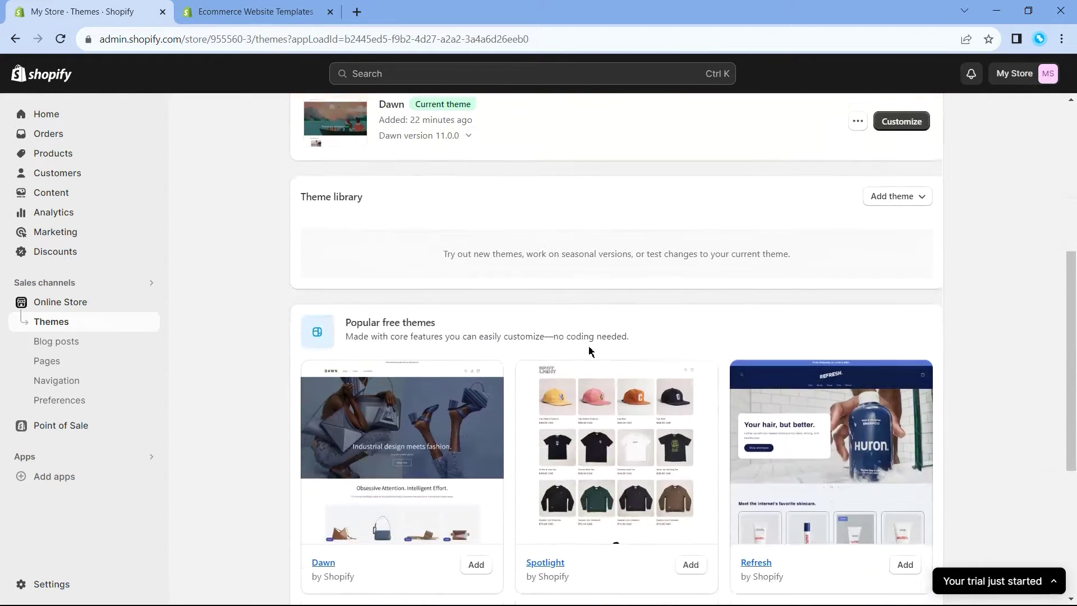
scroll(591, 348, down, 2)
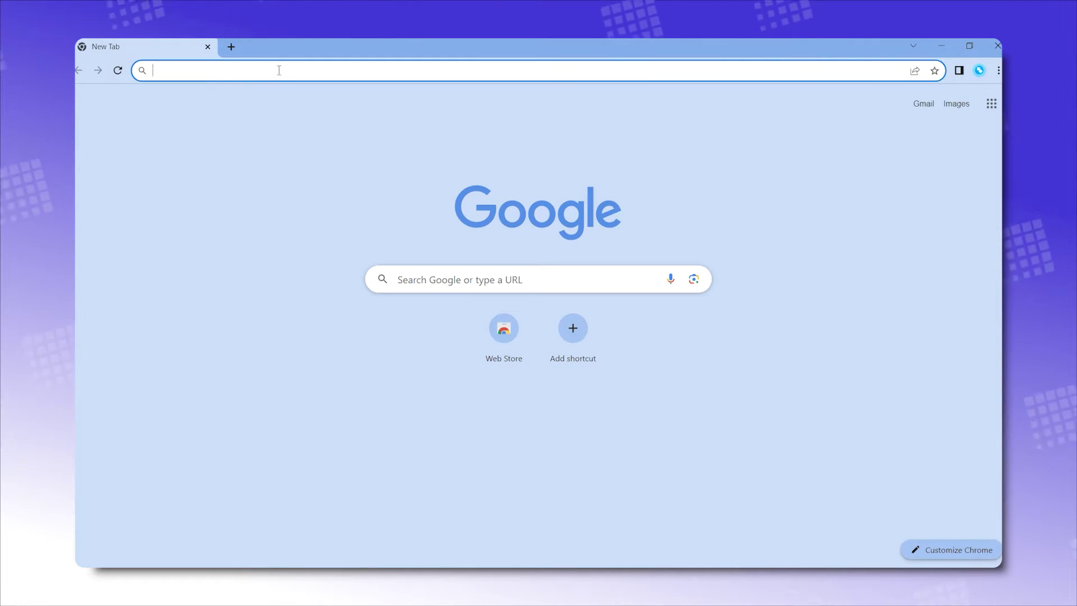
text(shopify.)
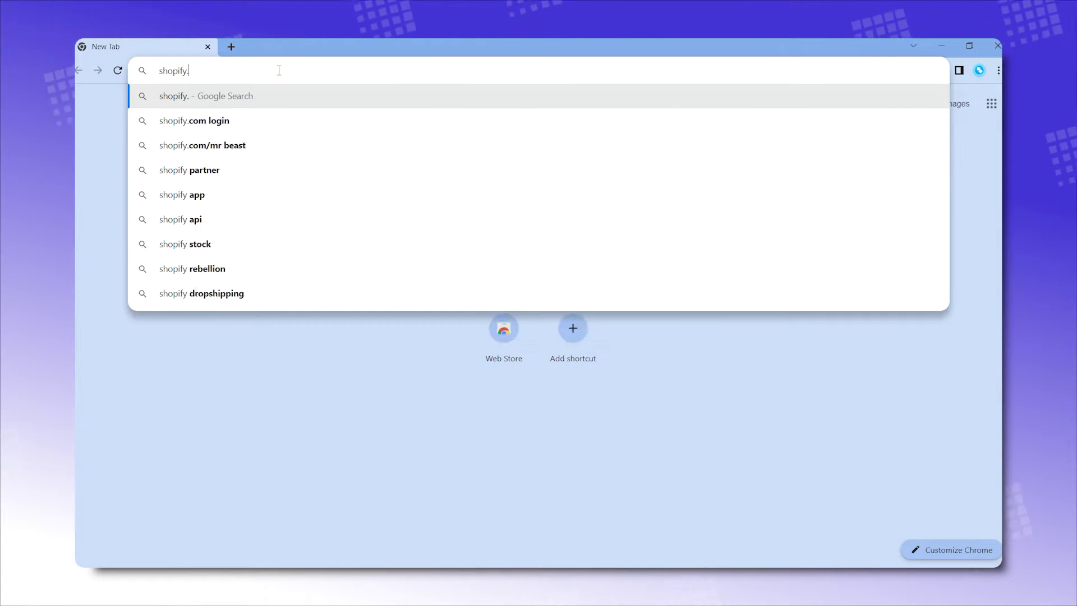
text(com)
Load shopify.com to reach the store-creation questionnaire
key(Return)
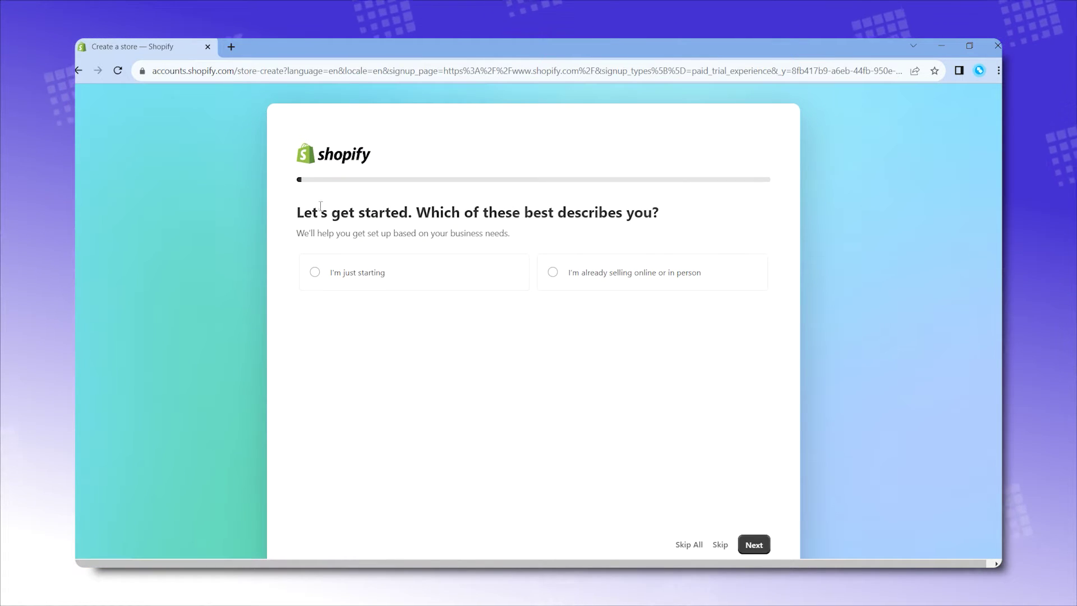
Answer that you're already selling and don't use any other platform
drag(298, 212, 606, 216)
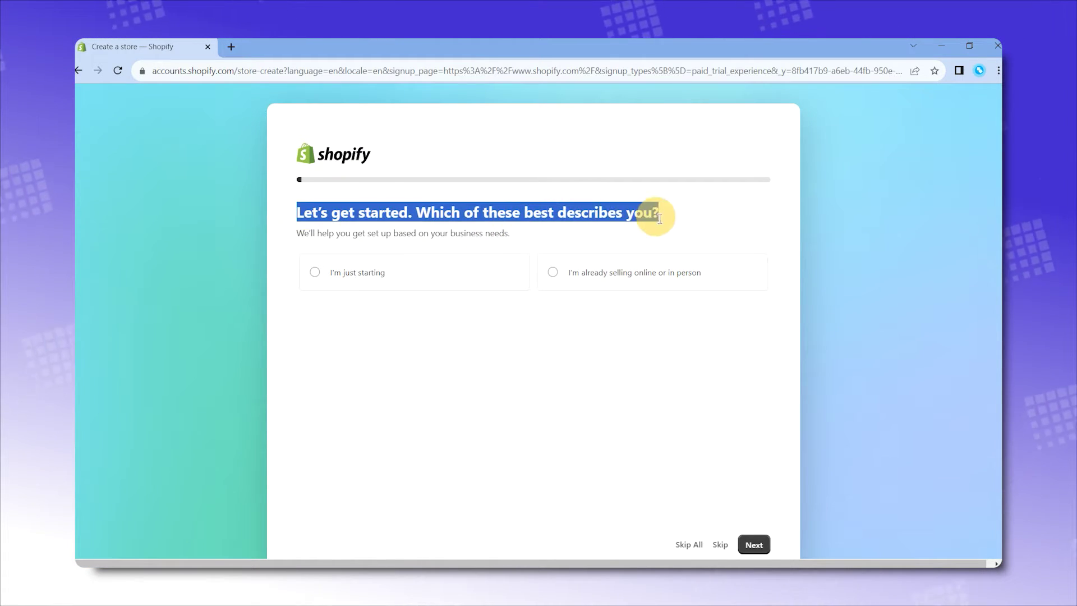
click(548, 391)
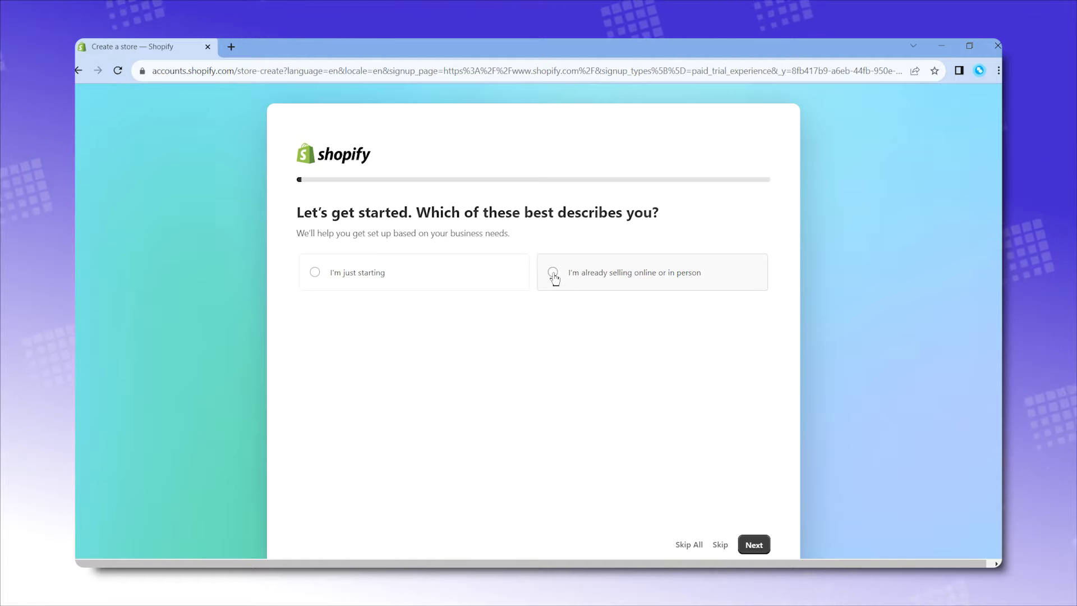
click(754, 545)
click(526, 481)
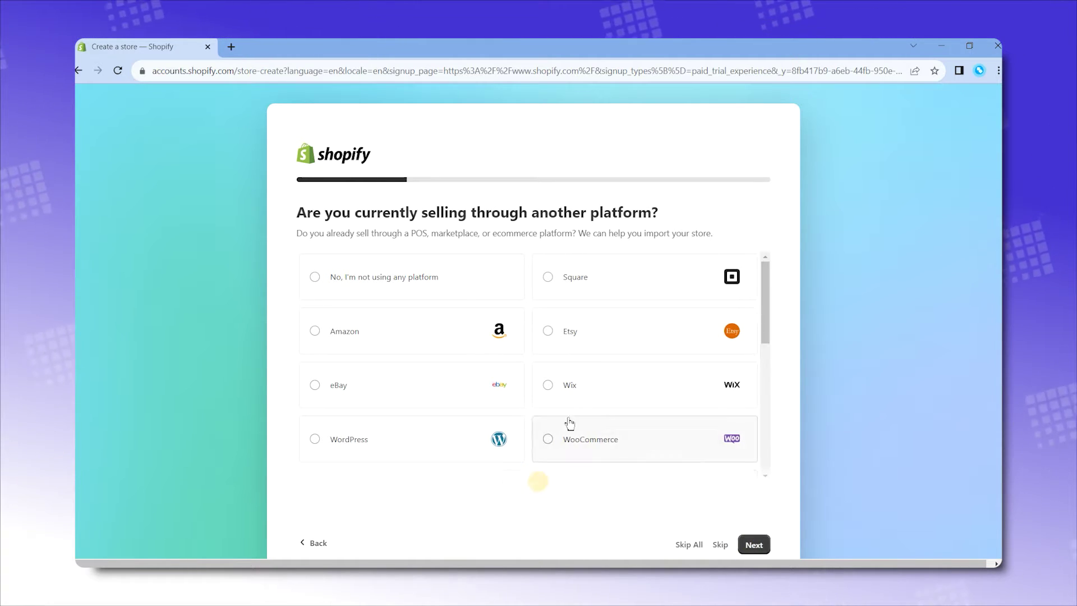
scroll(664, 370, down, 3)
scroll(678, 374, down, 3)
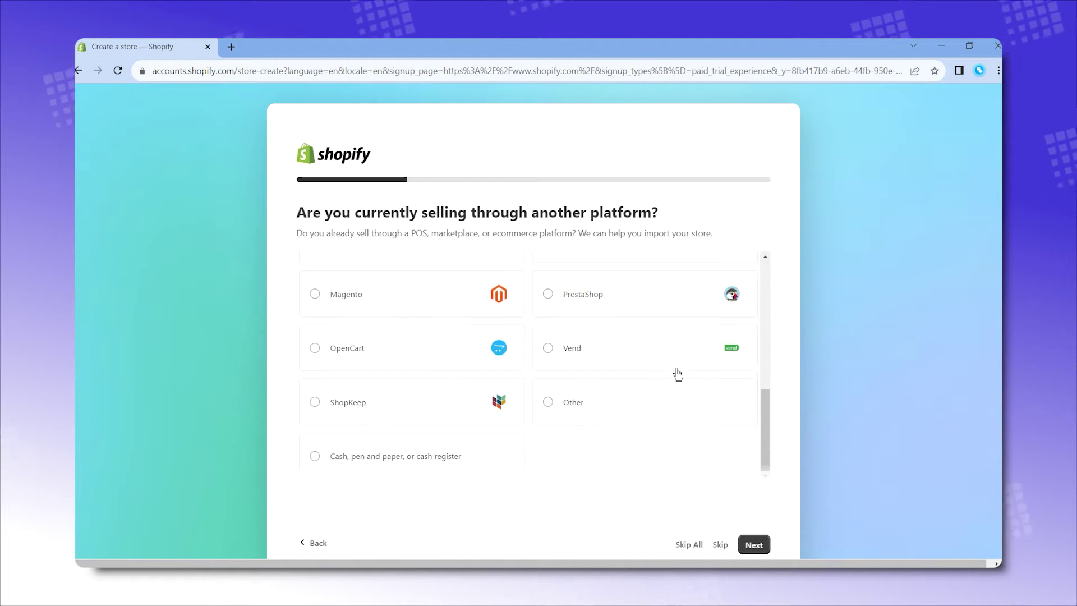
scroll(658, 438, up, 3)
scroll(658, 438, up, 3)
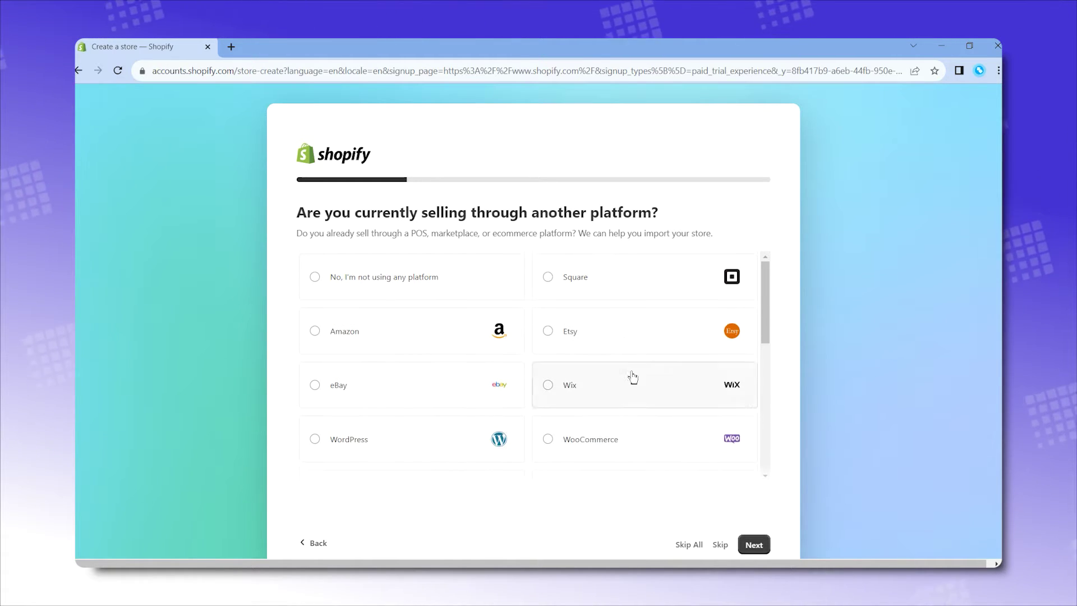
click(314, 278)
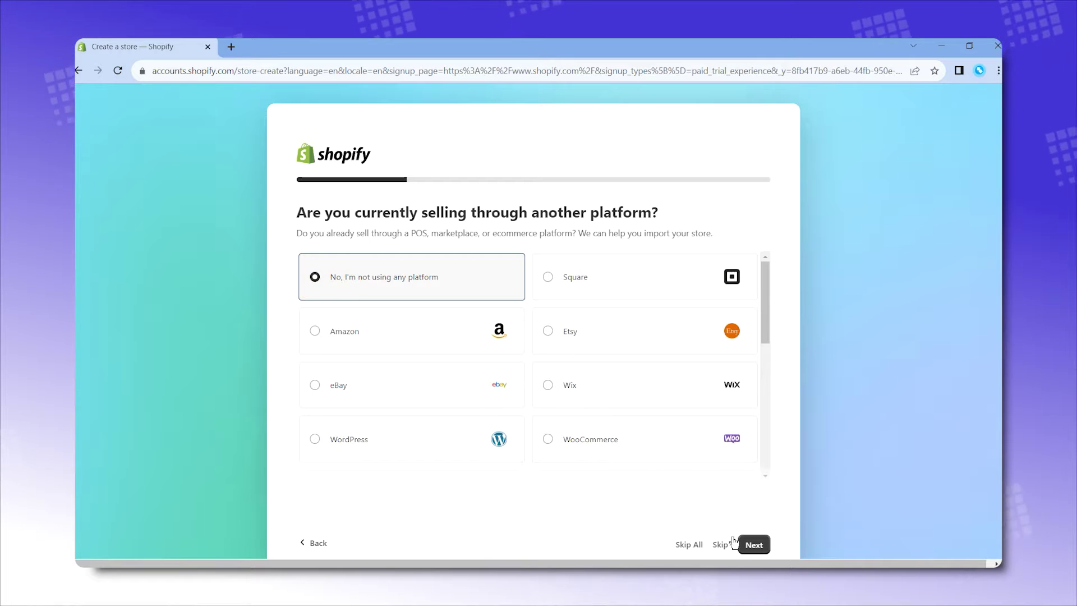
click(753, 545)
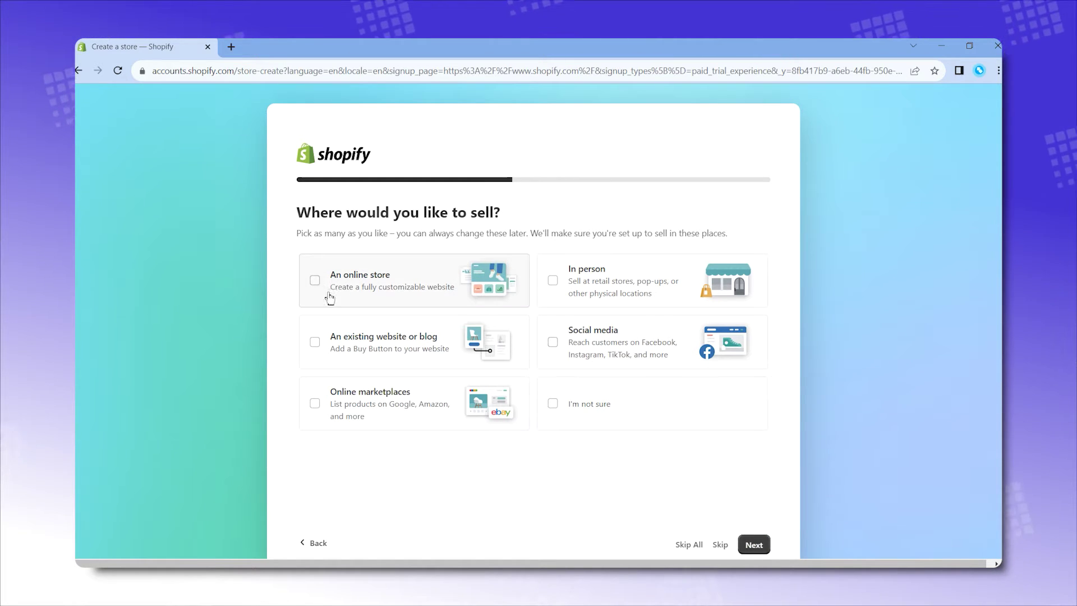
Choose online and in-person selling, skip the products question, and confirm Vietnam as the location
click(554, 282)
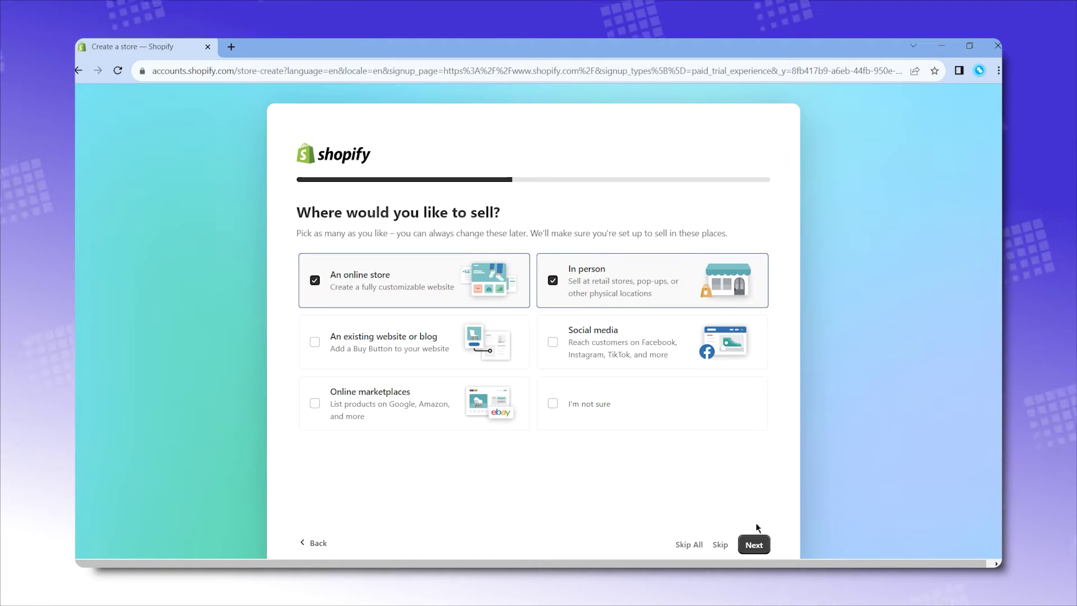
click(754, 545)
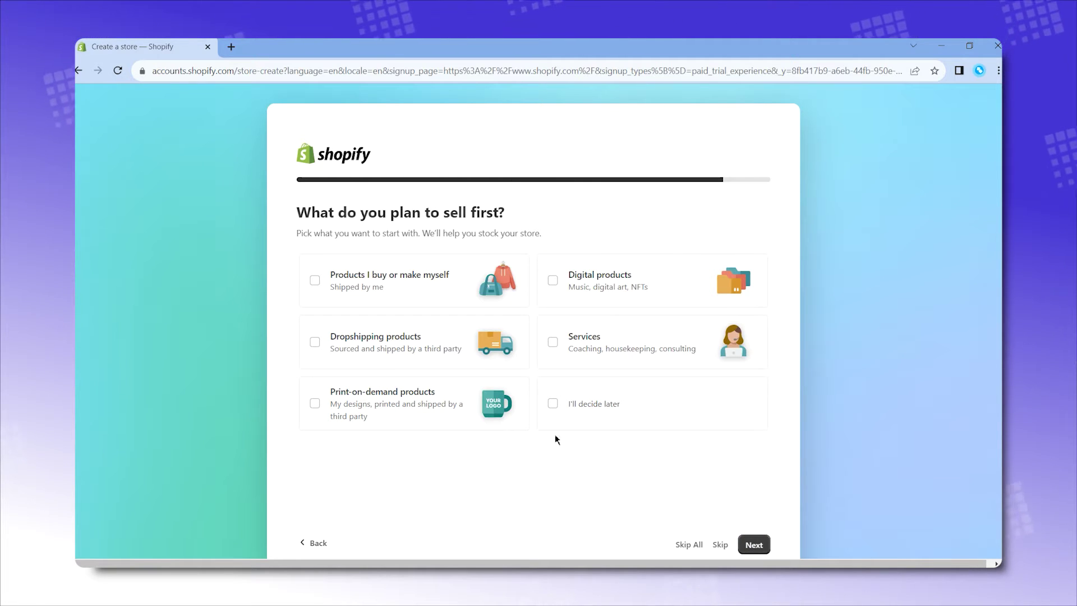
click(754, 545)
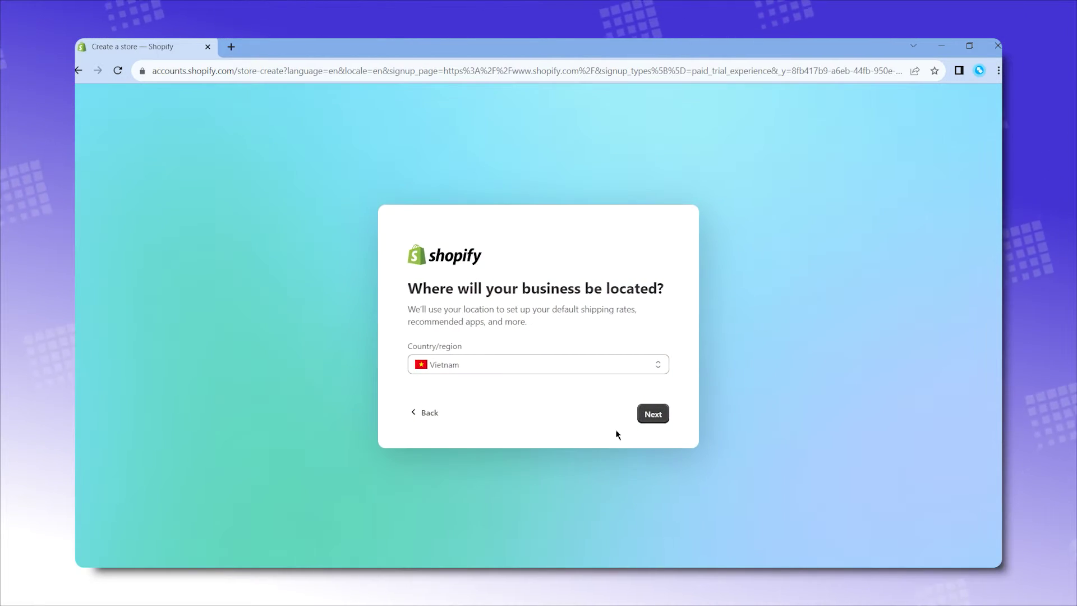
click(653, 414)
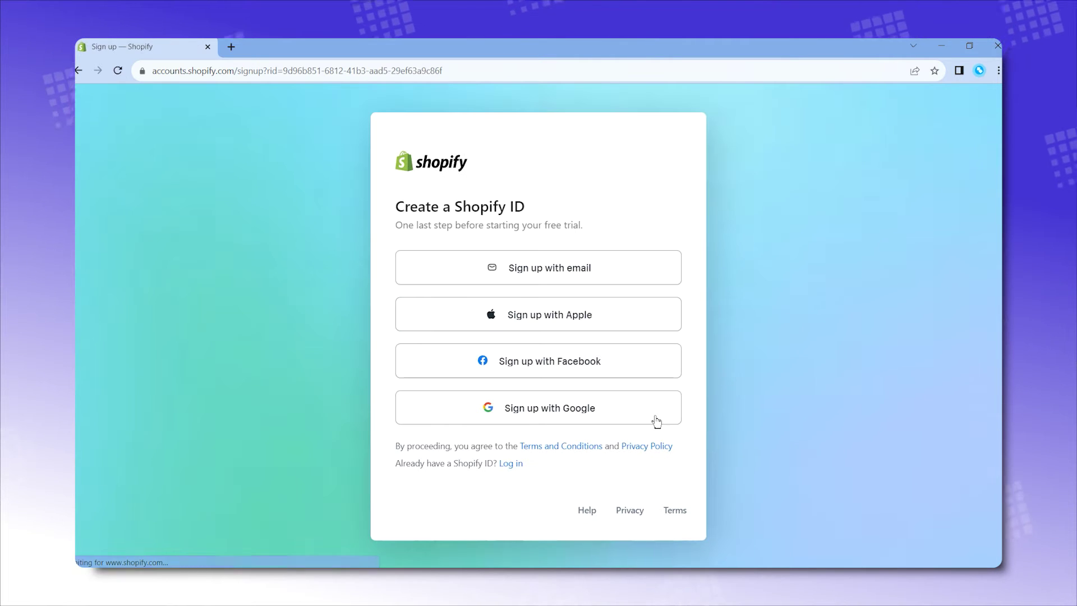
Sign up with an email address and password to create the Shopify ID
click(553, 270)
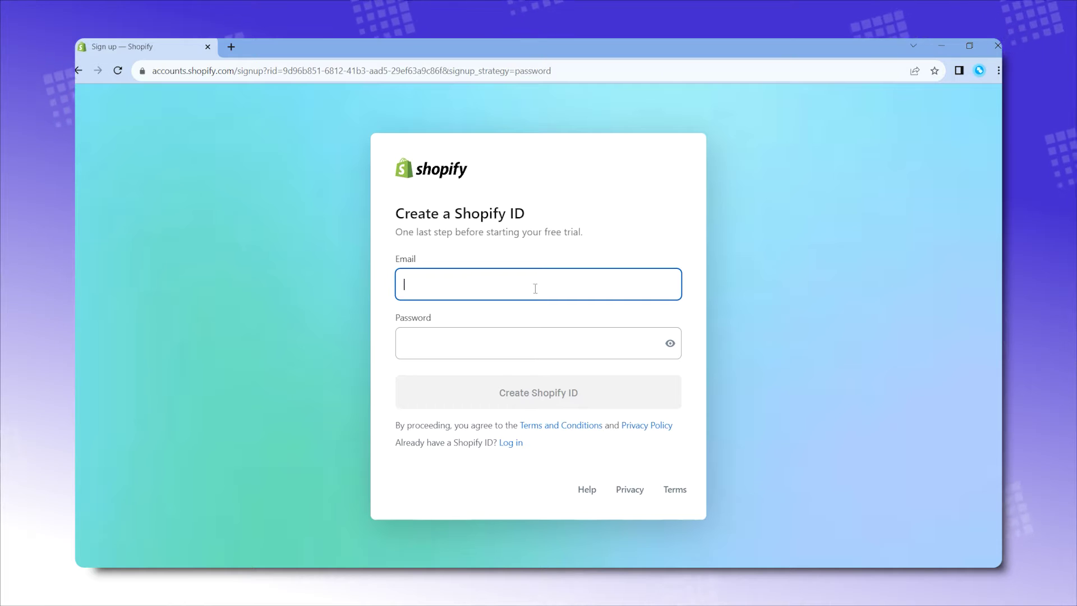
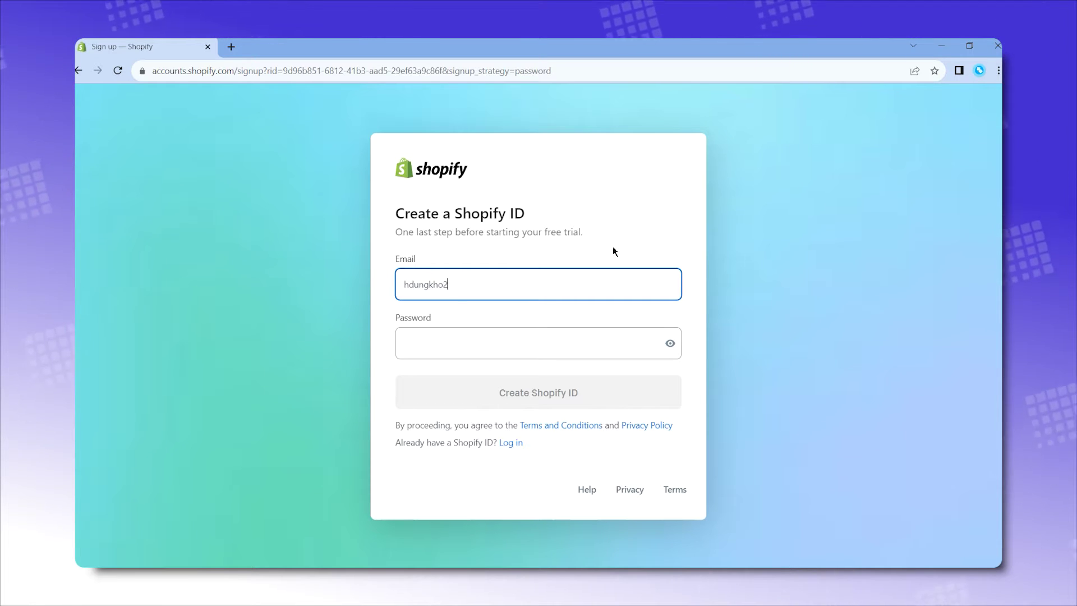
key(Tab)
text(••••)
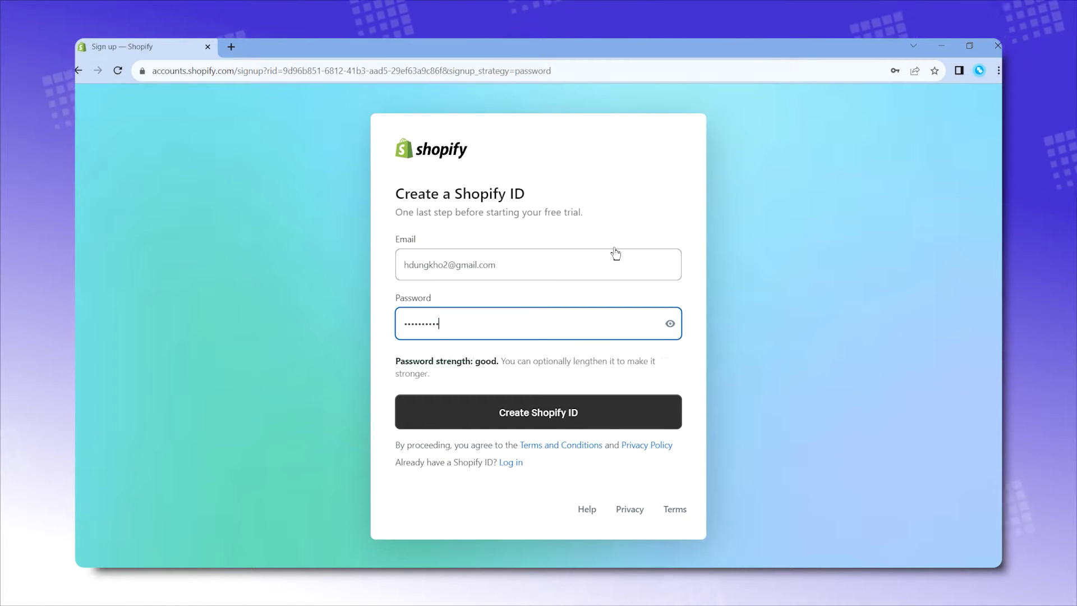
text(•)
click(539, 412)
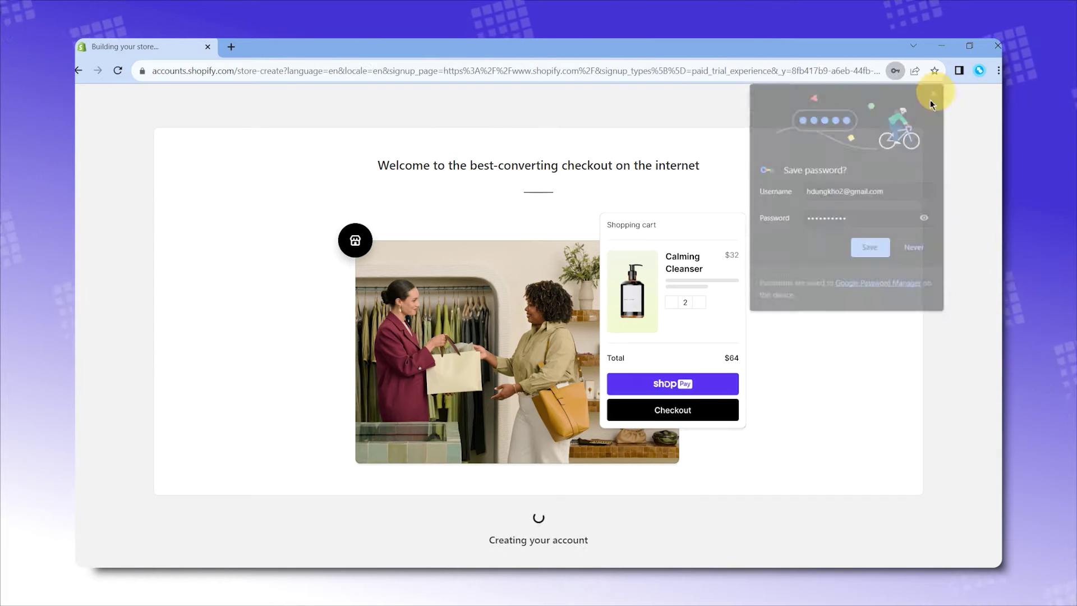
click(845, 327)
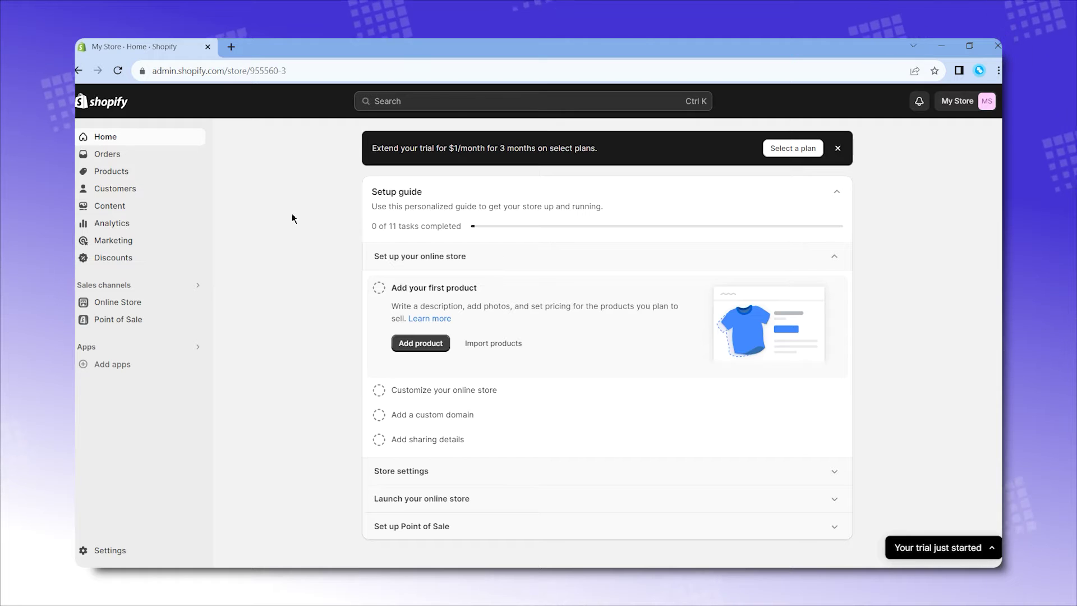
Tour the Home, Products, Content, Discounts and Online Store themes pages, ending on Point of Sale
click(110, 139)
click(112, 172)
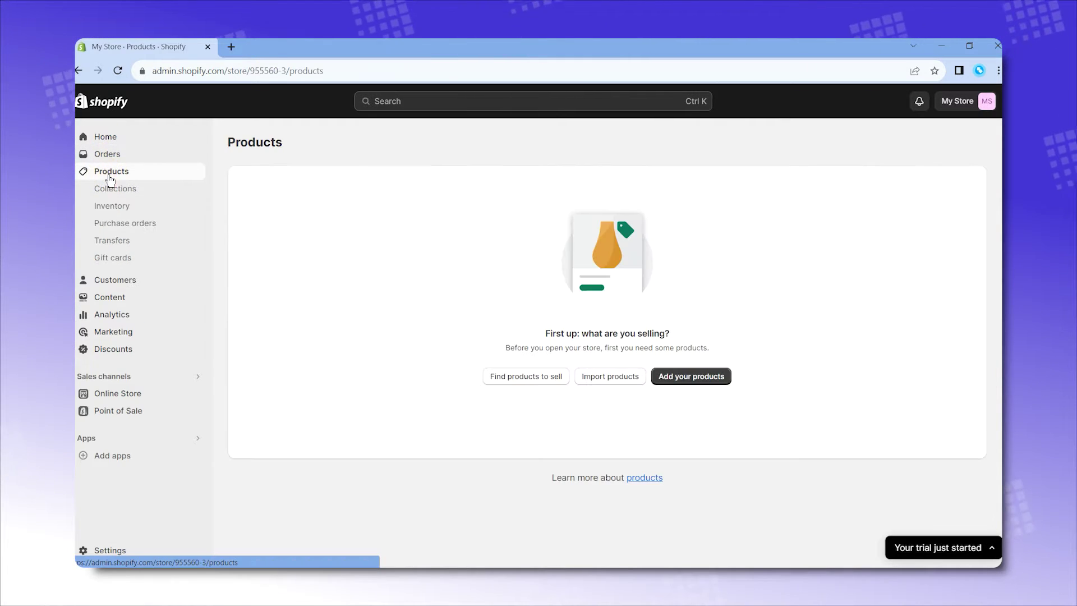
click(109, 297)
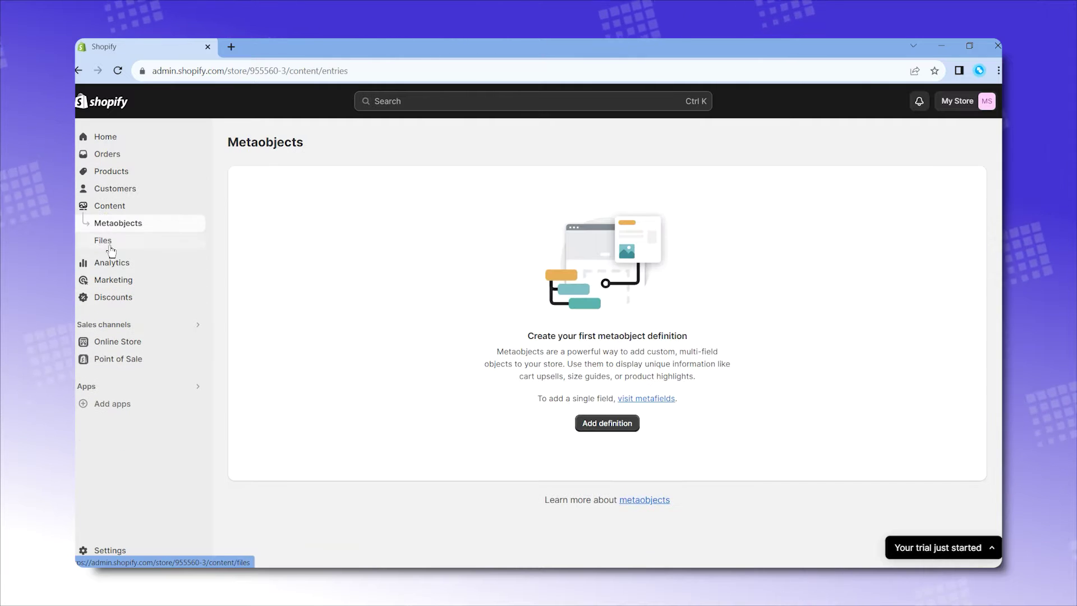
click(112, 297)
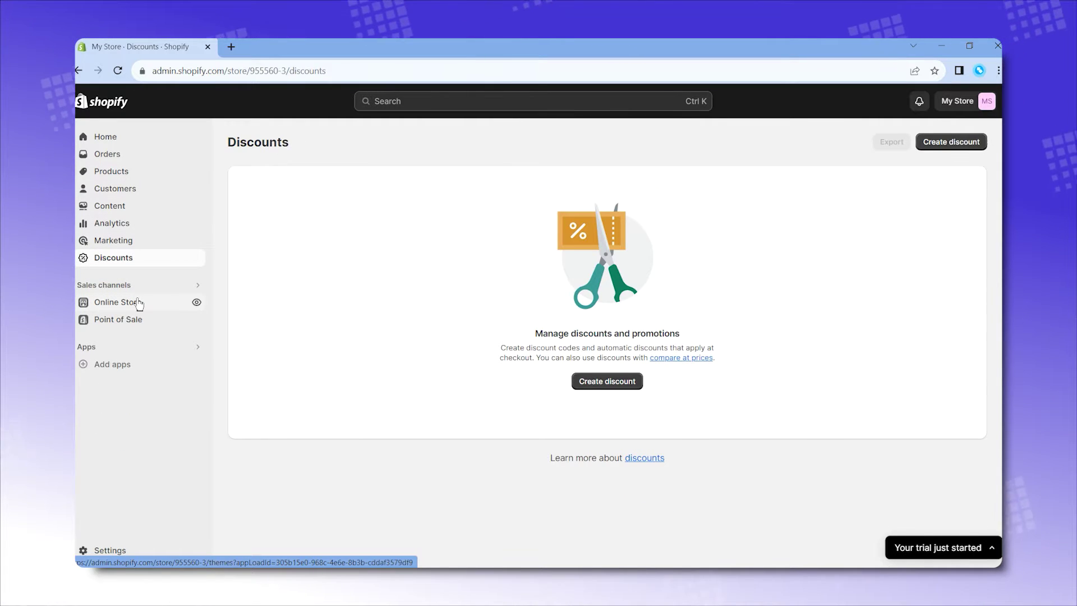
click(104, 285)
click(117, 302)
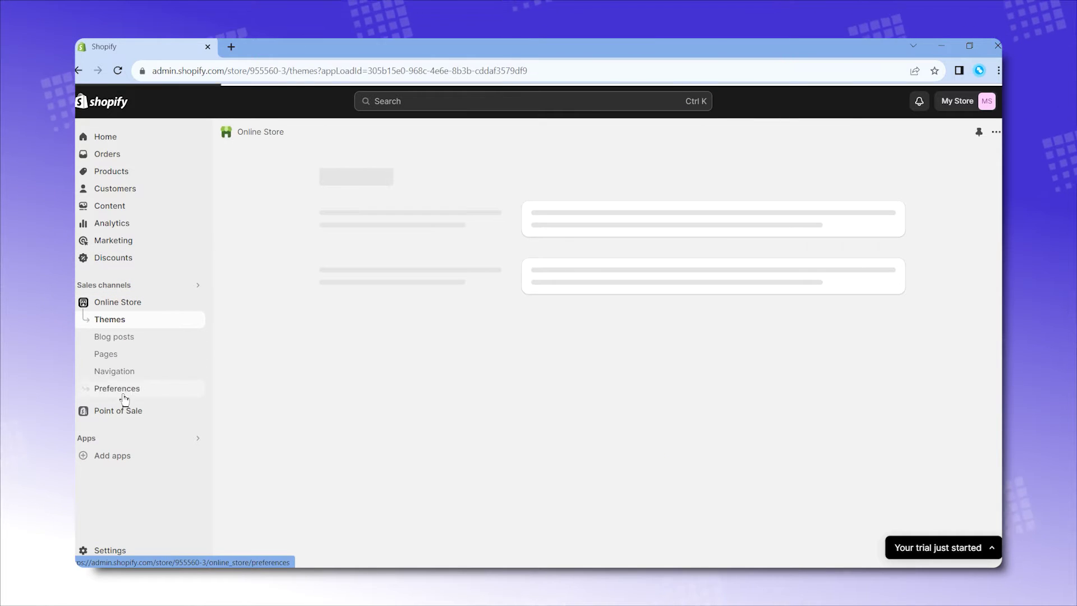
click(118, 409)
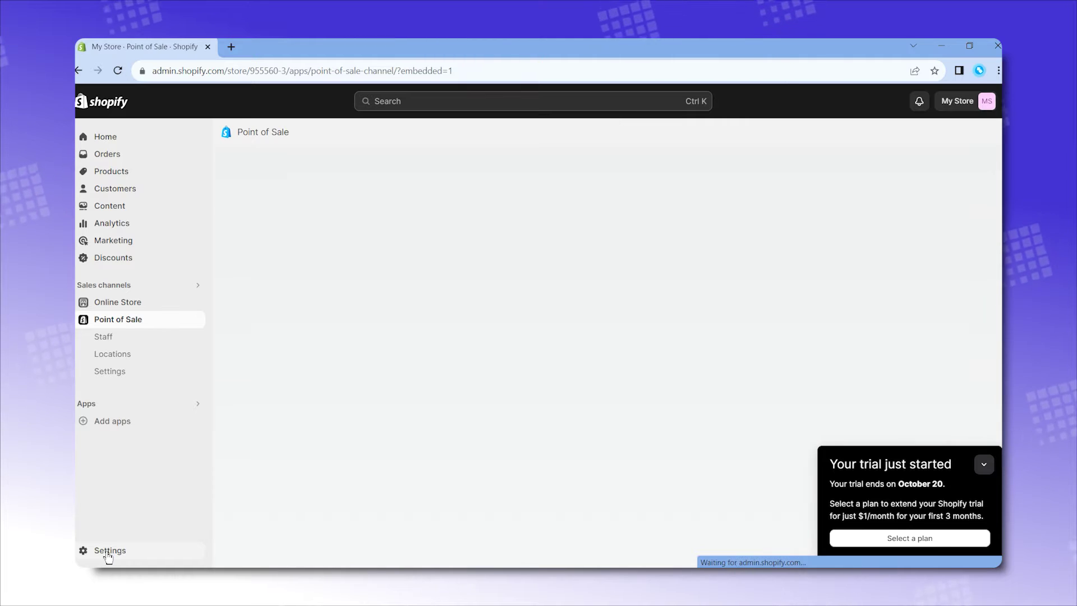
View the store settings, then start a new product from the empty Products page
click(108, 551)
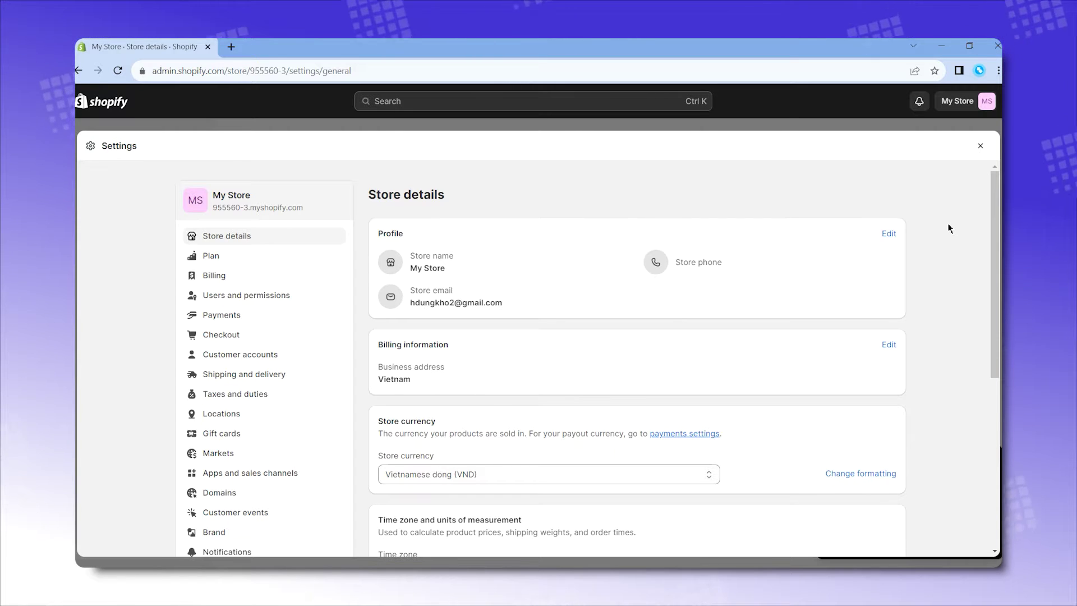
scroll(942, 220, down, 5)
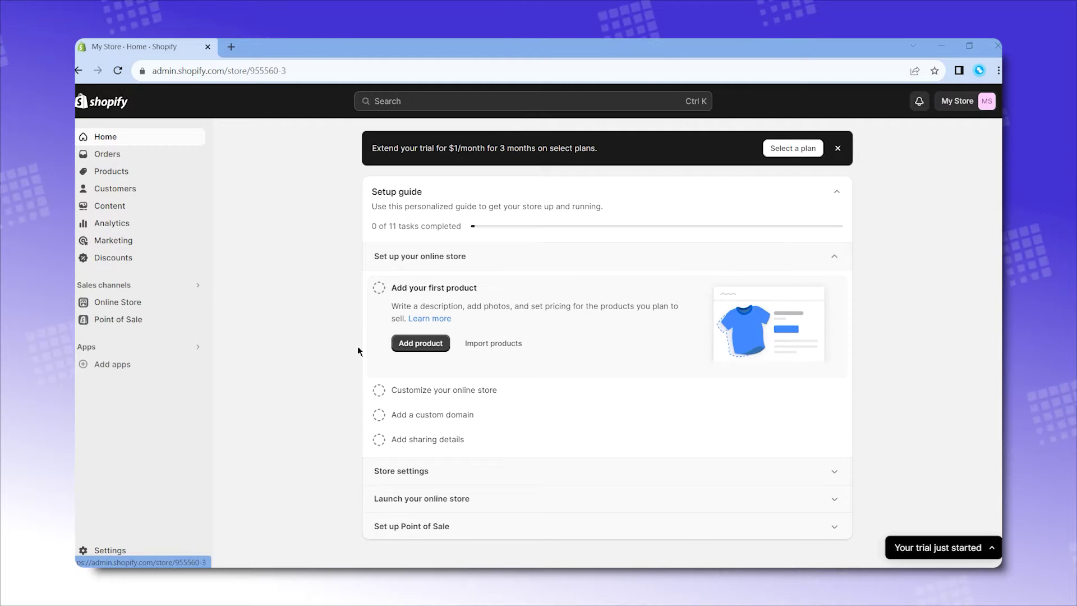
click(130, 172)
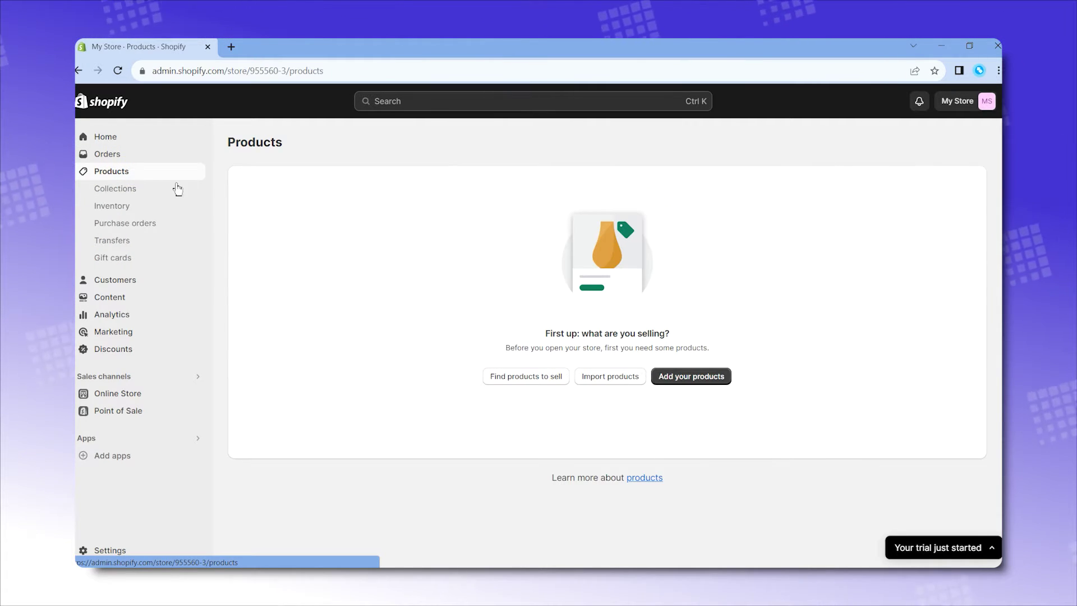
click(691, 376)
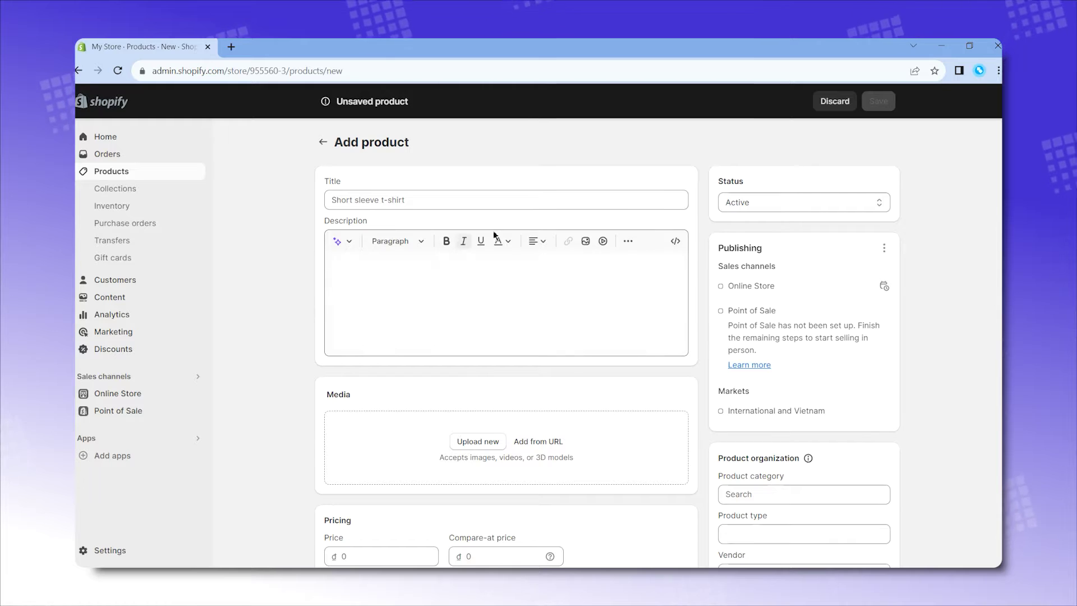
scroll(697, 302, down, 5)
scroll(697, 302, down, 5)
scroll(702, 312, down, 4)
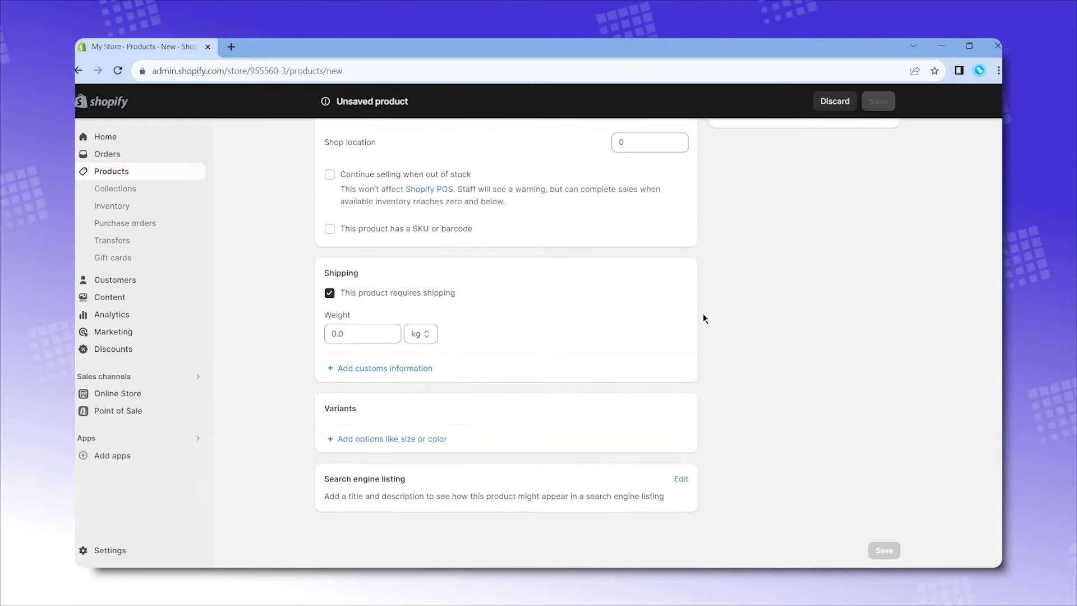
scroll(704, 318, up, 4)
scroll(703, 317, up, 5)
scroll(703, 317, up, 4)
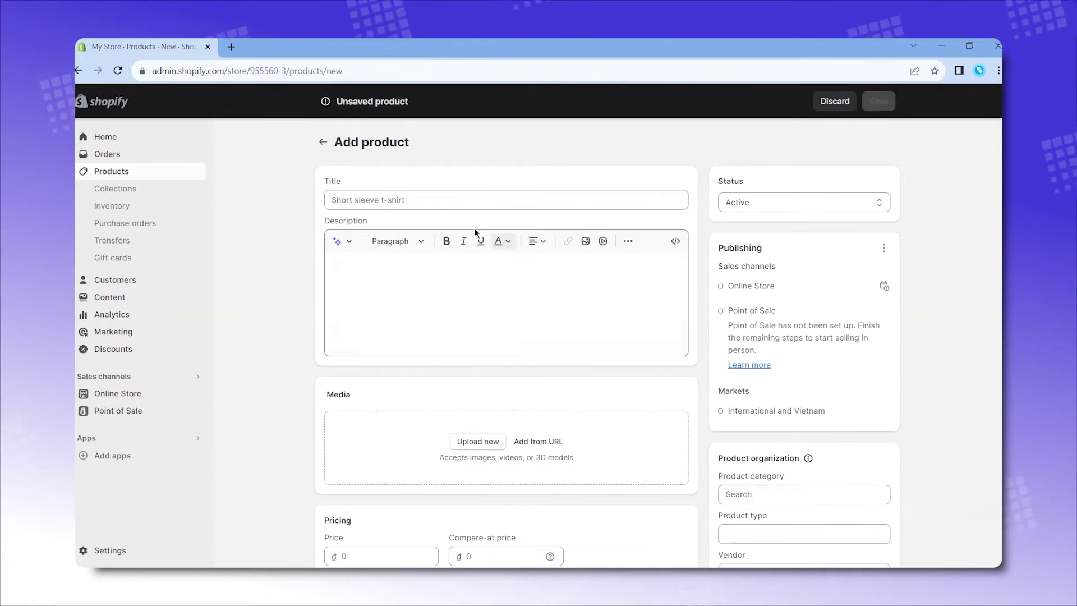
Enter the Luxury White Dress title and description, and upload the dress photo from Downloads
click(403, 200)
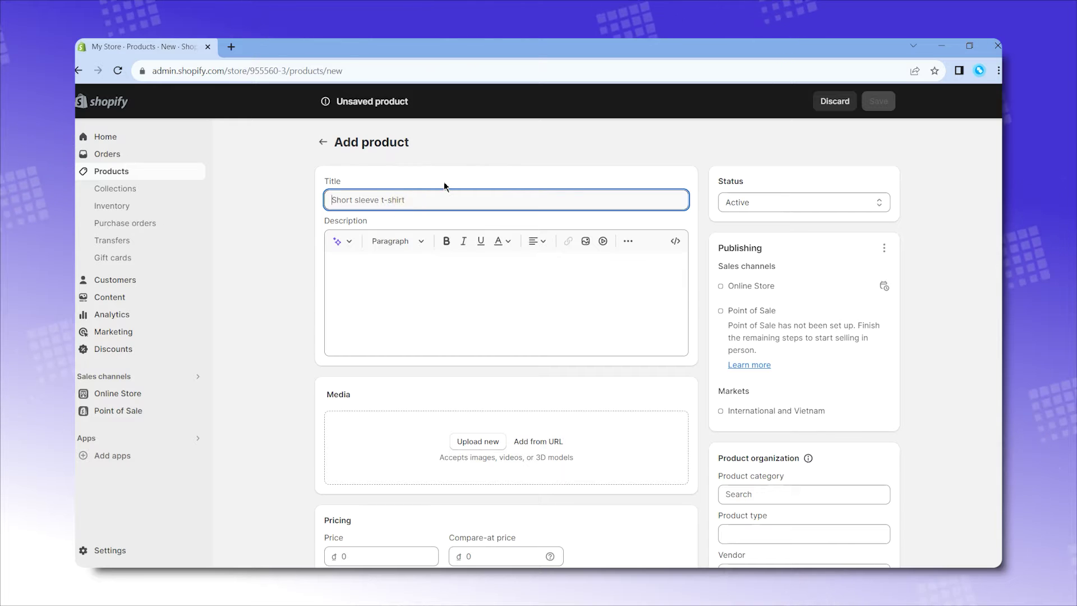
text(Luxury Whit)
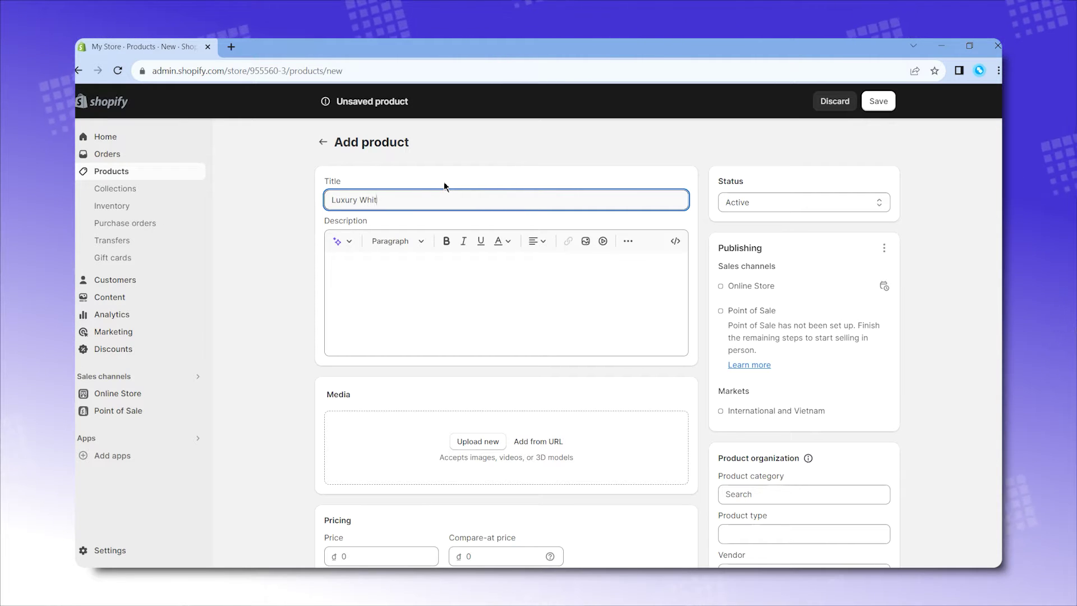
text(ss)
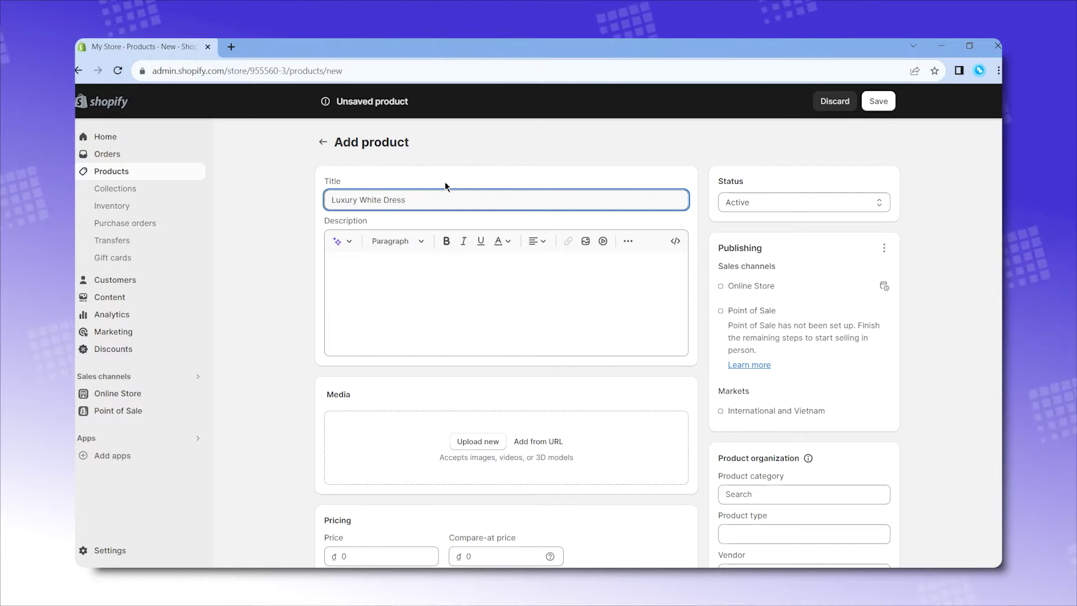
click(412, 288)
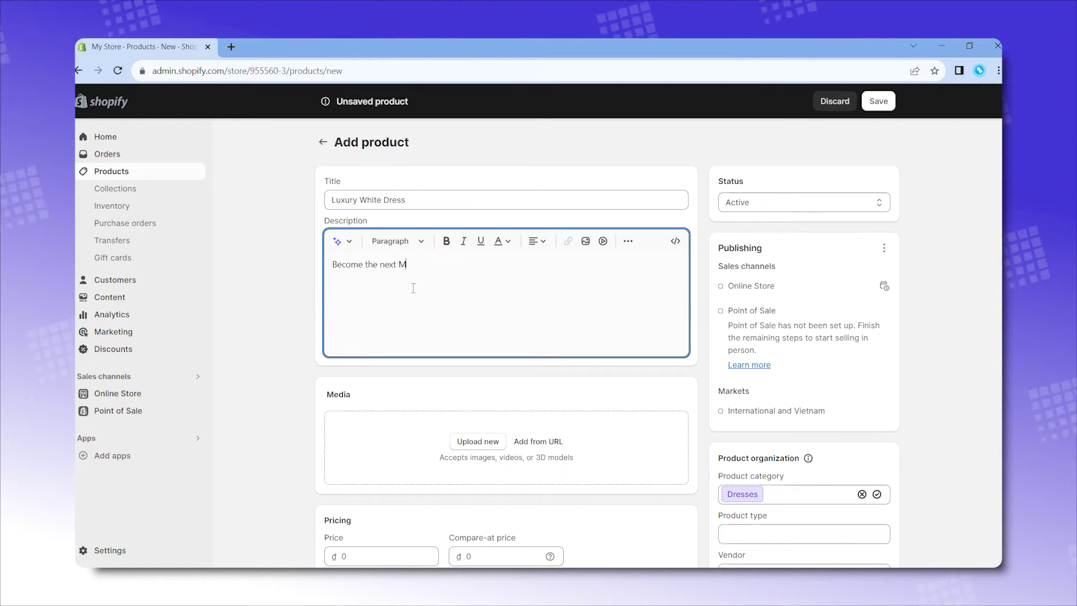
text(this Luxury White Dress!)
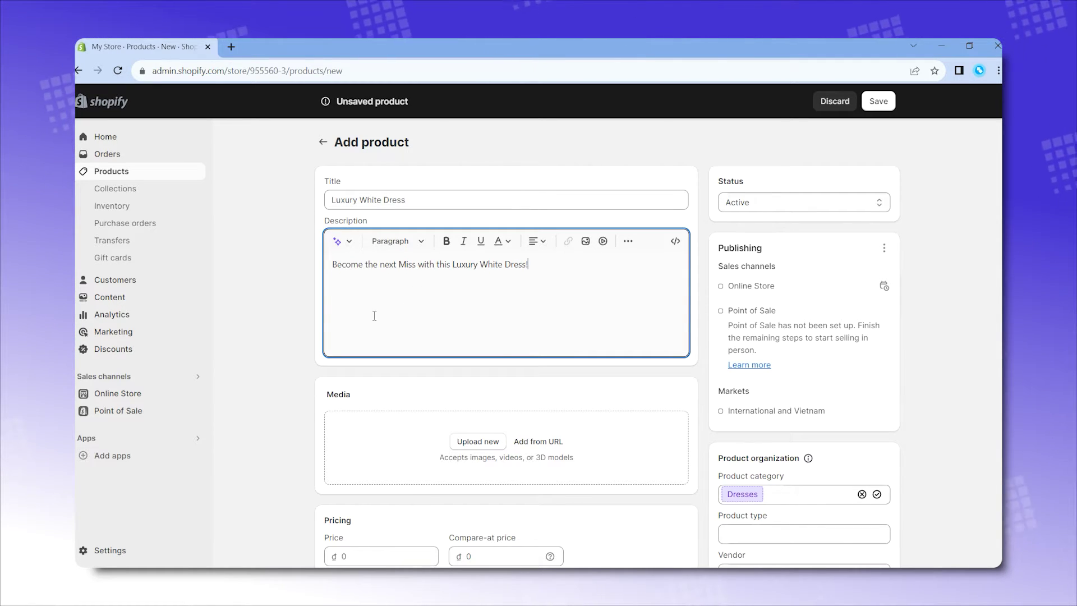
click(288, 333)
scroll(471, 344, down, 3)
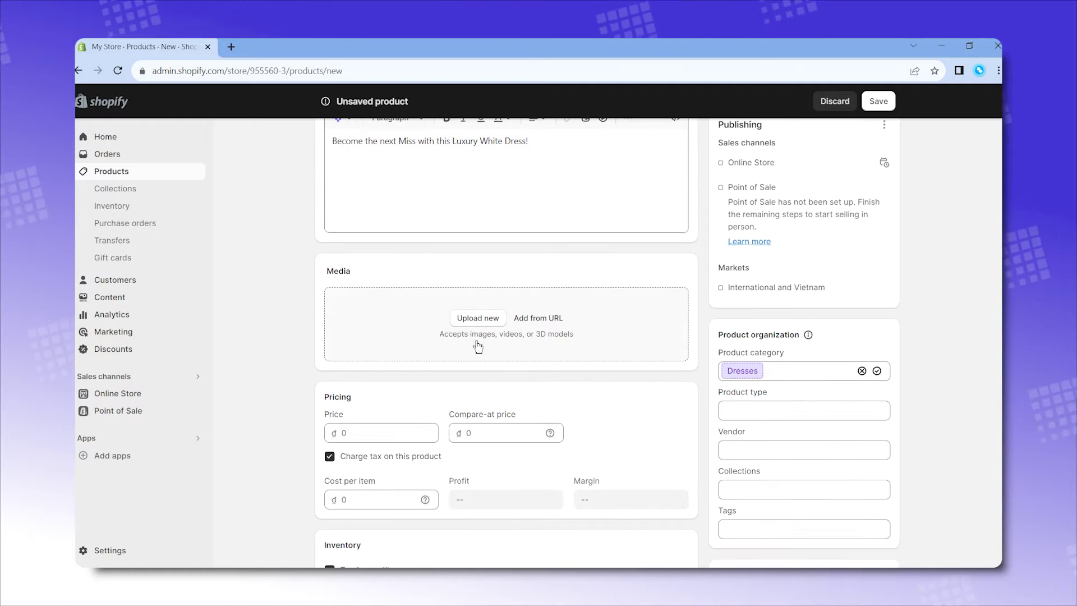
click(477, 316)
click(360, 164)
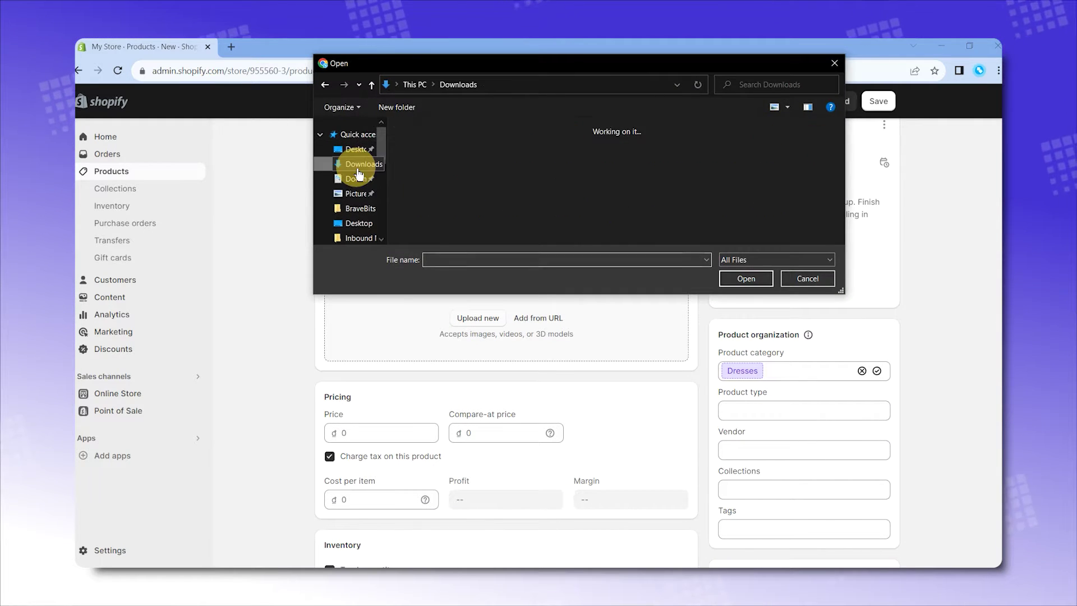
double_click(412, 177)
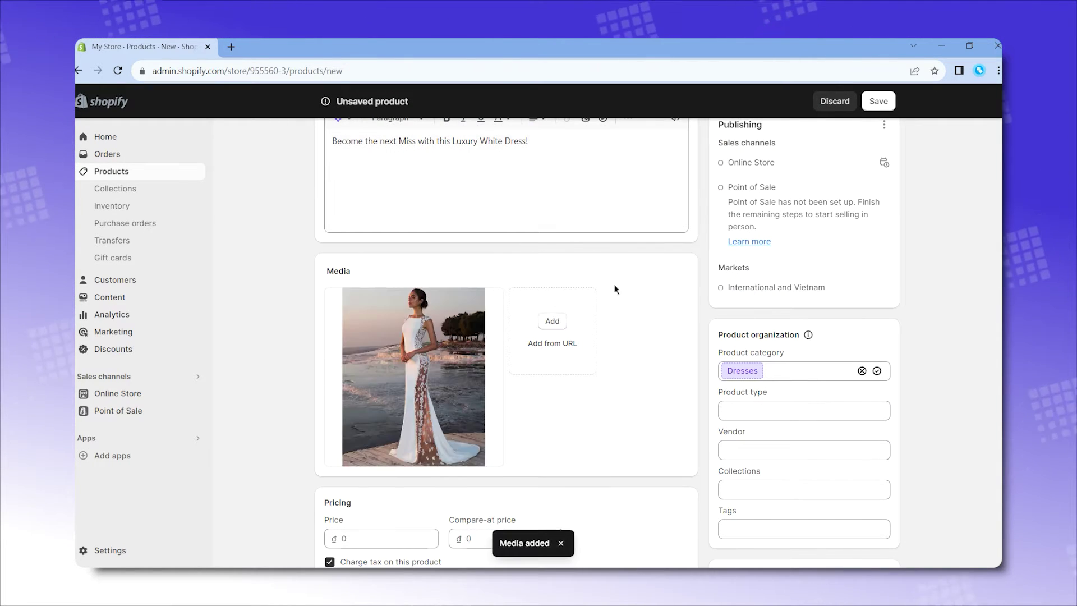
scroll(617, 337, down, 5)
scroll(589, 387, up, 2)
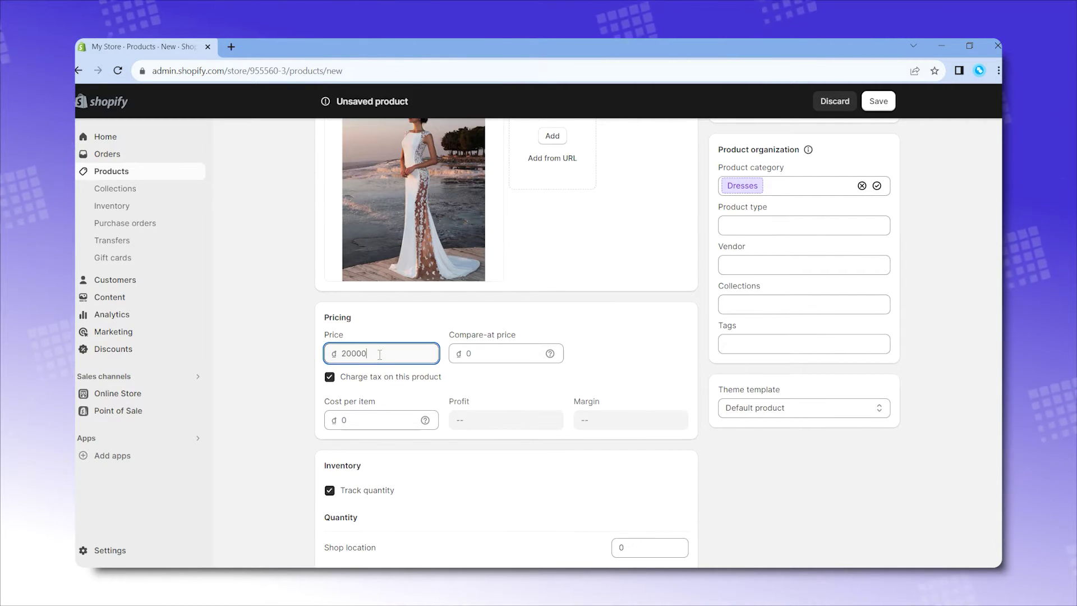
Set the price, compare-at price and cost, and add Size variants S to XL
click(489, 353)
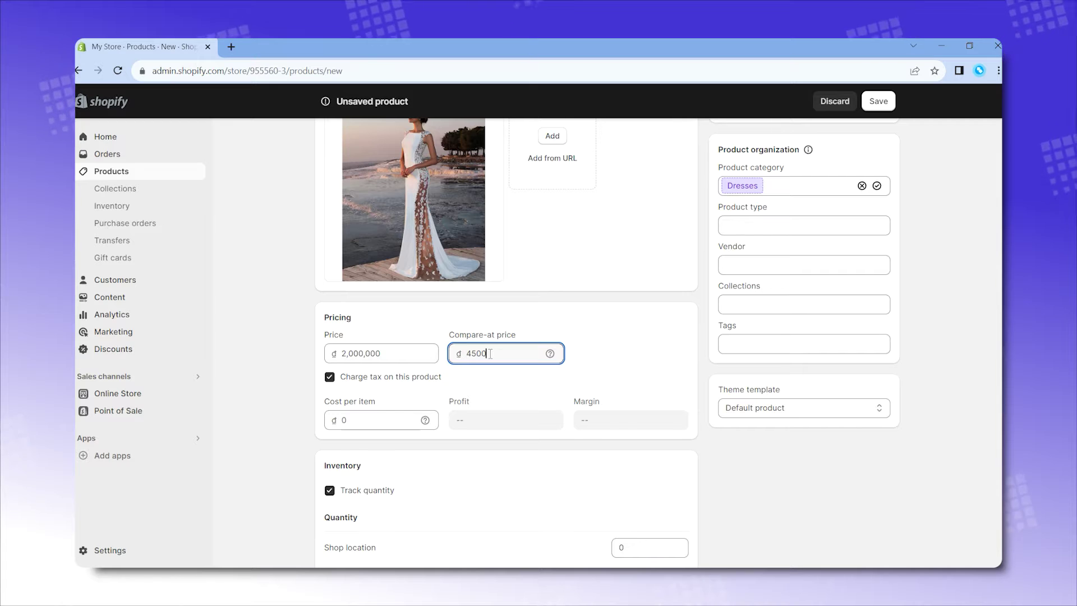
click(357, 421)
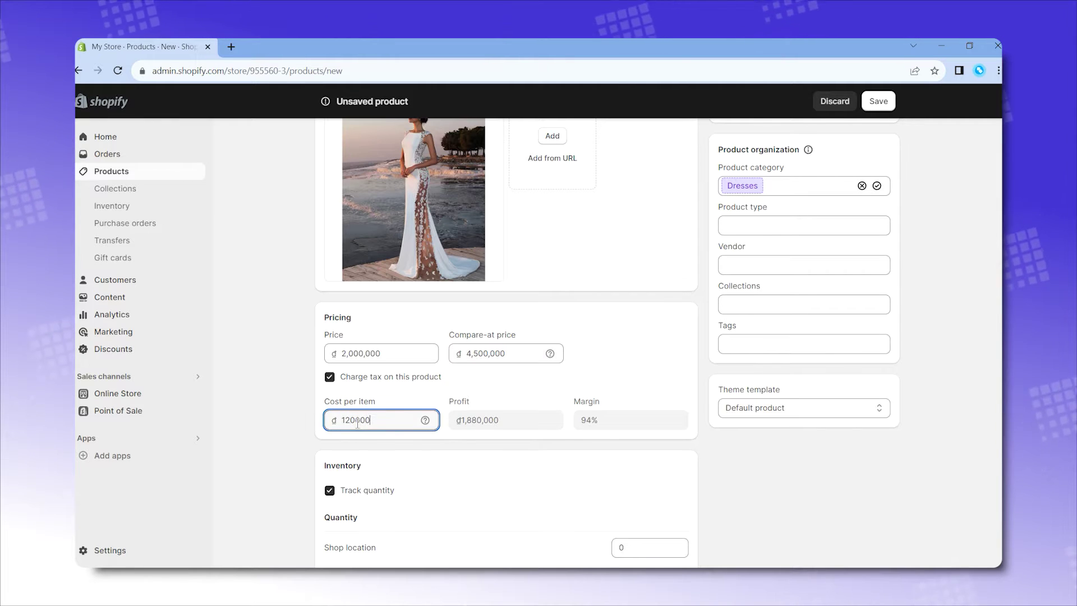
text(0)
click(474, 380)
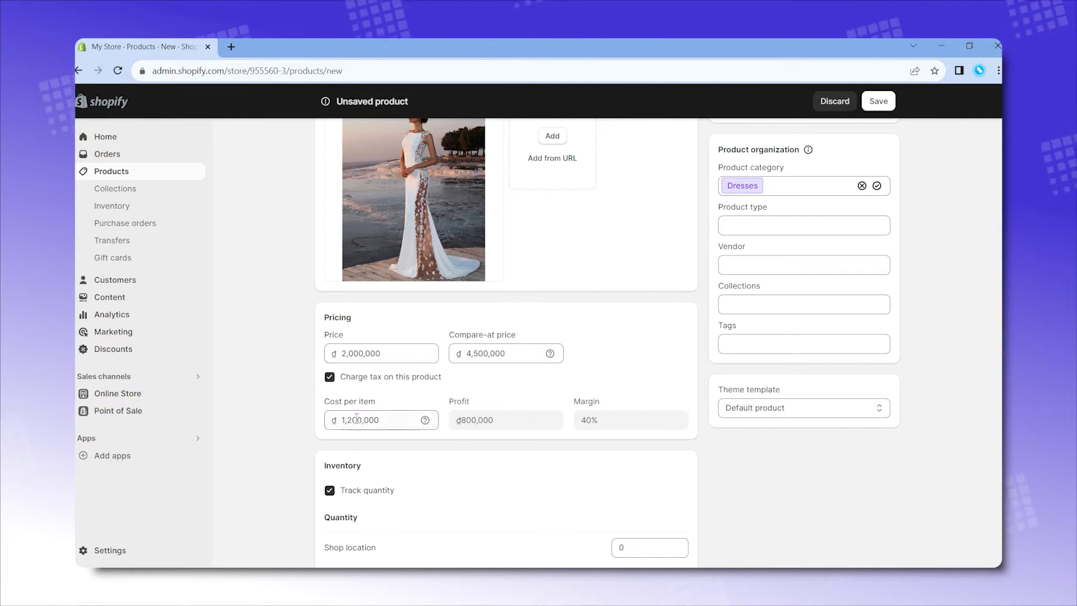
scroll(519, 362, down, 3)
scroll(539, 363, down, 2)
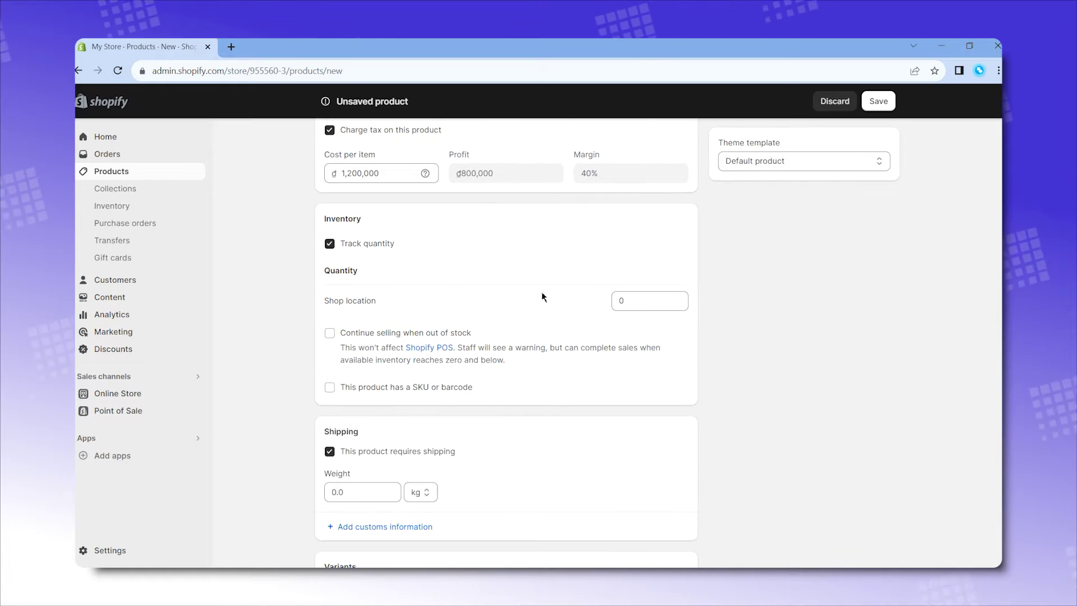
scroll(613, 338, down, 2)
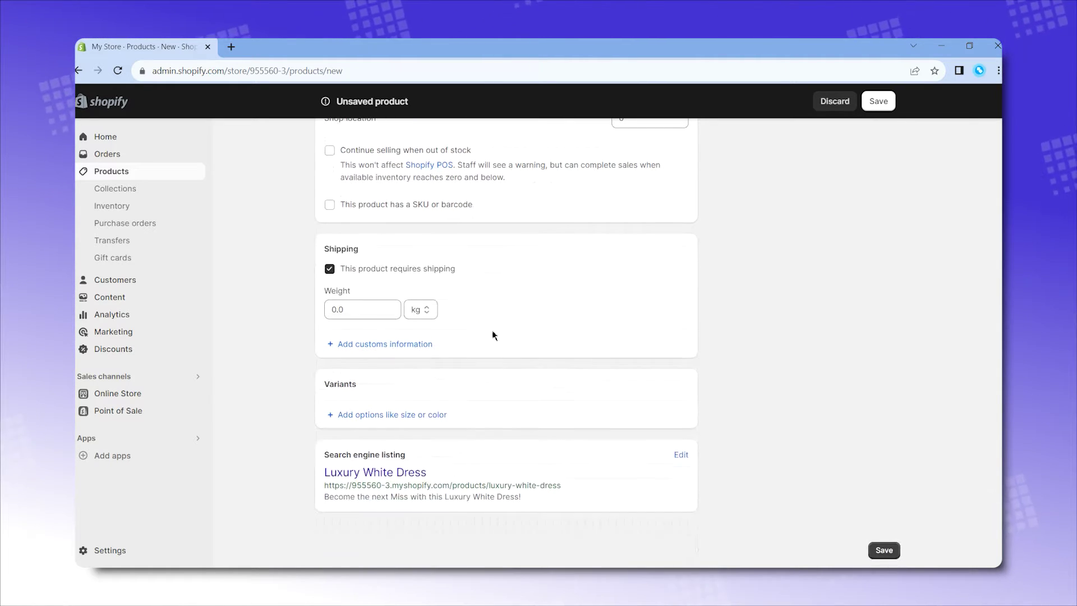
click(405, 414)
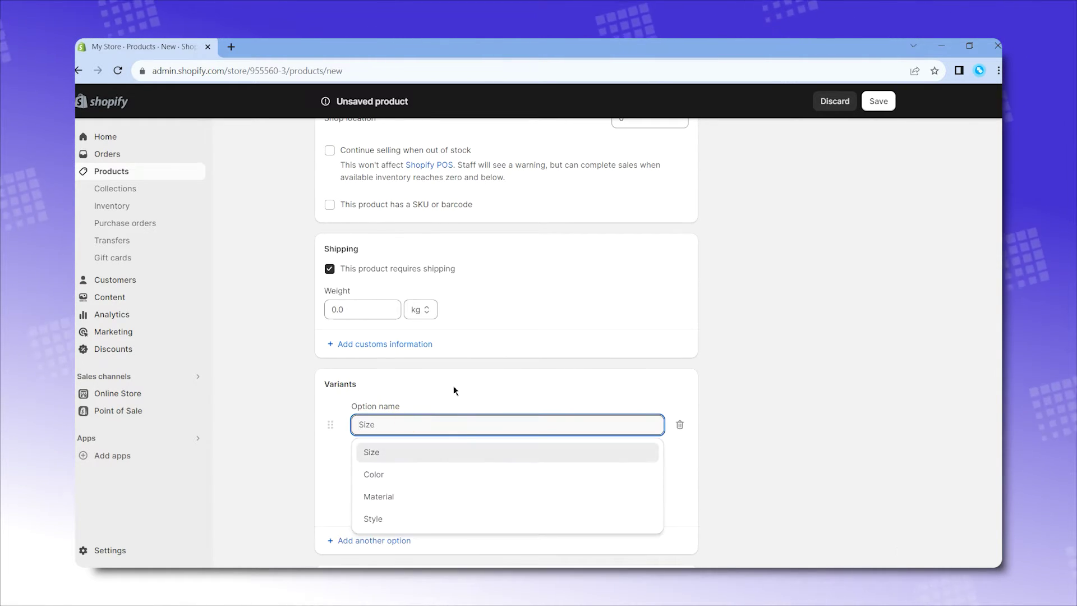
click(414, 392)
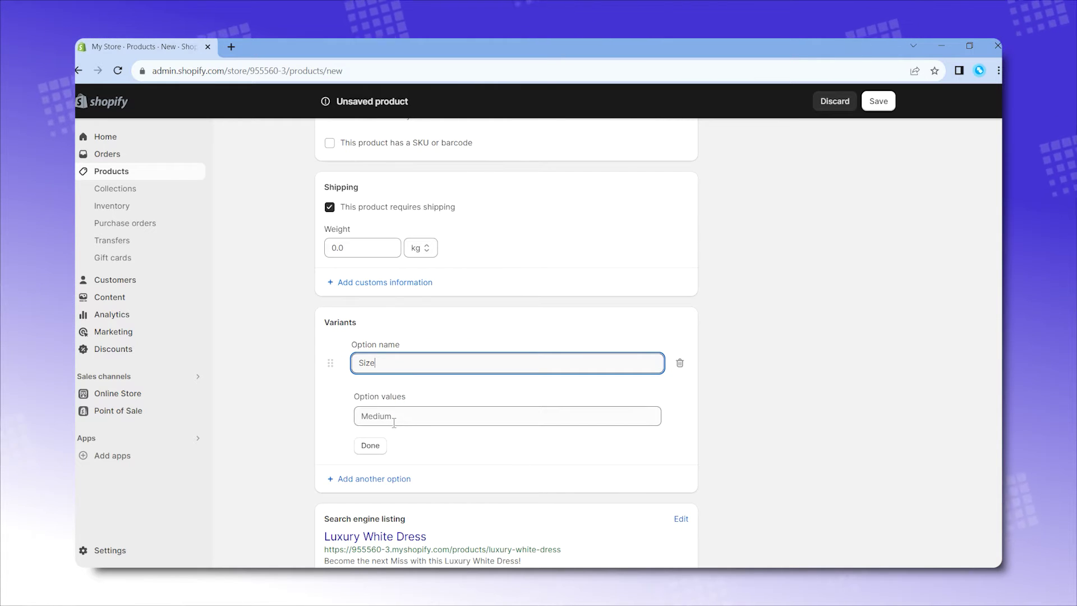
click(393, 416)
text(S)
key(Return)
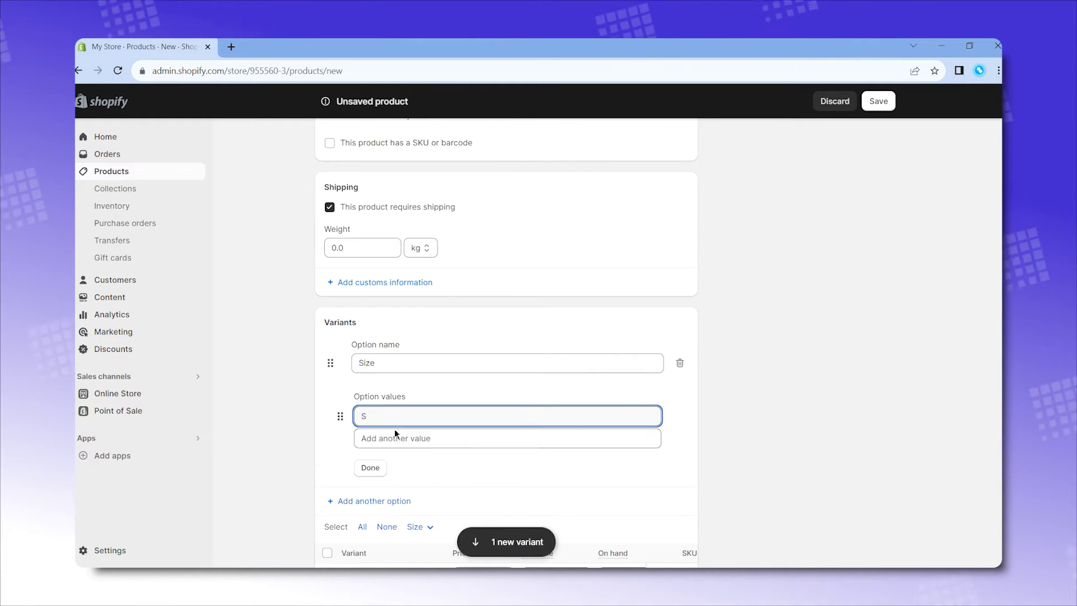
text(M)
key(Return)
text(L)
key(Return)
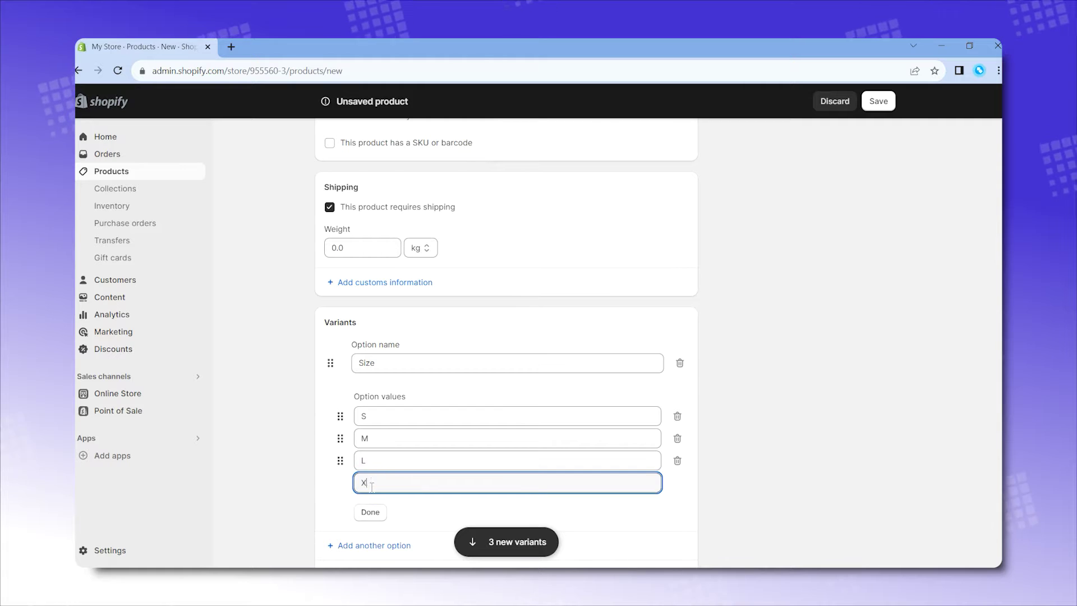
text(XL)
click(369, 512)
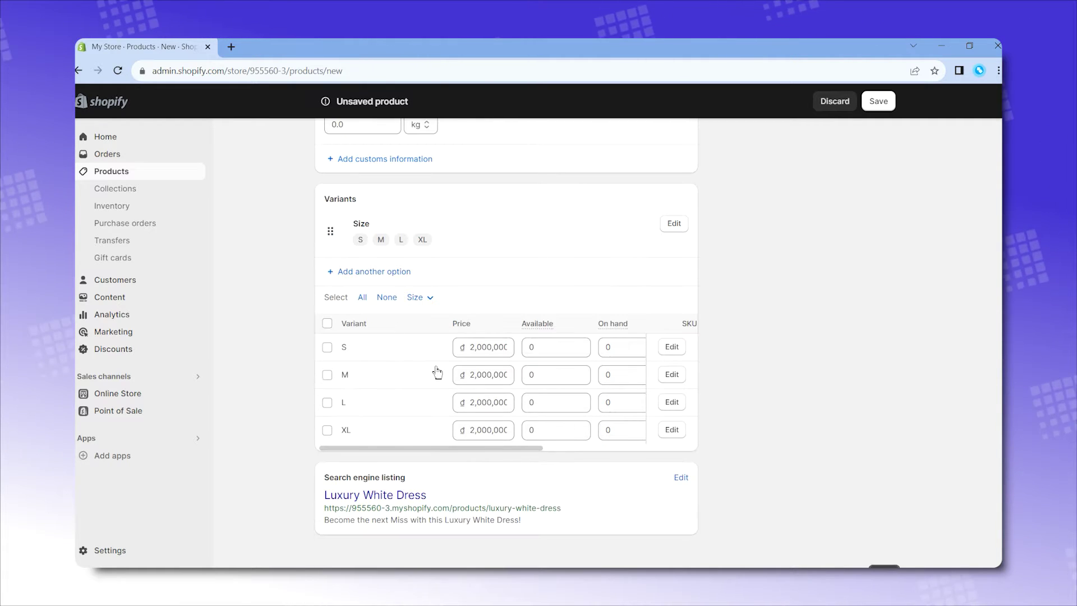
scroll(807, 420, up, 10)
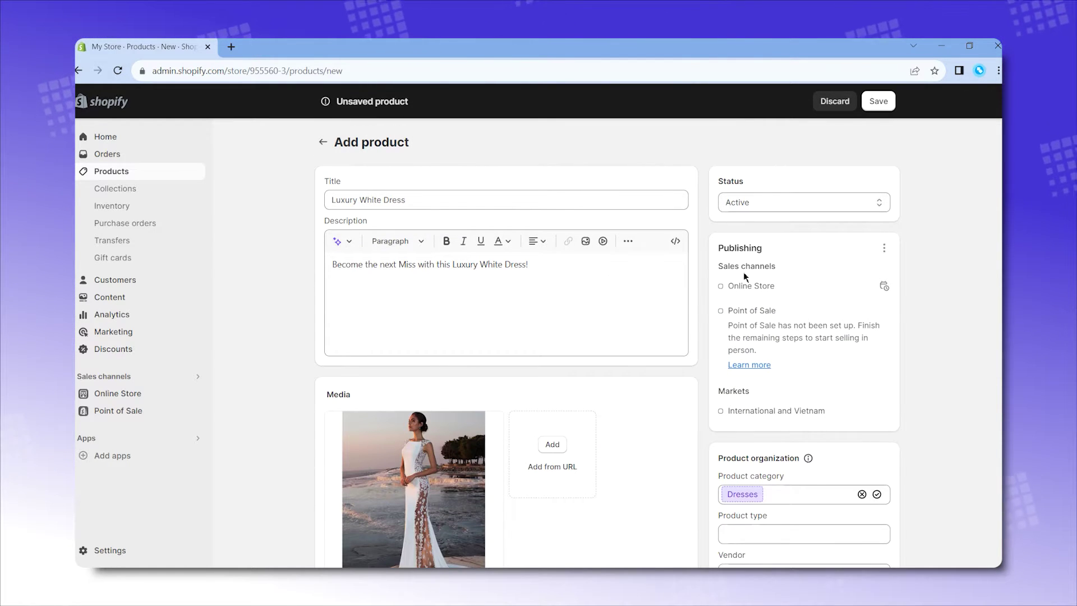
scroll(761, 335, down, 3)
scroll(791, 294, down, 3)
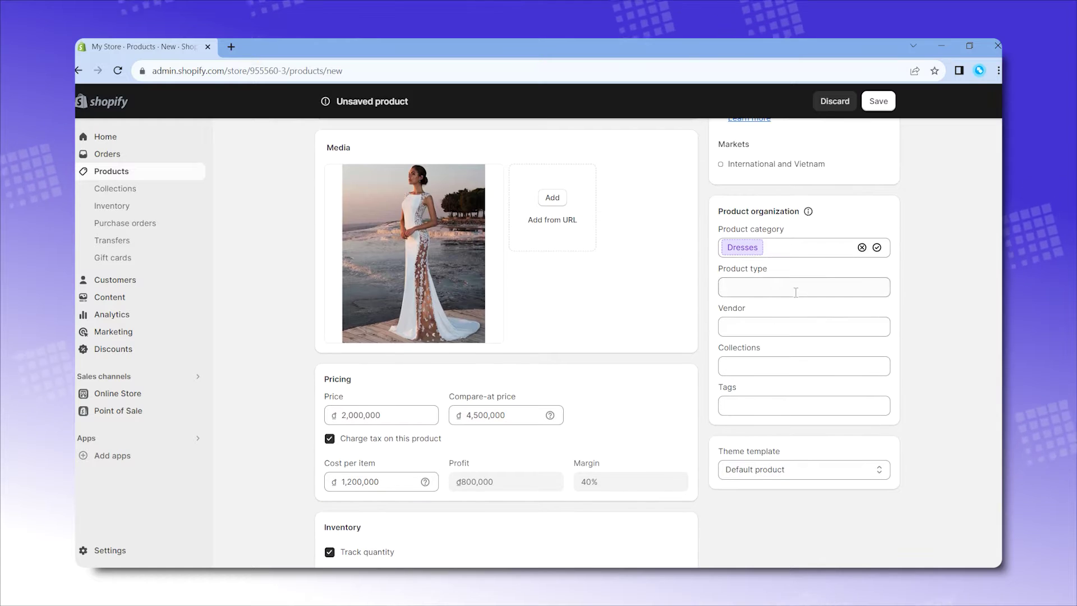
Tag the product 'whitedress' and save it
click(762, 405)
text(whitedress)
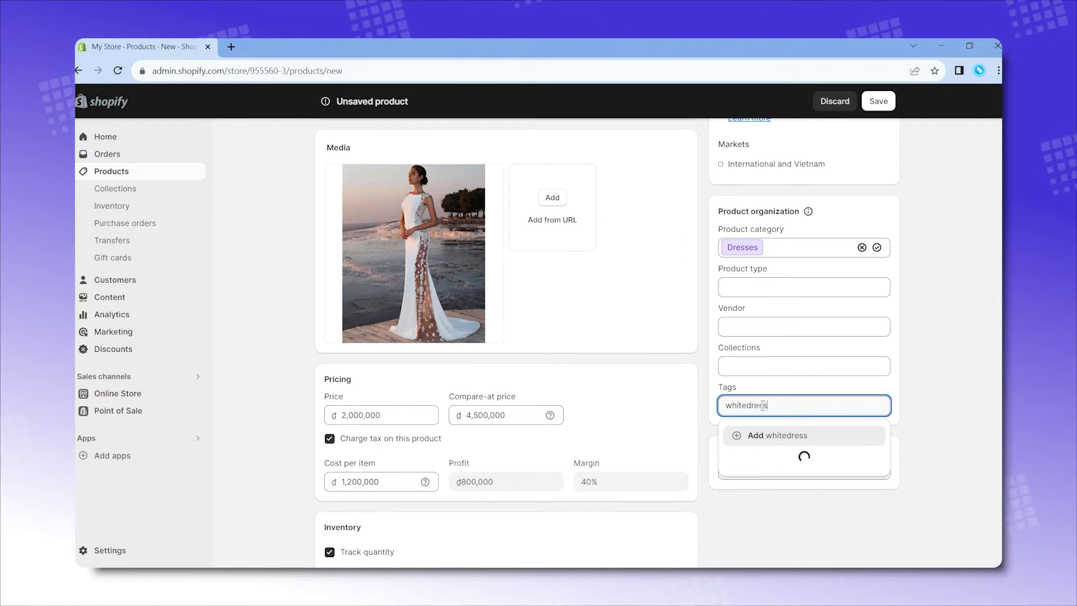
key(Return)
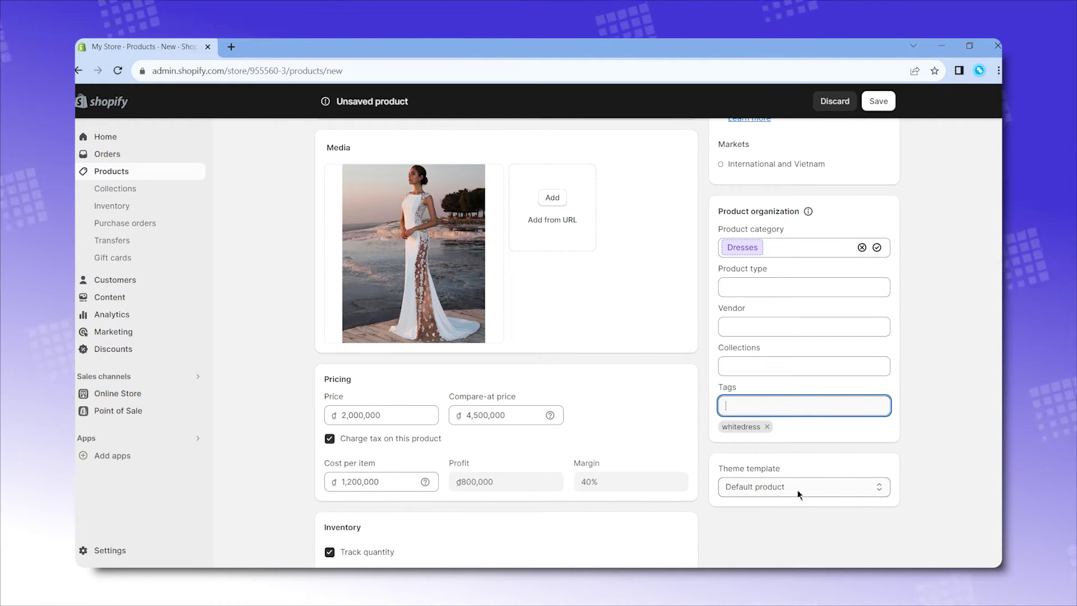
scroll(943, 444, up, 5)
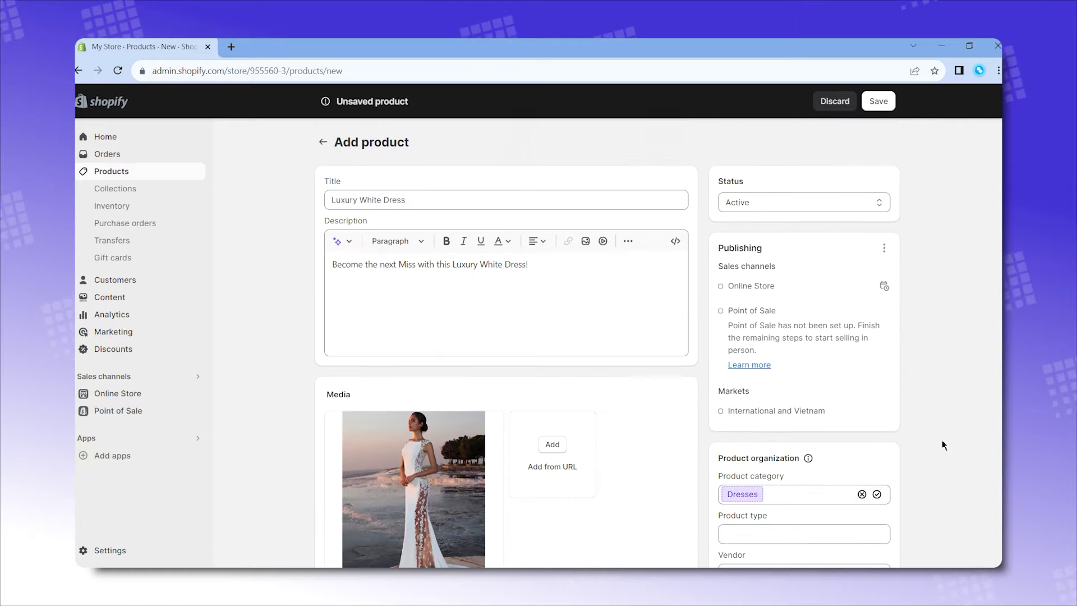
click(880, 102)
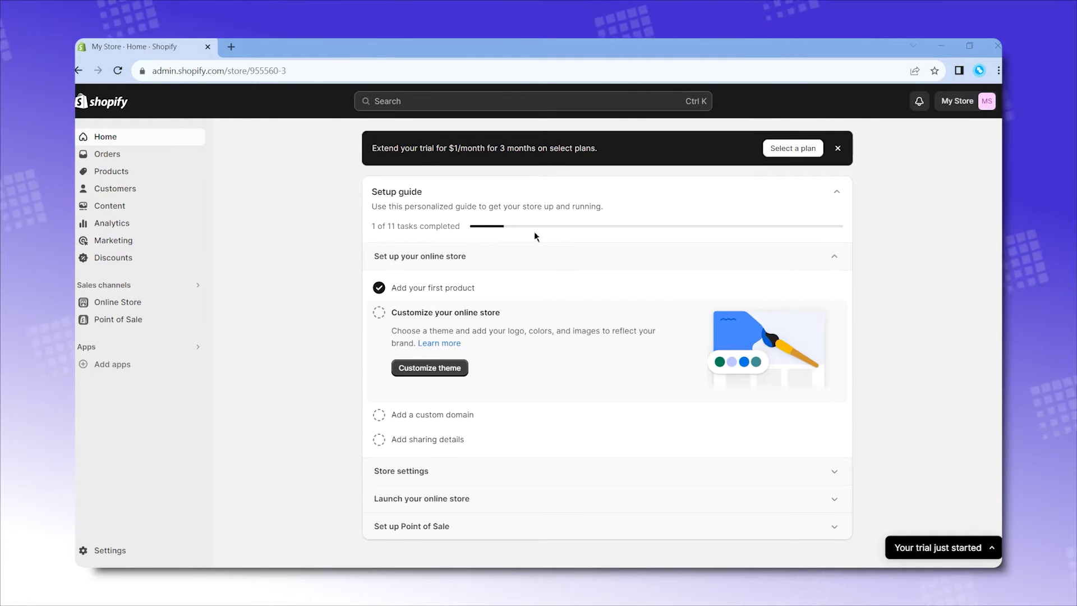
Go to Products › Collections and start a new collection
click(111, 172)
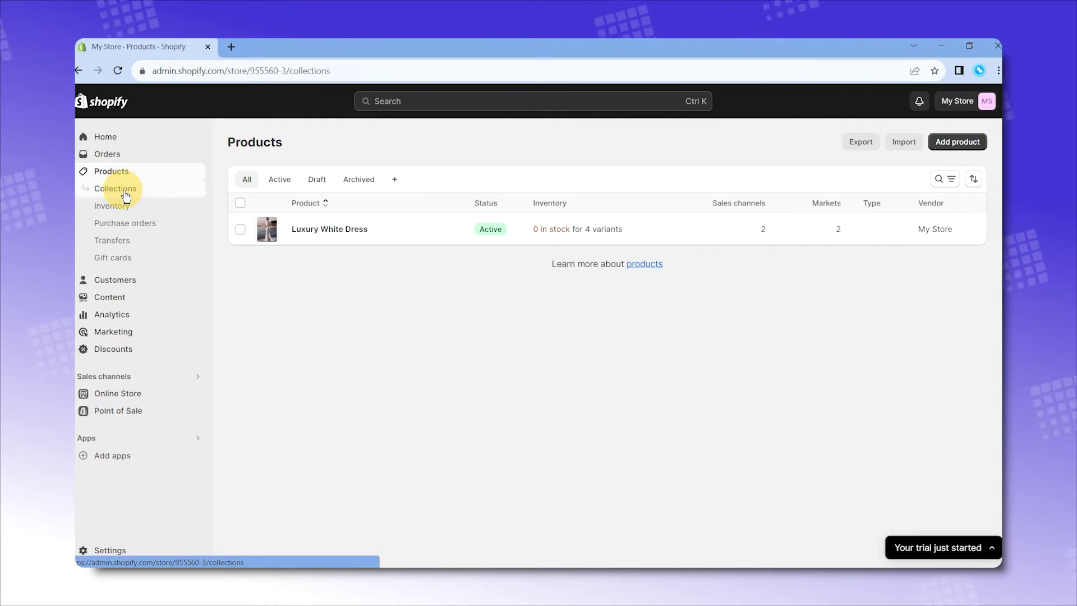
click(115, 188)
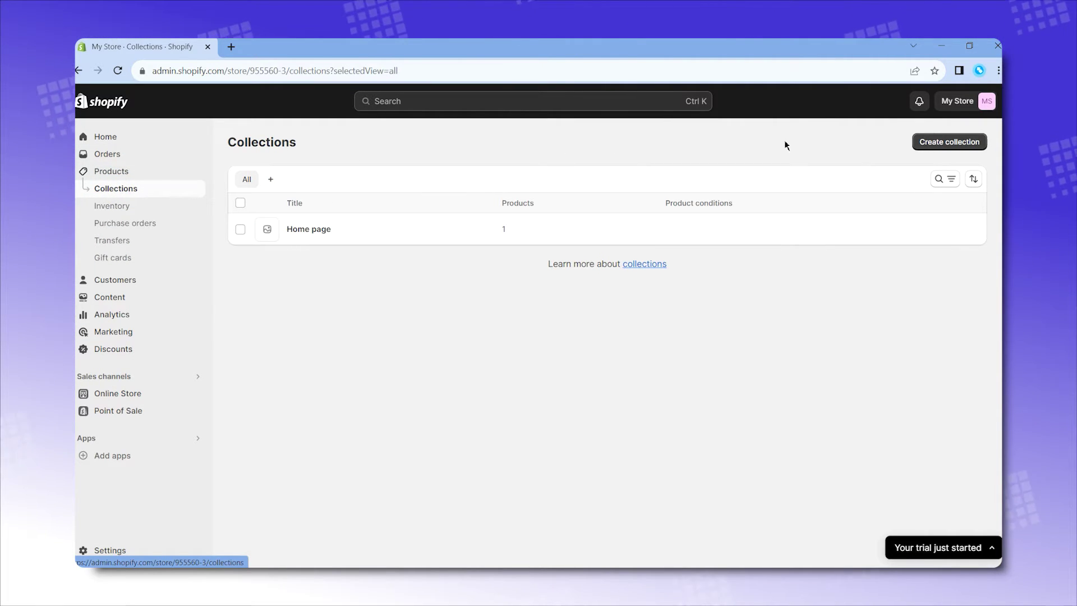
click(950, 145)
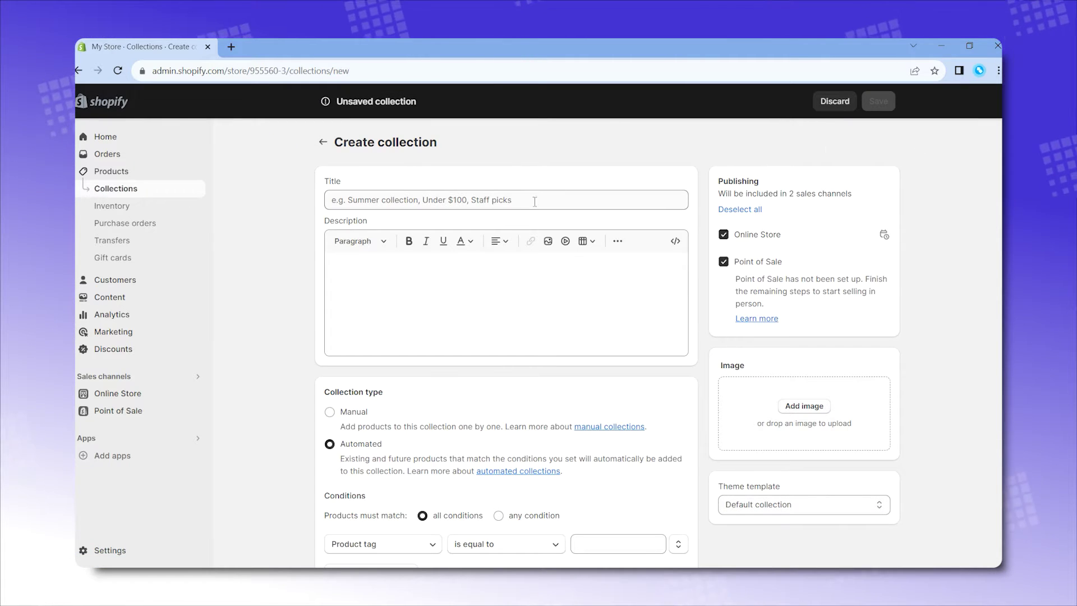
text(Dresses)
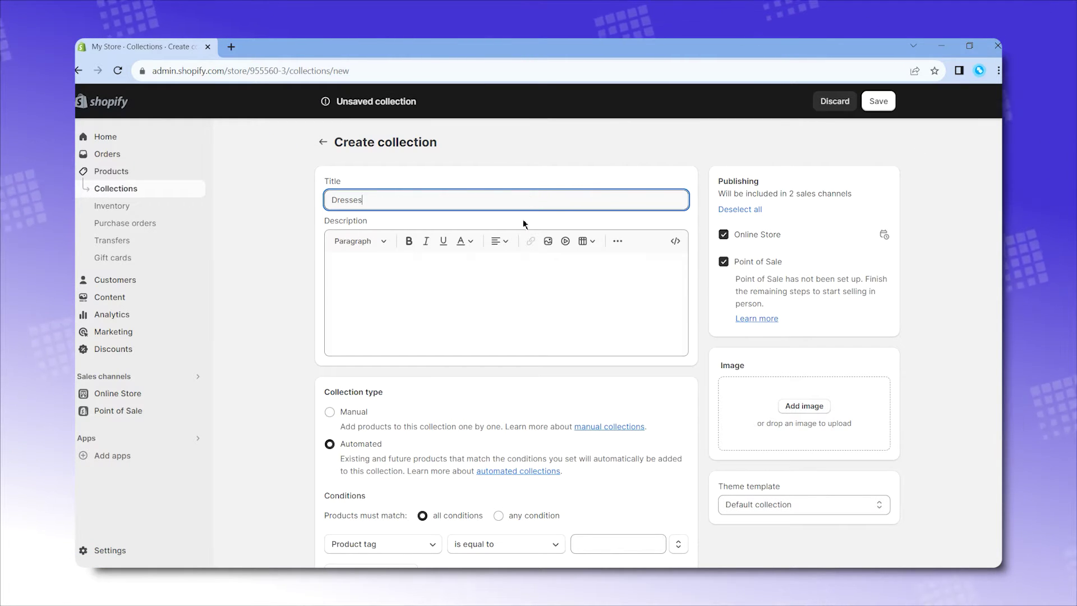
Save the described, automated Dresses collection matching product tag 'whitedress', then return to Collections
click(495, 281)
text(Beautiful dresses of all kinds!)
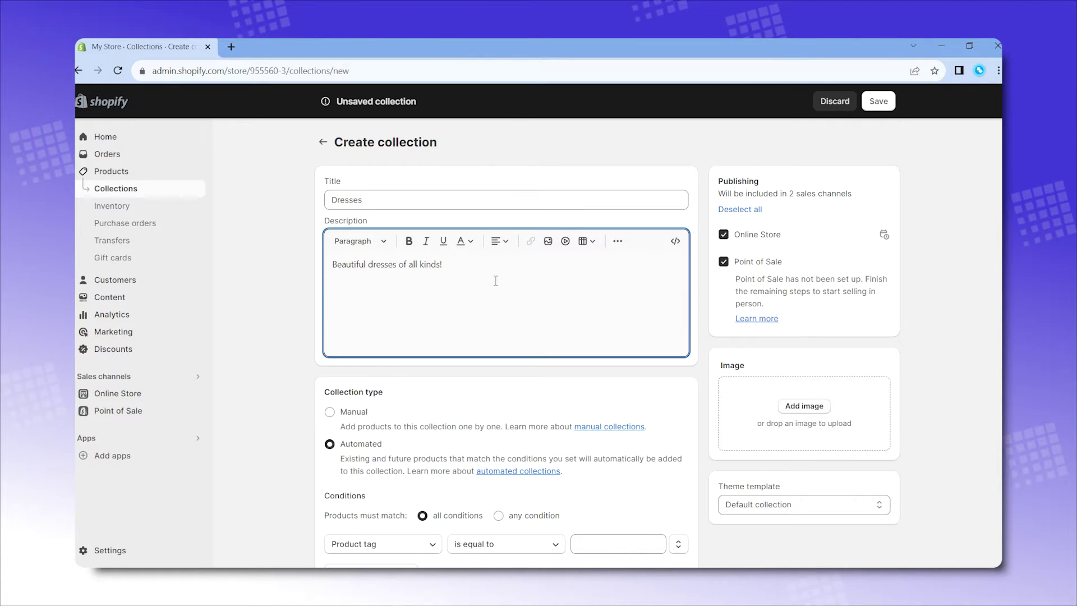
scroll(495, 279, down, 3)
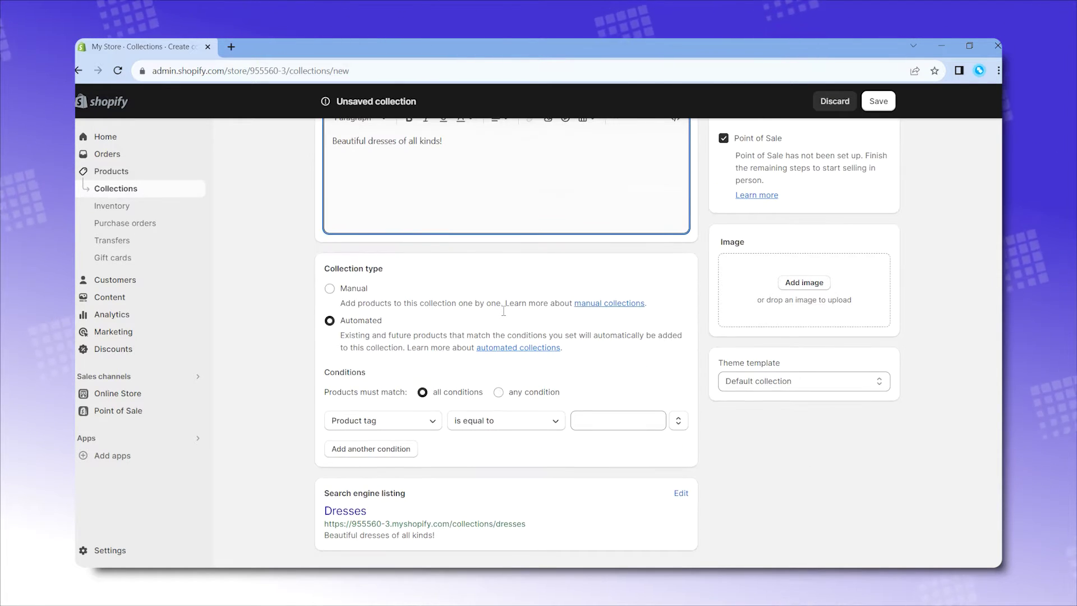
click(325, 270)
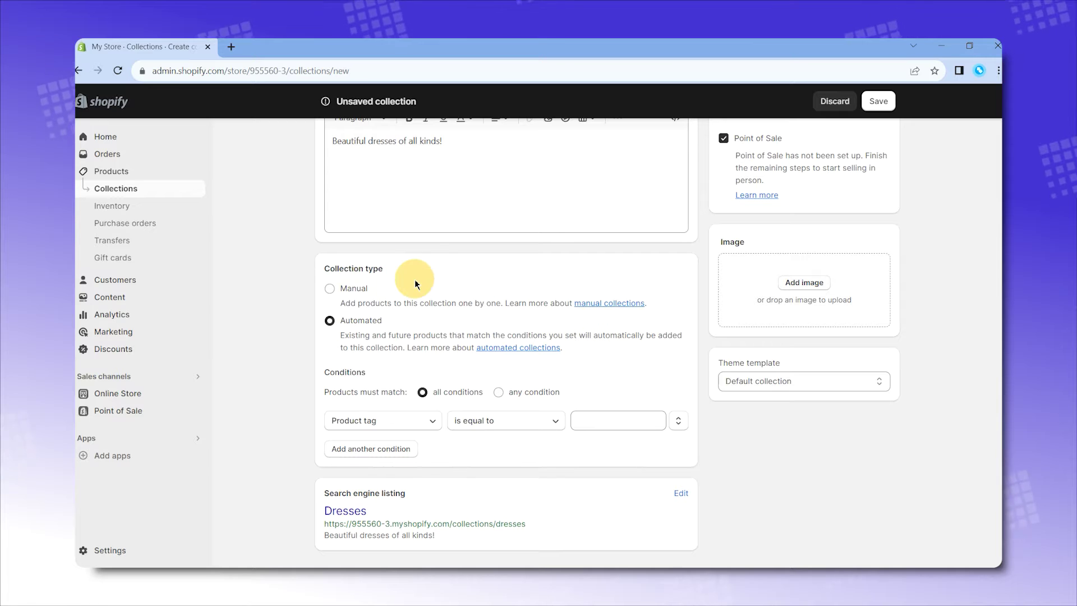
click(329, 288)
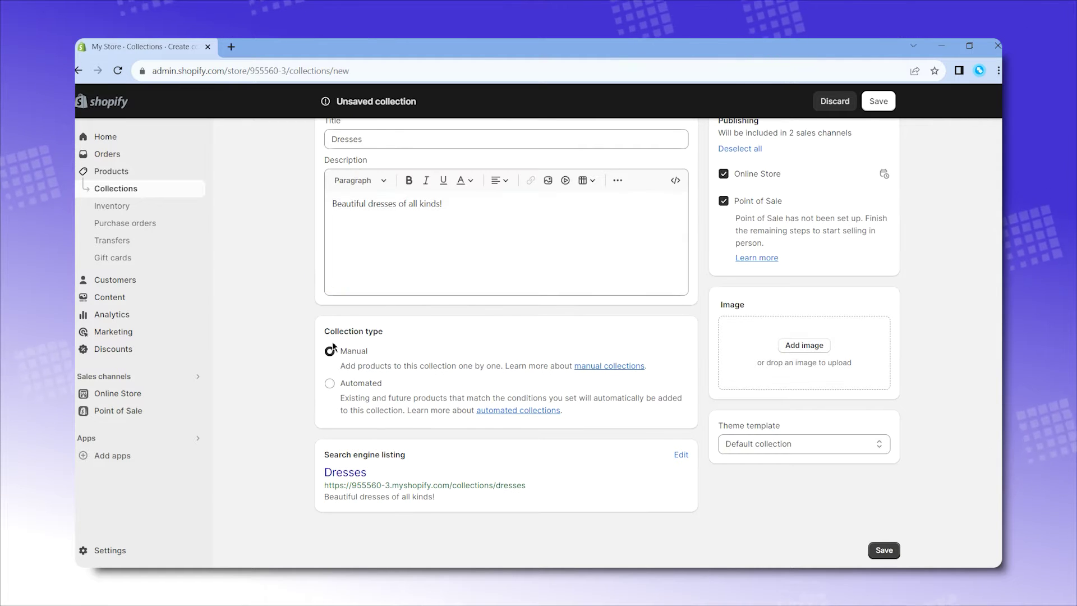
click(330, 384)
scroll(684, 454, down, 2)
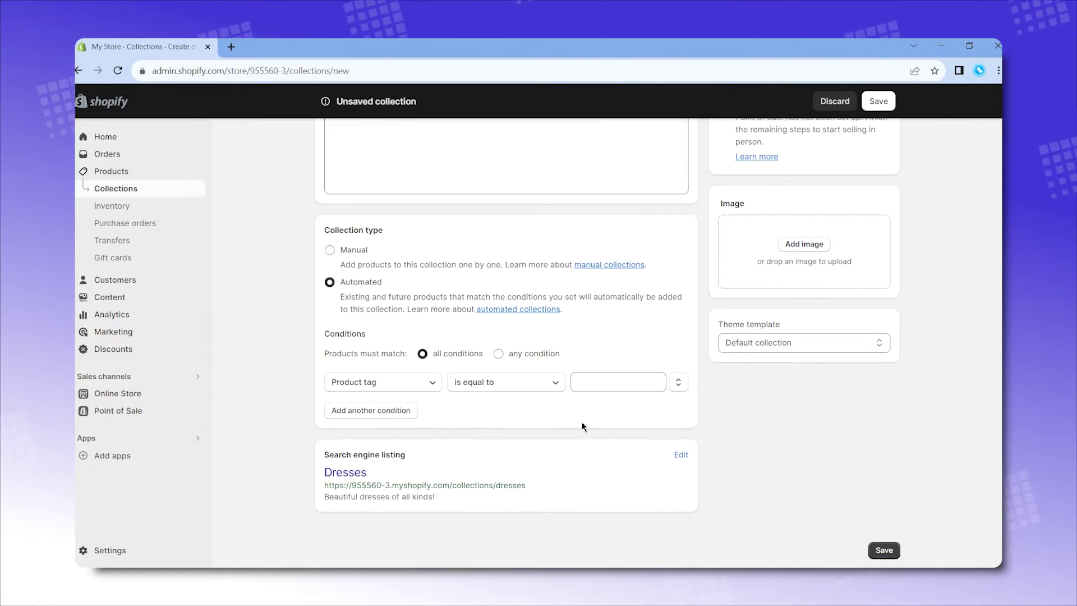
click(602, 384)
scroll(778, 419, up, 5)
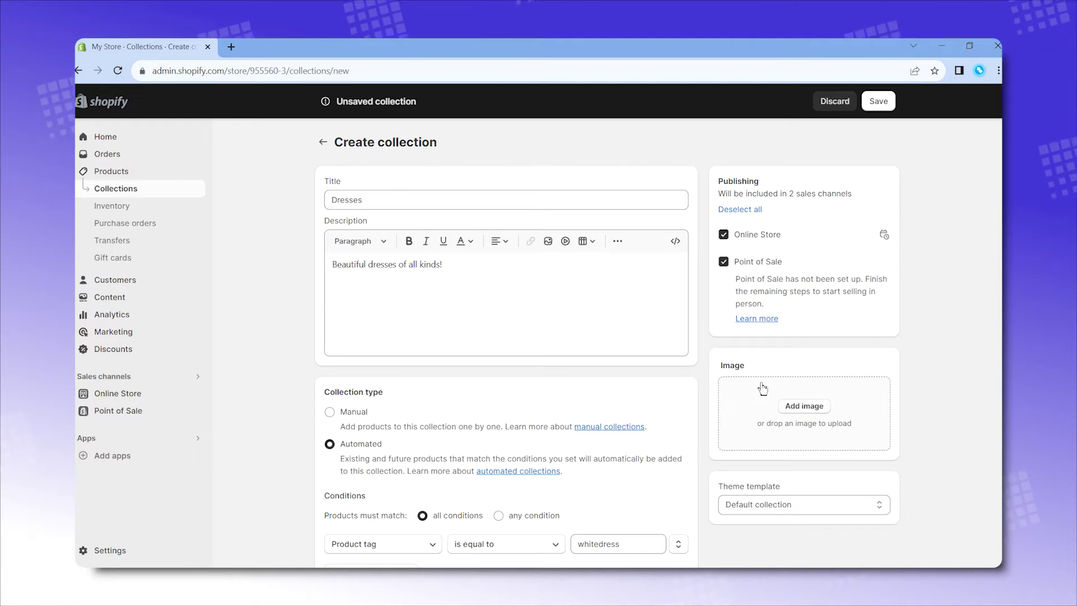
click(879, 101)
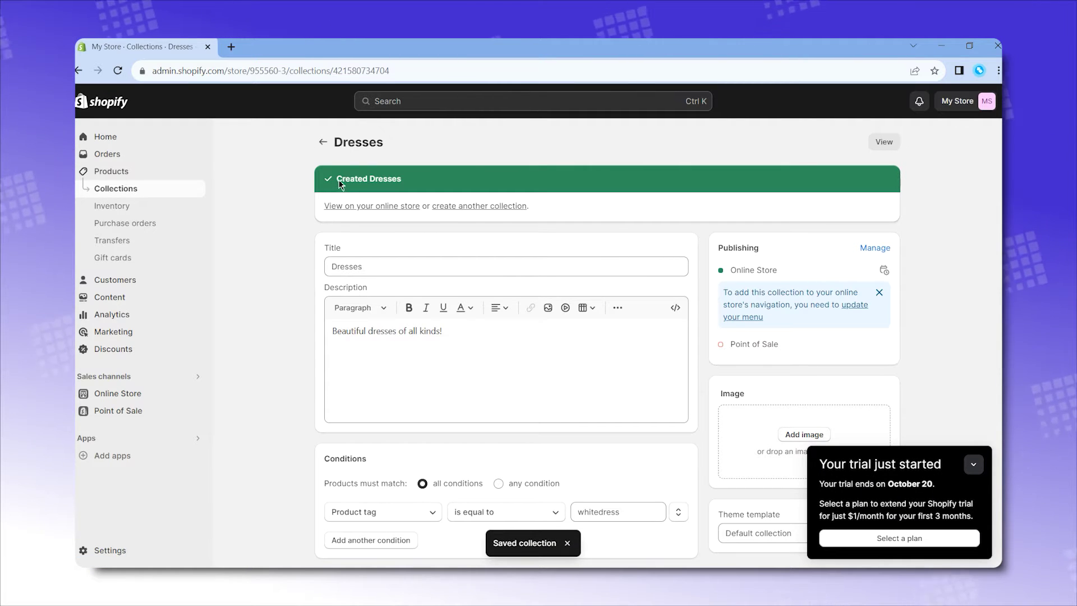
drag(336, 179, 409, 181)
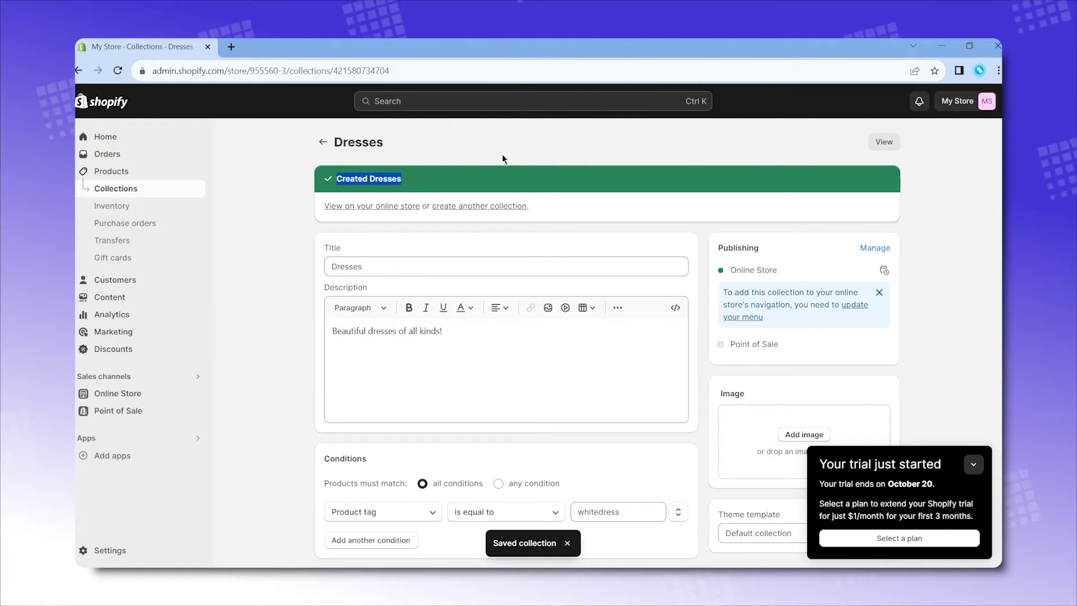
click(322, 142)
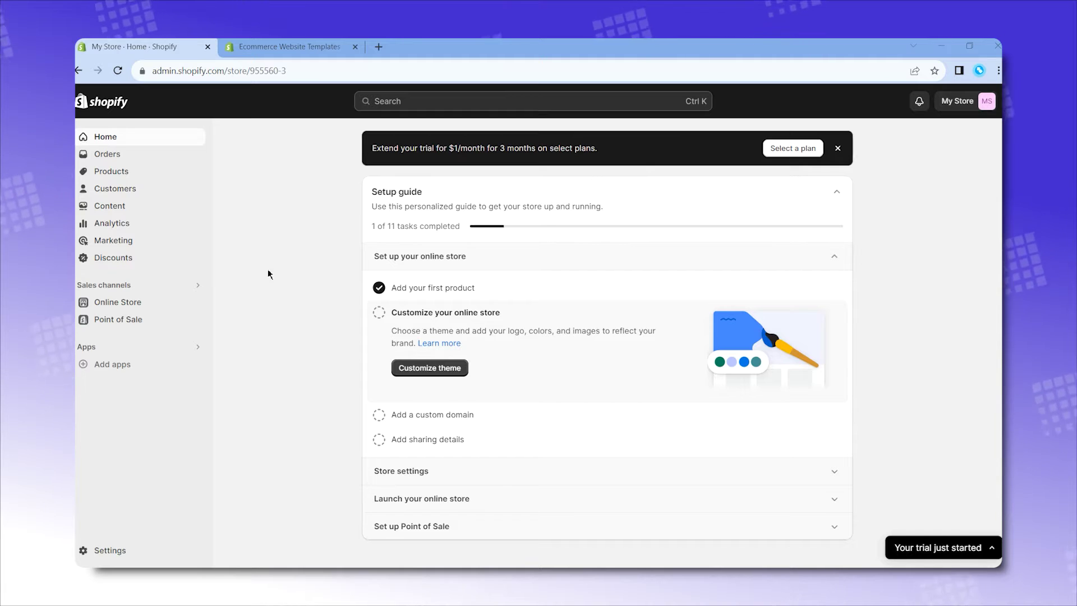
Open Online Store Themes to view the current Dawn theme and the Popular free themes
click(118, 301)
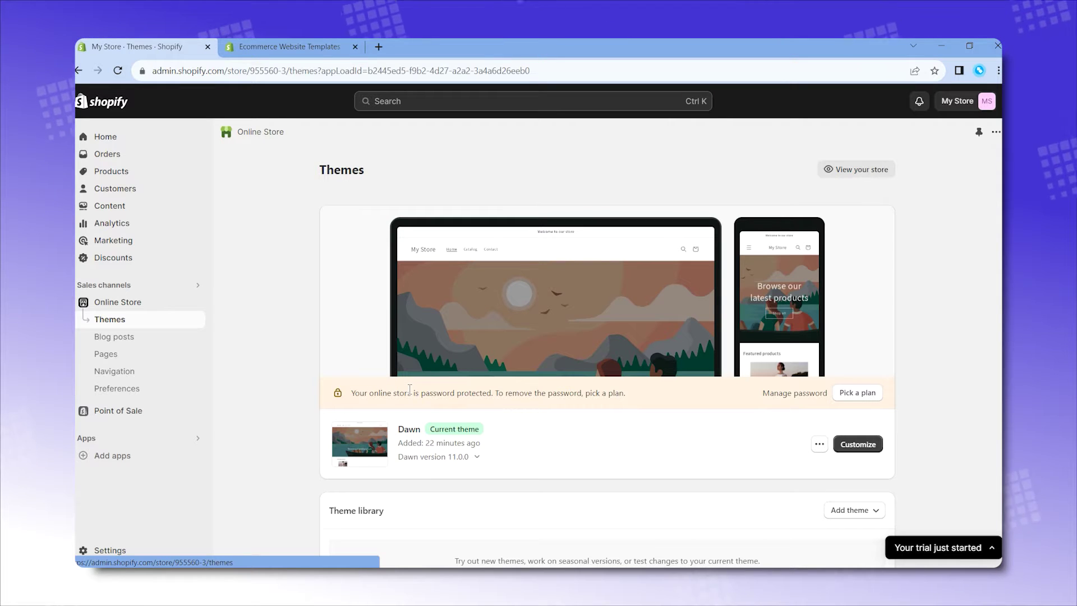
scroll(411, 388, down, 1)
double_click(408, 367)
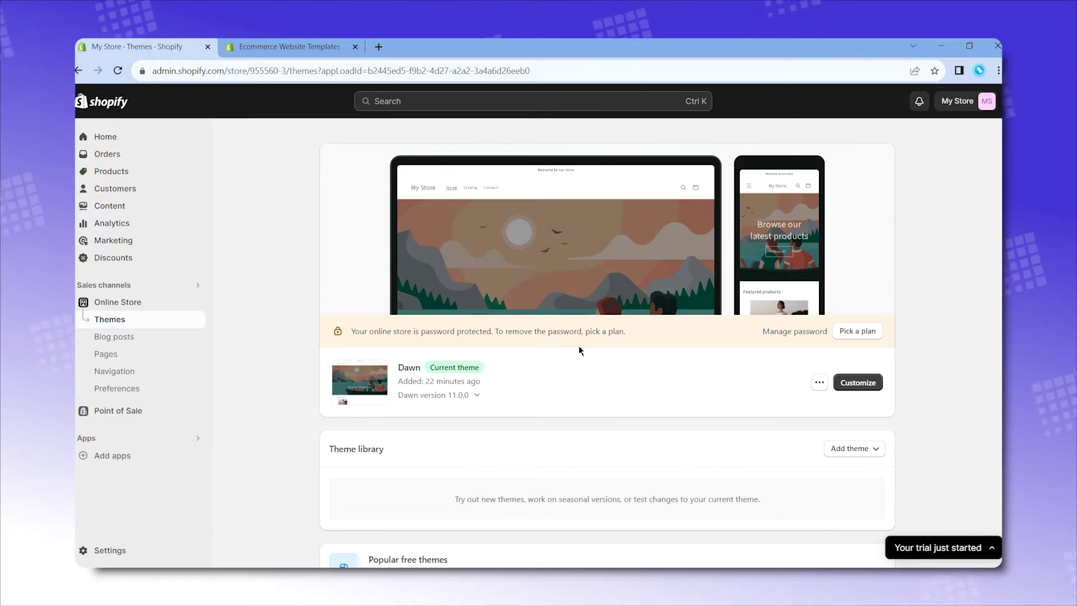
scroll(578, 344, down, 2)
scroll(578, 345, down, 3)
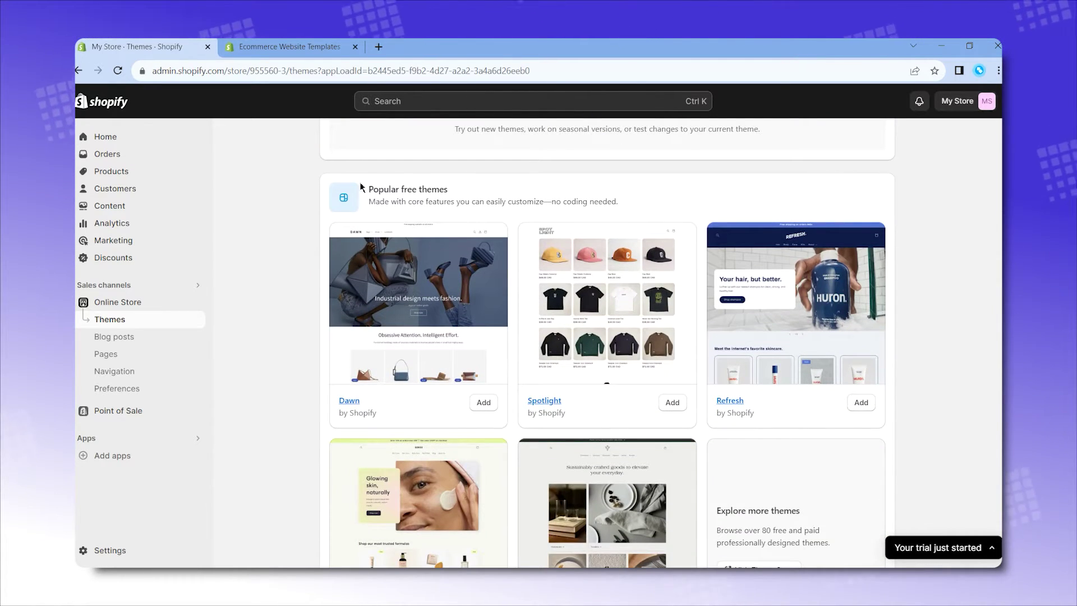
drag(379, 190, 450, 191)
click(502, 182)
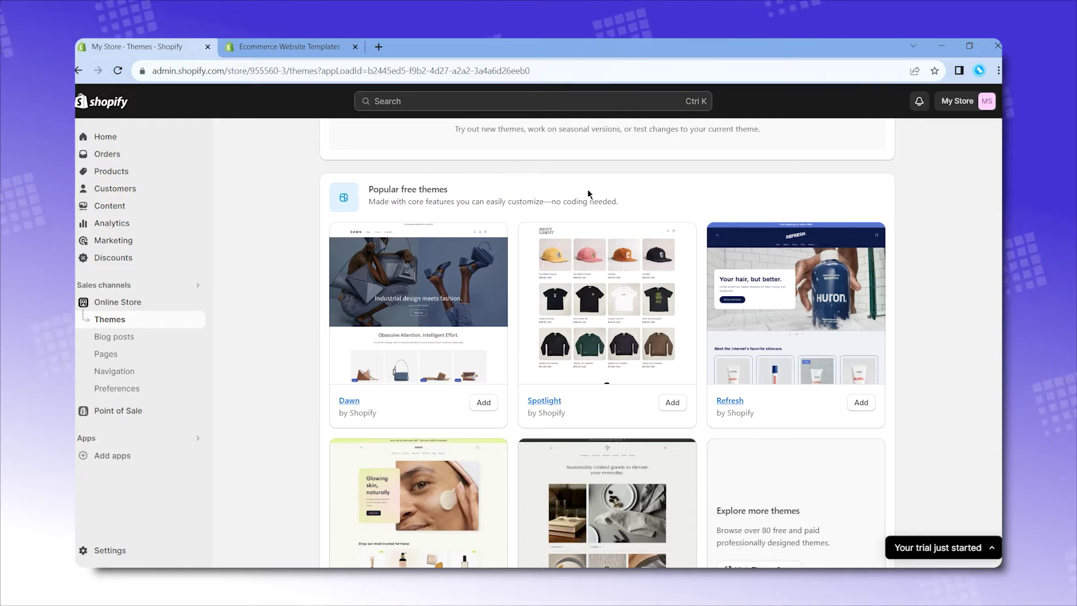
scroll(685, 237, down, 2)
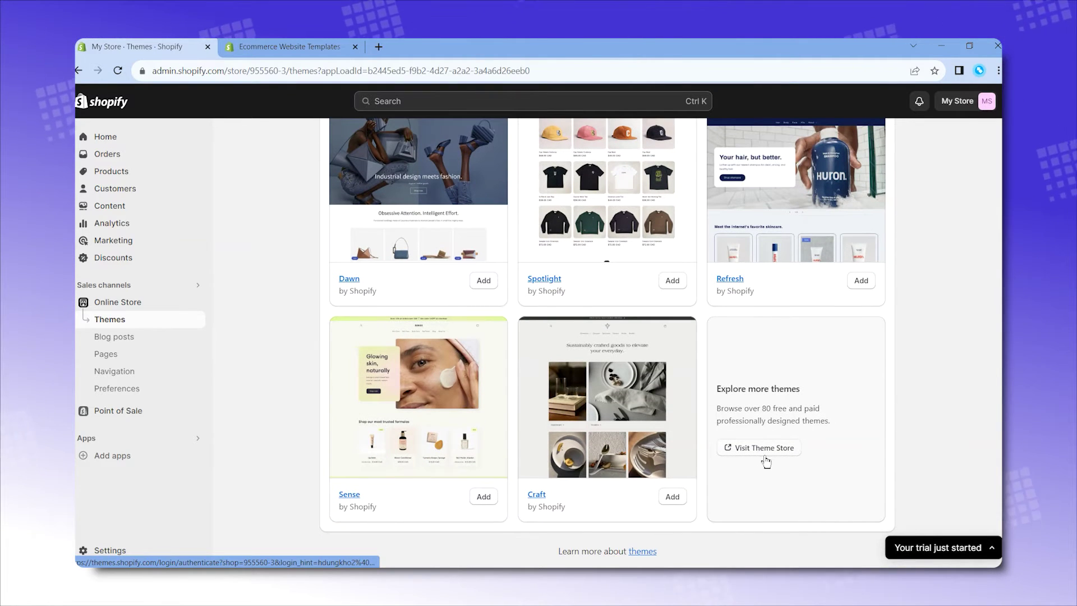
key(ctrl+Tab)
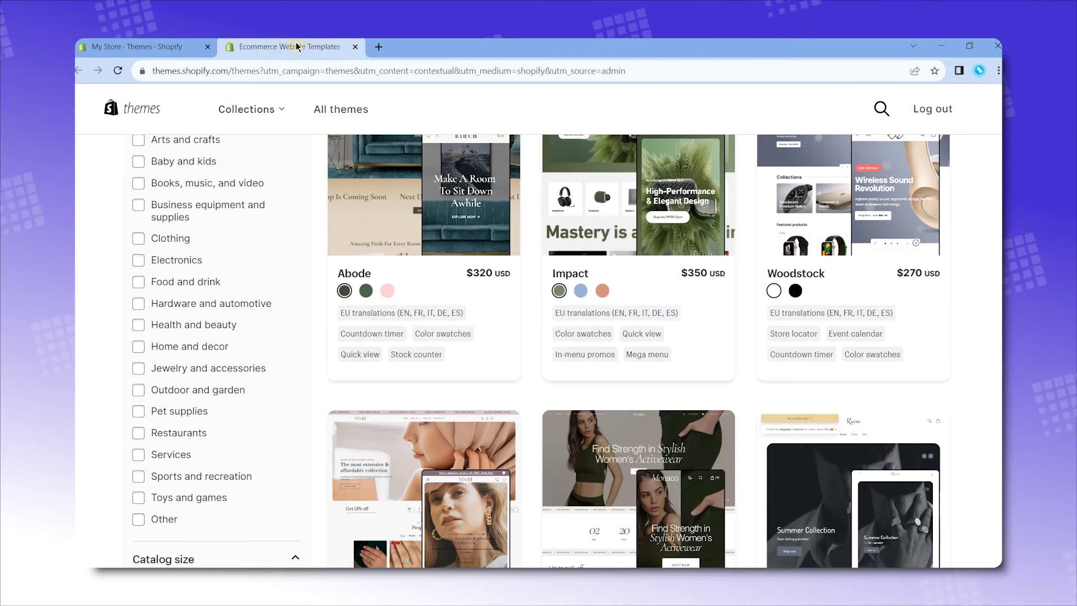
scroll(588, 336, up, 5)
scroll(505, 337, down, 5)
scroll(547, 336, down, 5)
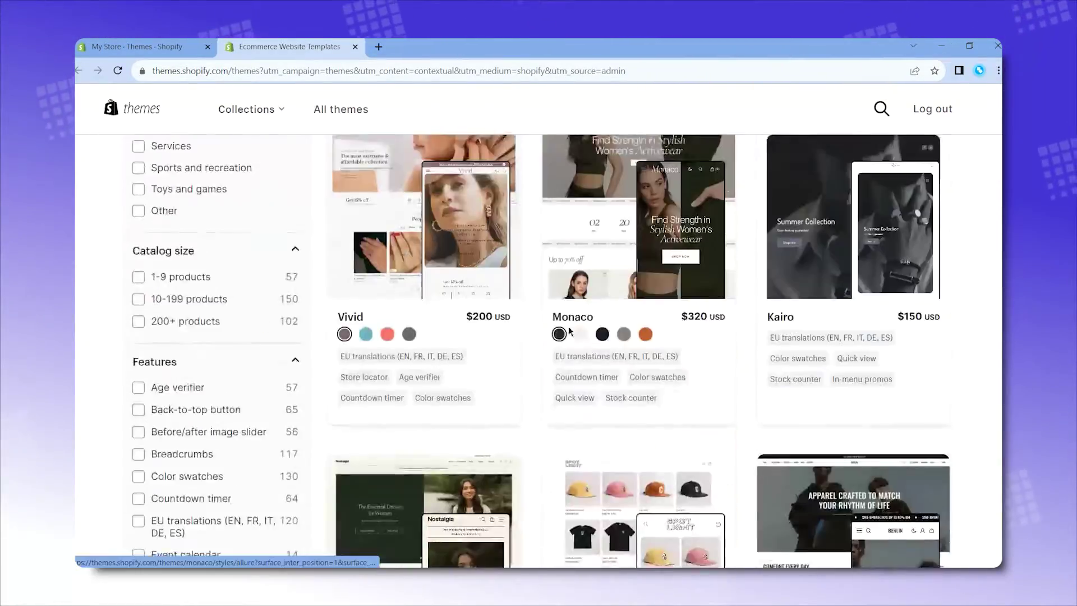
scroll(572, 337, down, 5)
scroll(577, 341, down, 5)
scroll(577, 341, down, 5)
scroll(577, 341, down, 5)
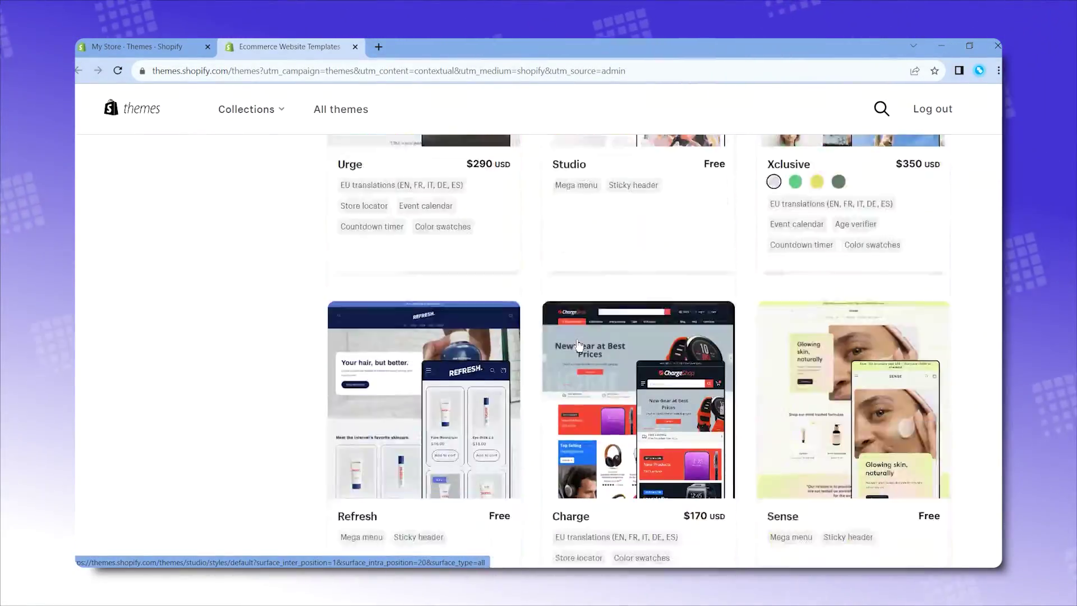
scroll(577, 340, down, 3)
scroll(577, 341, up, 12)
scroll(577, 341, up, 8)
scroll(577, 341, up, 3)
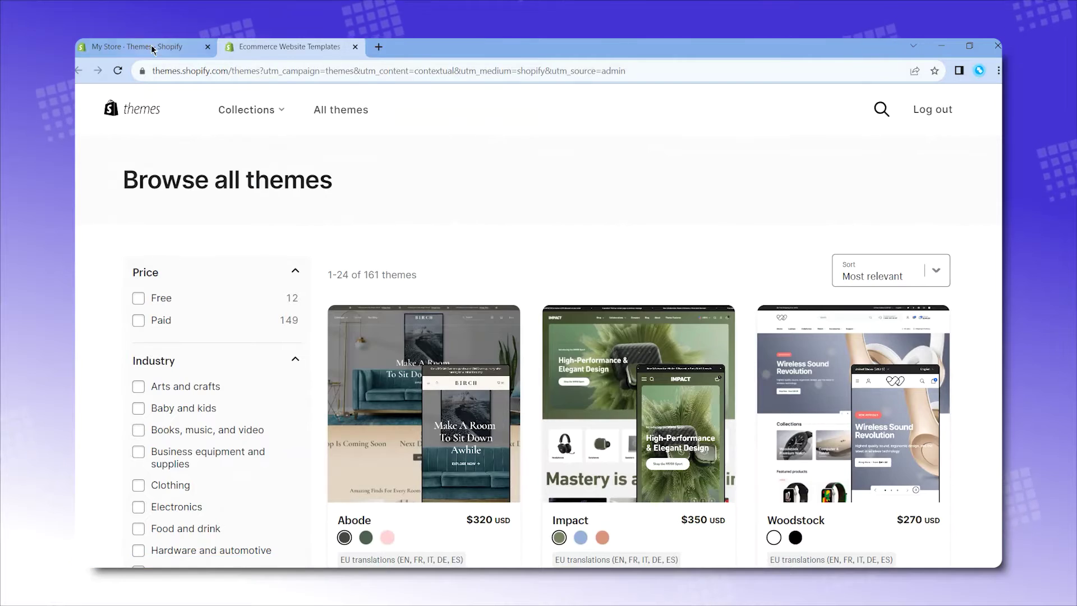
key(ctrl+Tab)
scroll(600, 301, up, 5)
scroll(667, 355, up, 5)
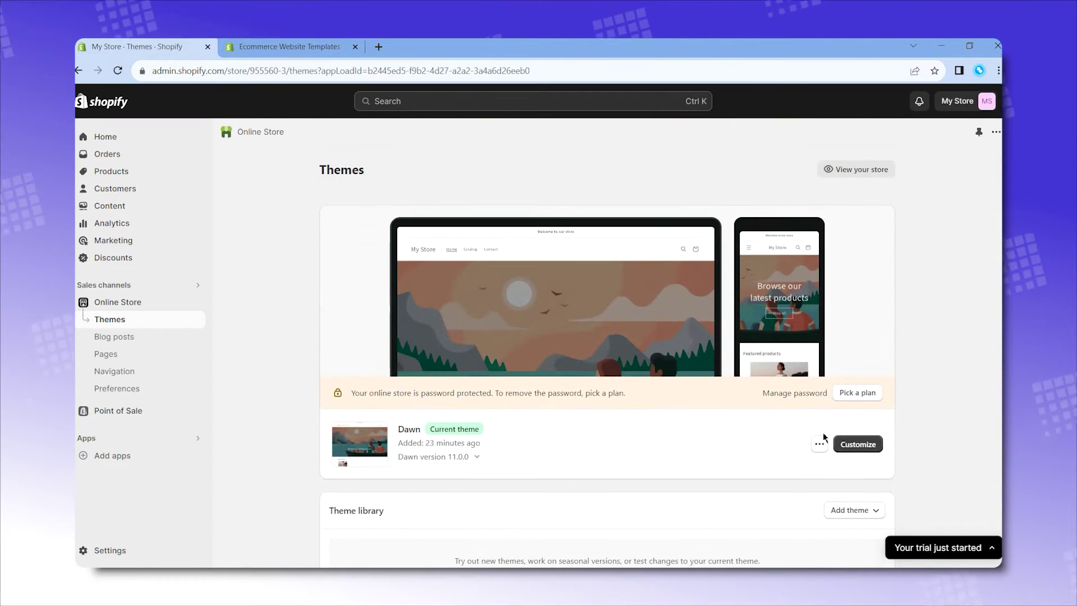
Open Dawn in the customizer and inspect the Featured collection section
click(856, 444)
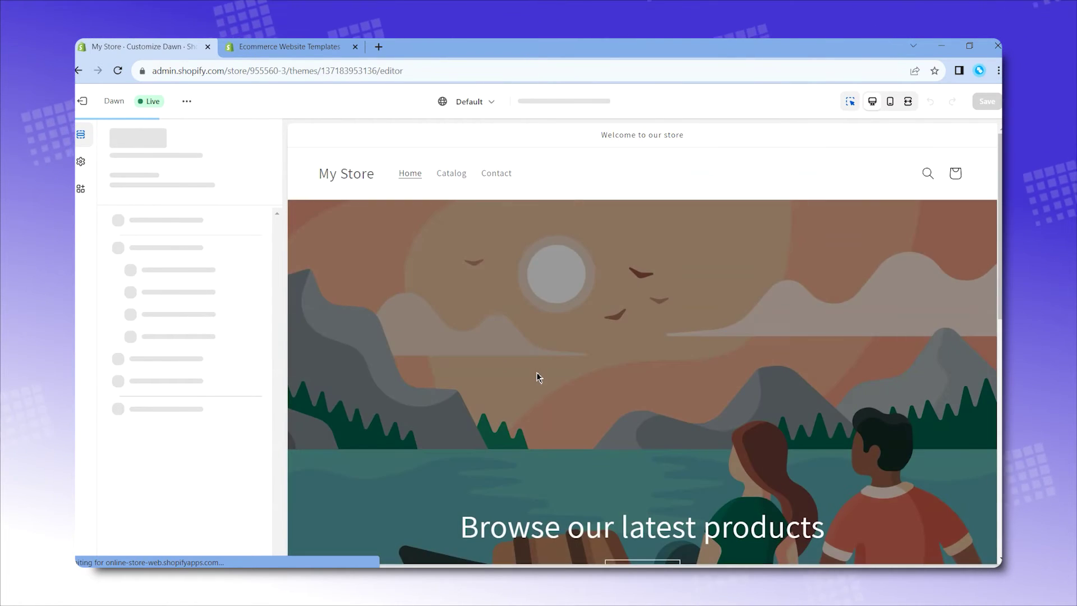
scroll(537, 380, down, 3)
click(135, 356)
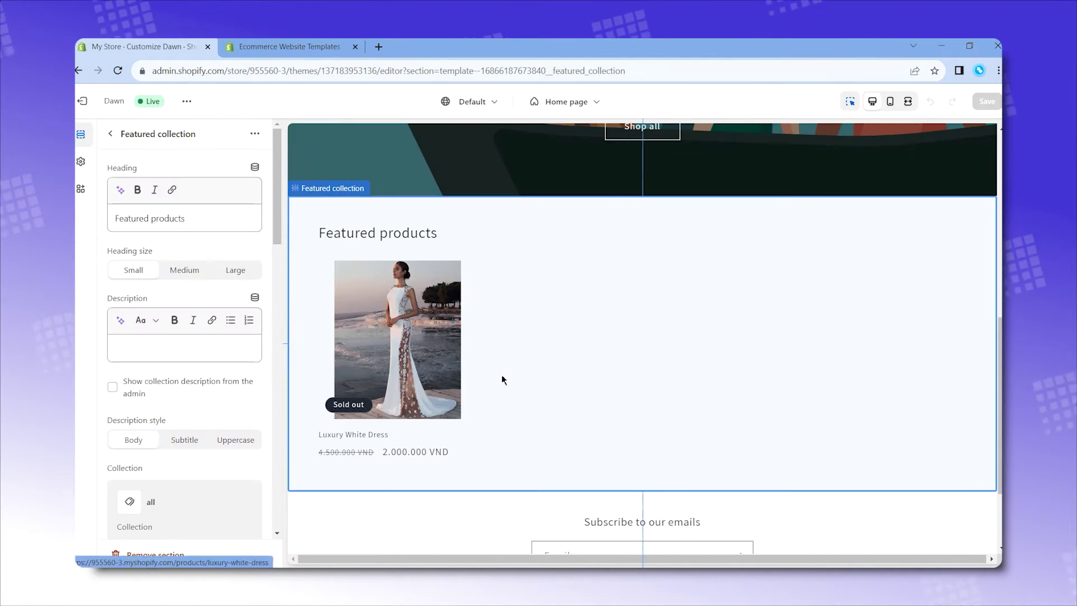
click(107, 146)
Explore the Header's blocks and the Announcement bar option under Add section
click(111, 201)
click(151, 223)
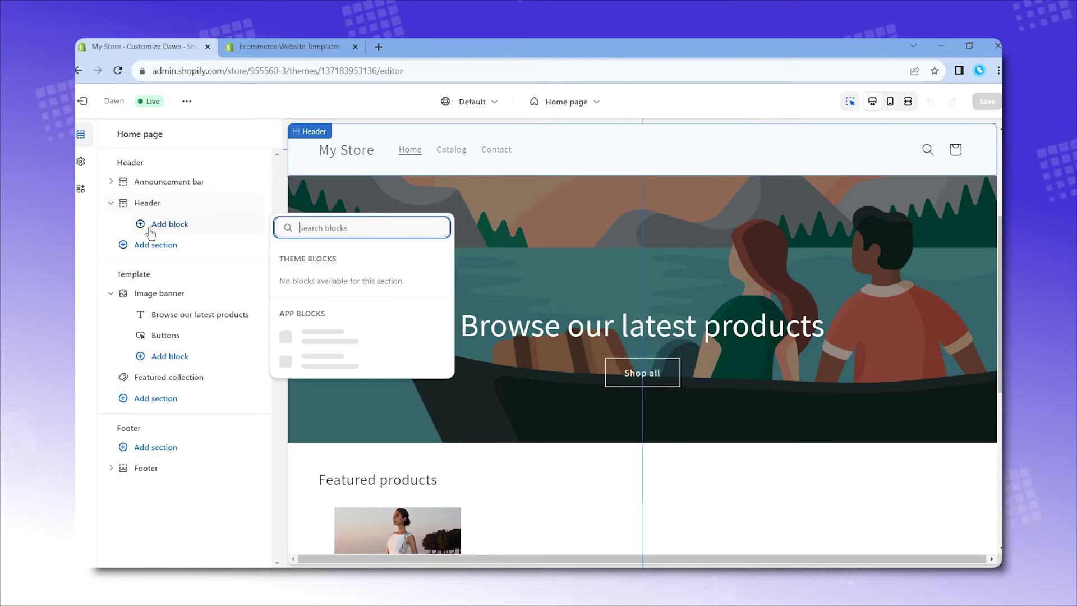
click(155, 244)
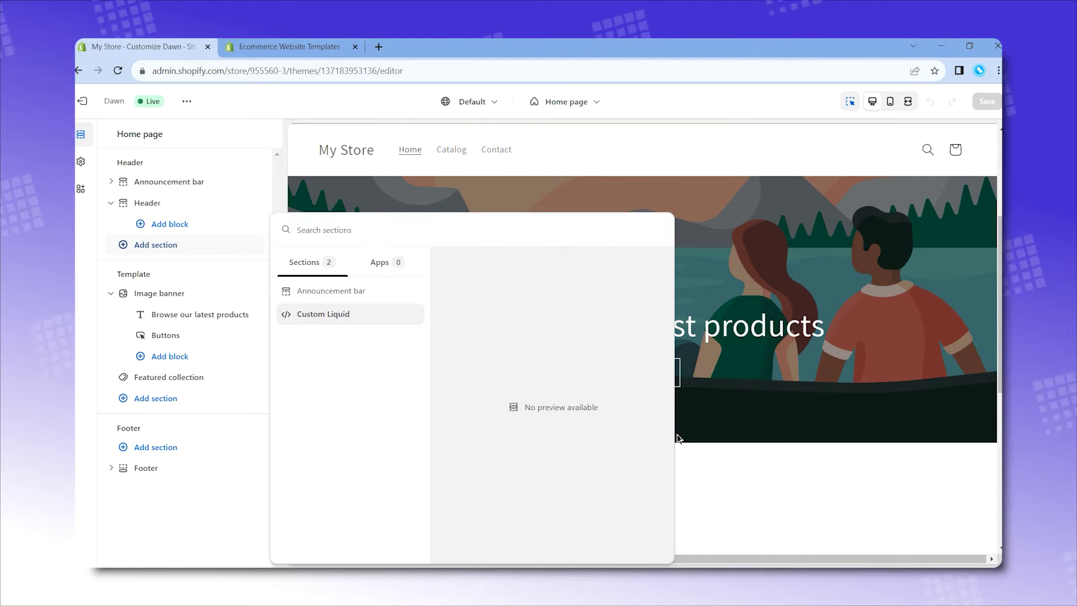
click(332, 290)
click(111, 134)
scroll(559, 248, down, 5)
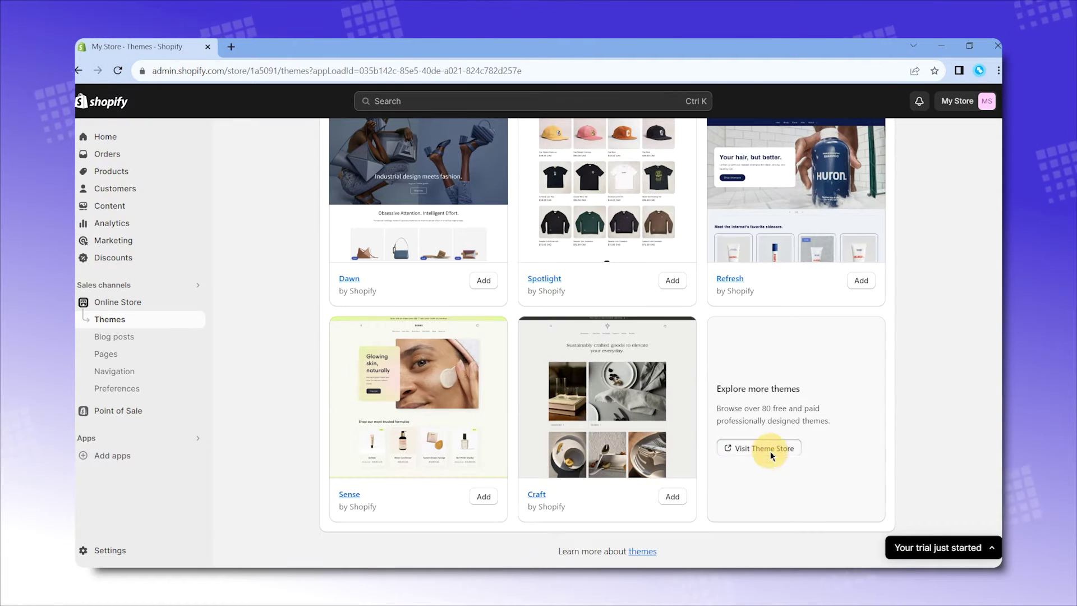
Open the full Theme Store and filter to paid themes for 10–199 product catalogs
click(770, 452)
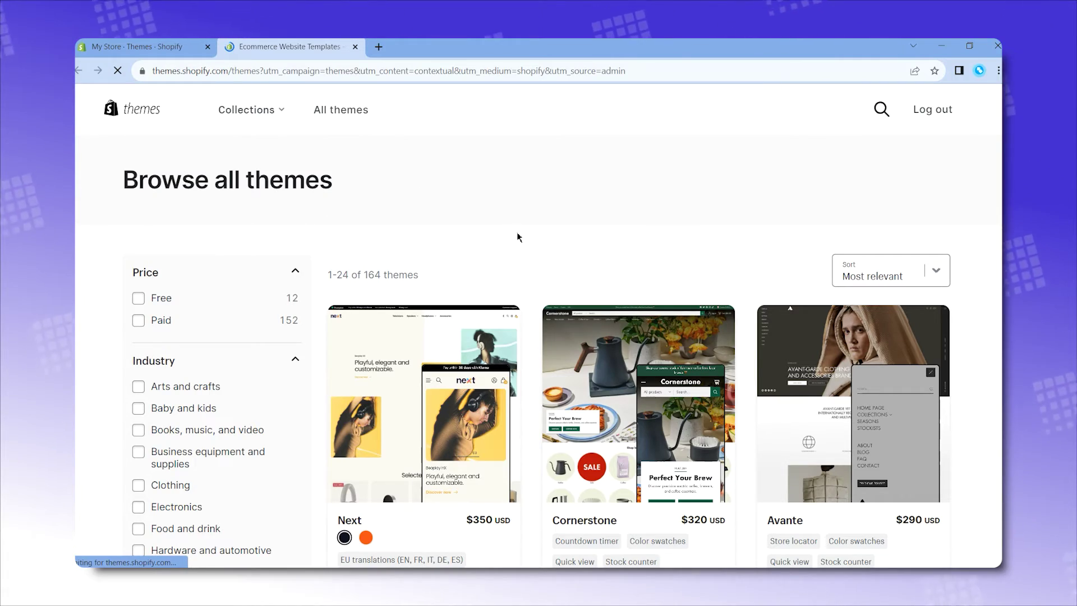
scroll(519, 237, down, 4)
scroll(519, 237, down, 4)
scroll(518, 237, down, 4)
scroll(518, 237, down, 4)
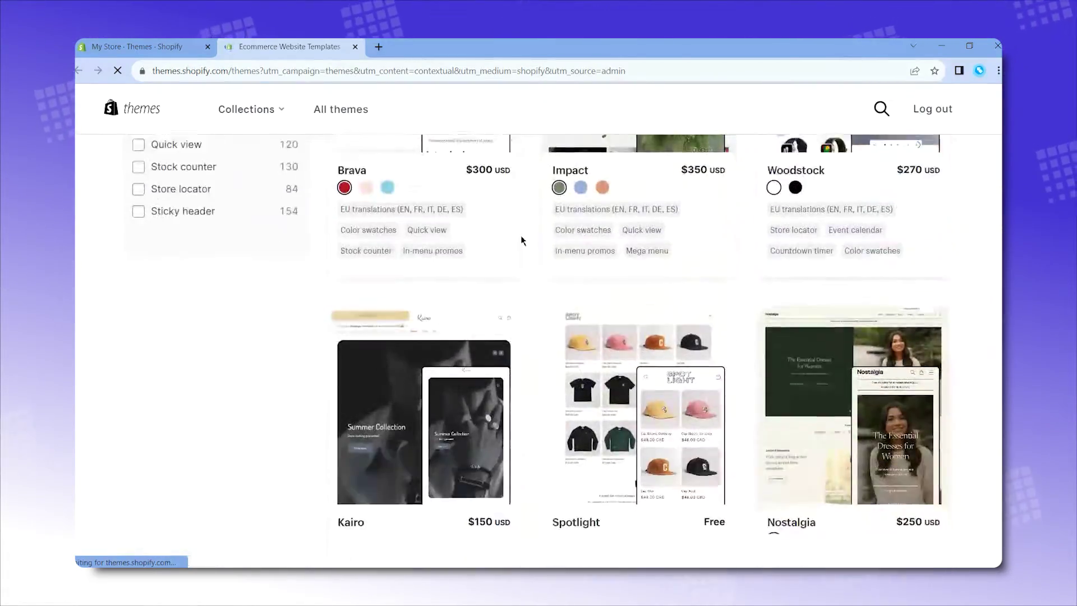
scroll(520, 240, down, 4)
scroll(521, 240, down, 1)
scroll(520, 239, up, 5)
scroll(442, 499, up, 2)
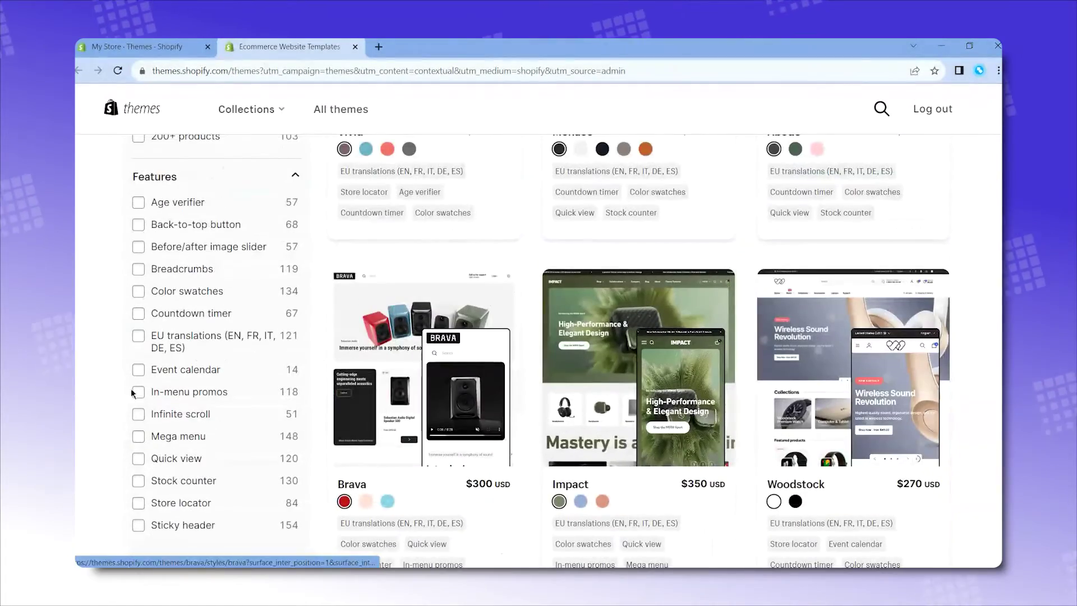
scroll(133, 393, up, 5)
scroll(168, 378, up, 3)
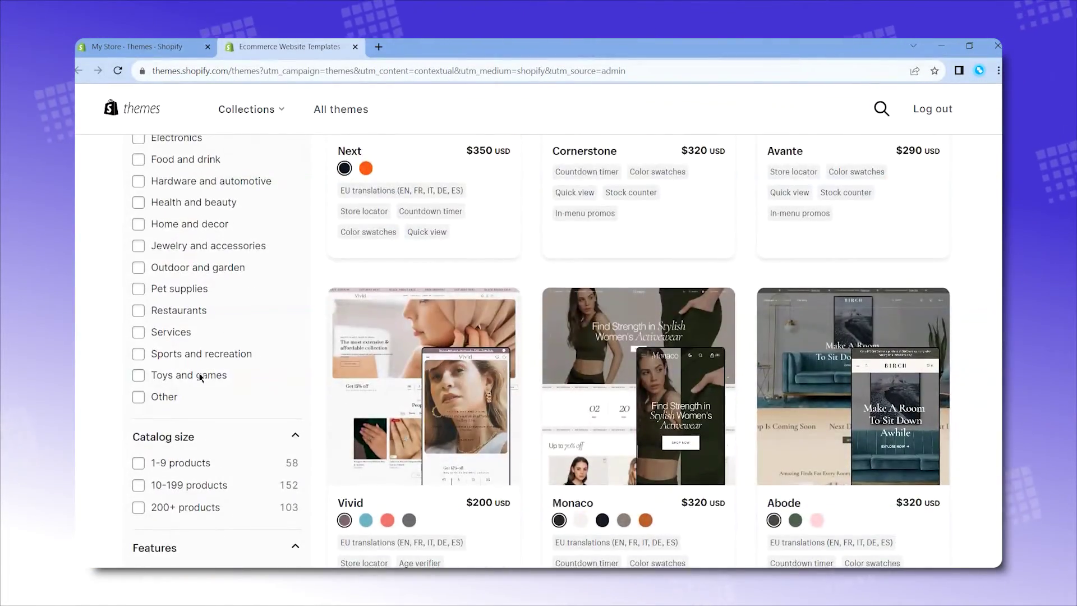
scroll(200, 377, up, 5)
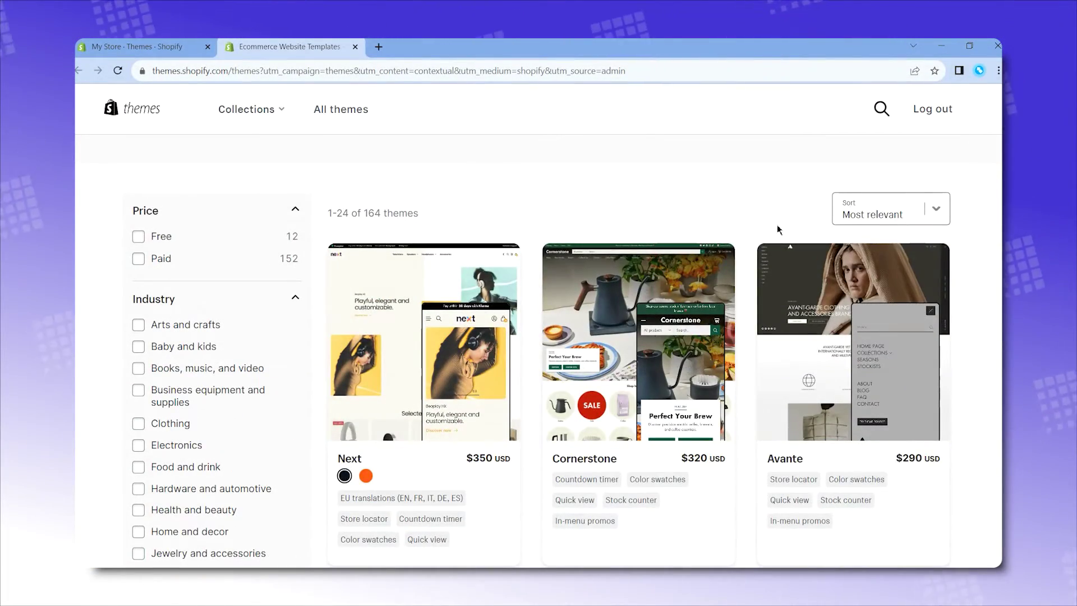
click(928, 207)
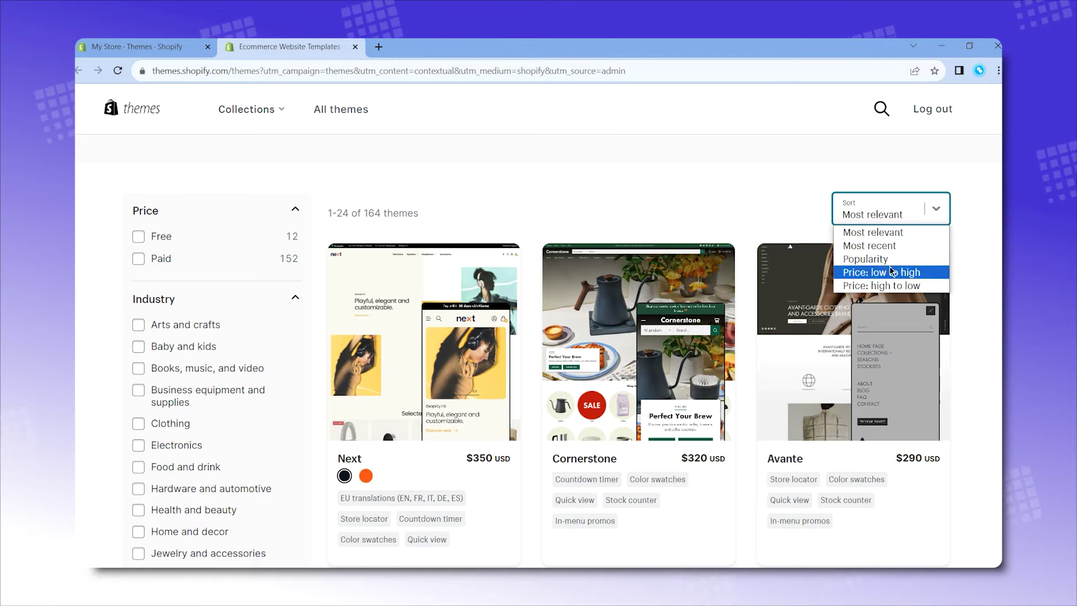
click(936, 207)
click(139, 258)
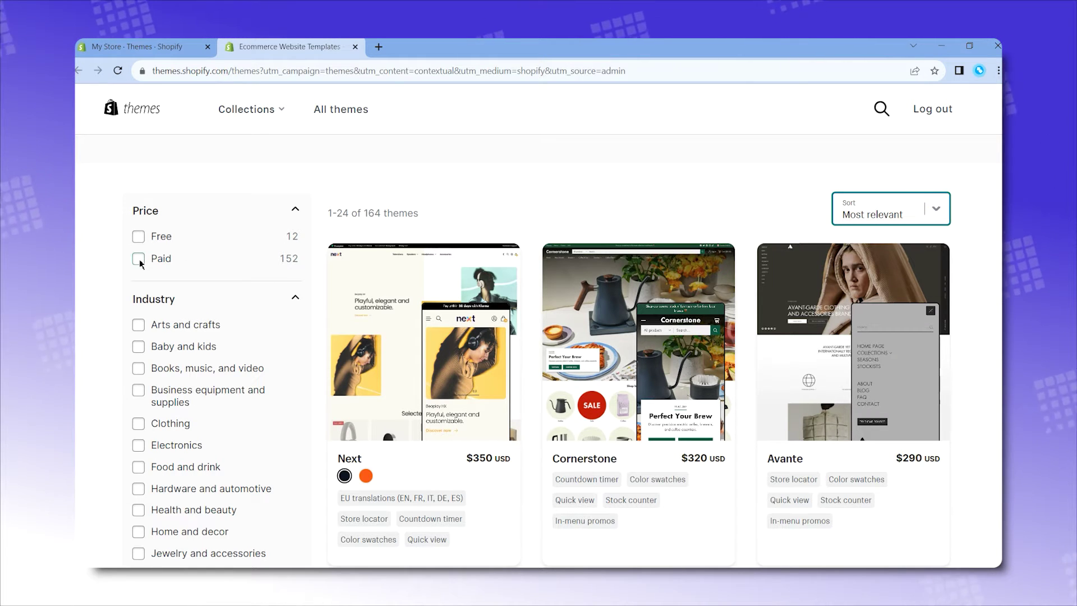
scroll(192, 305, down, 3)
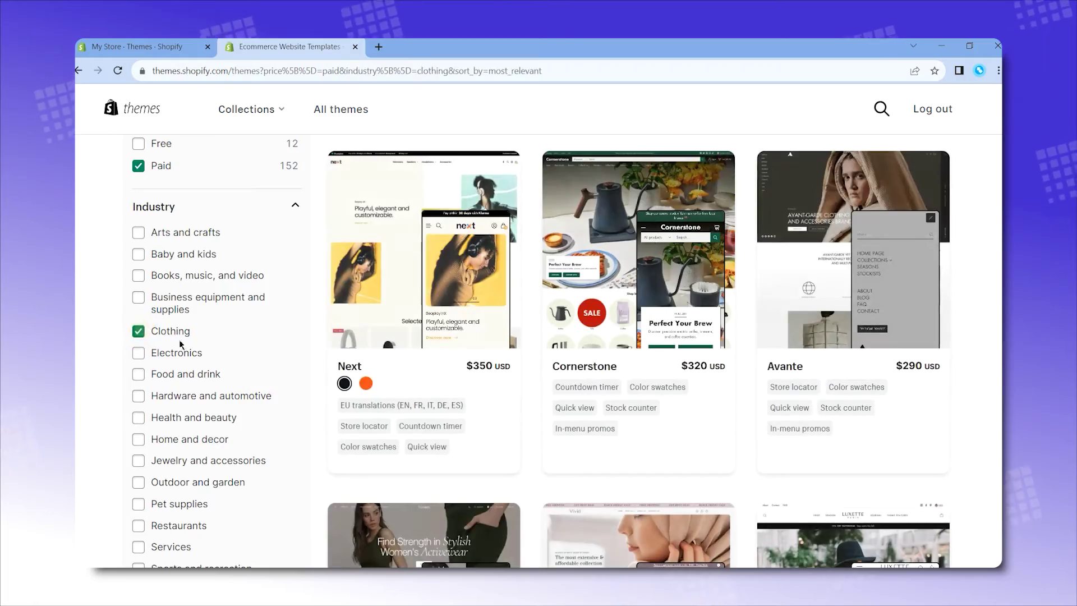
scroll(183, 346, down, 3)
scroll(184, 344, down, 2)
click(181, 347)
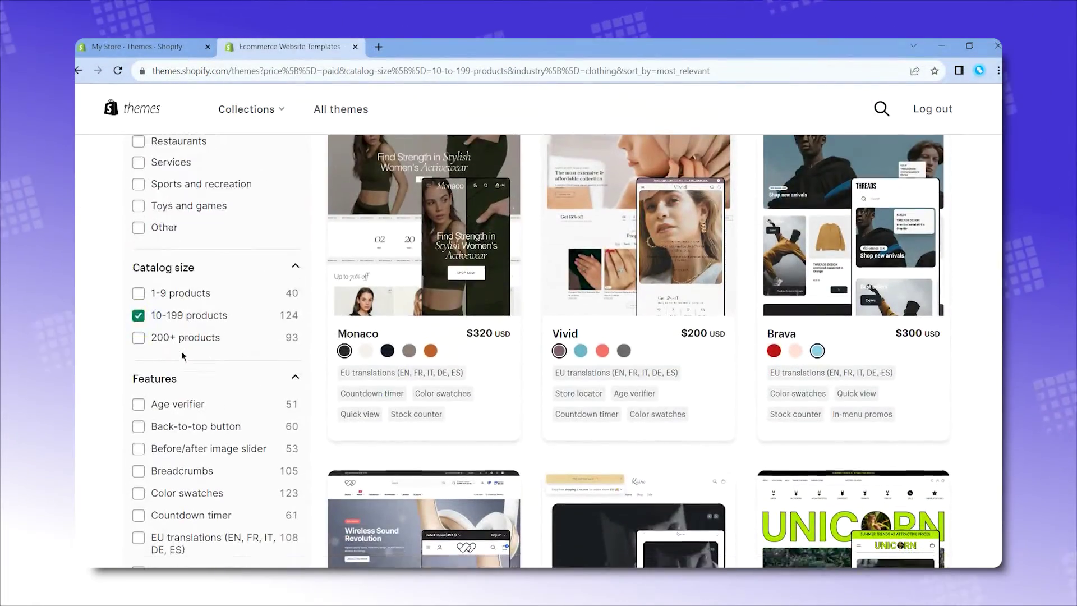
scroll(182, 351, down, 3)
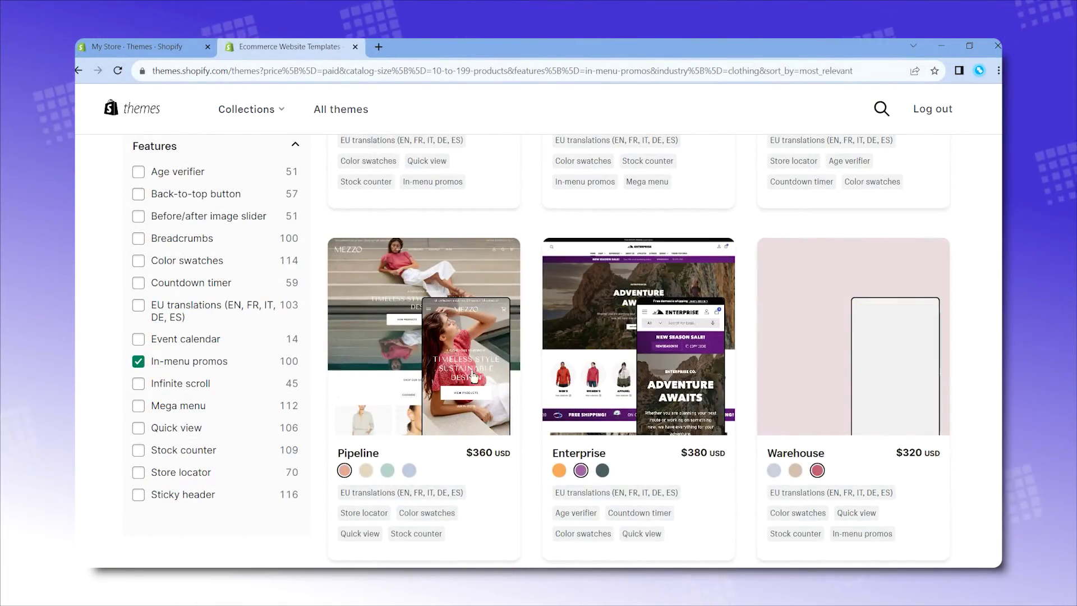
scroll(782, 371, up, 3)
scroll(824, 379, up, 3)
scroll(828, 381, up, 3)
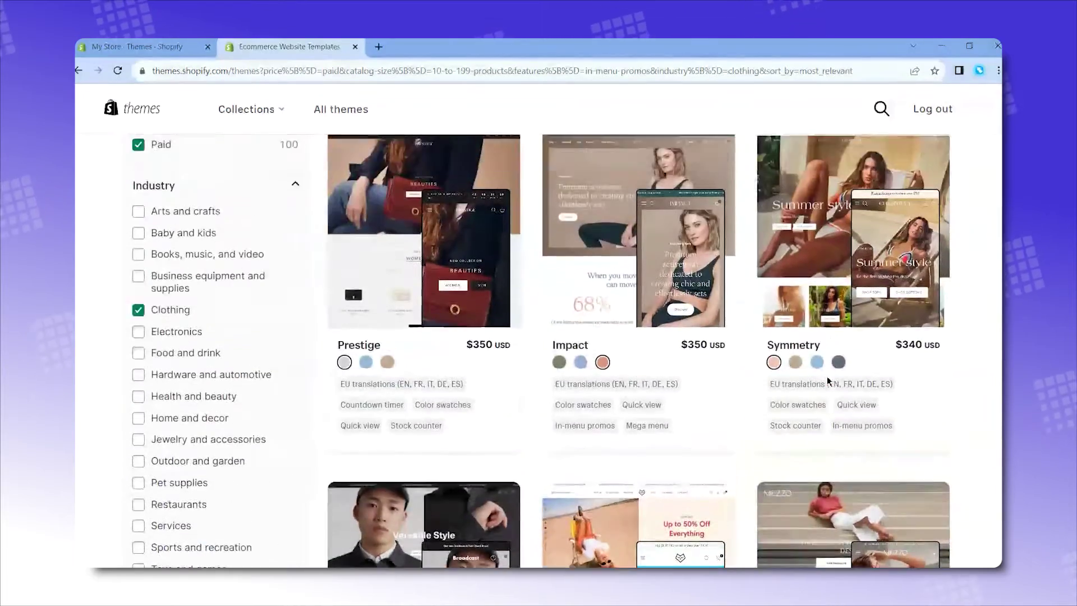
scroll(827, 381, up, 3)
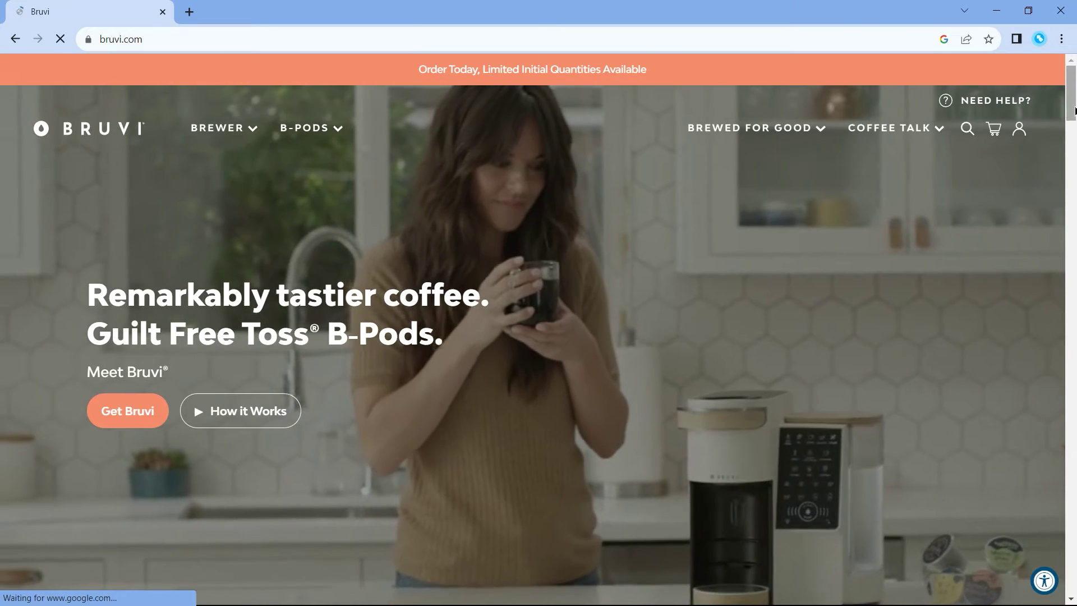
scroll(740, 298, down, 8)
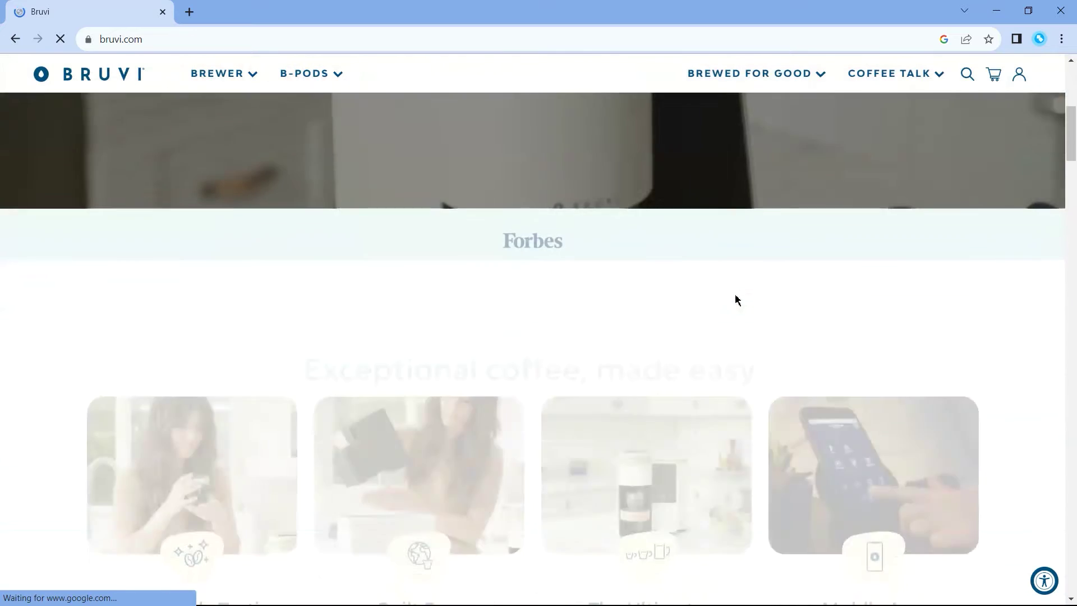
scroll(664, 290, down, 3)
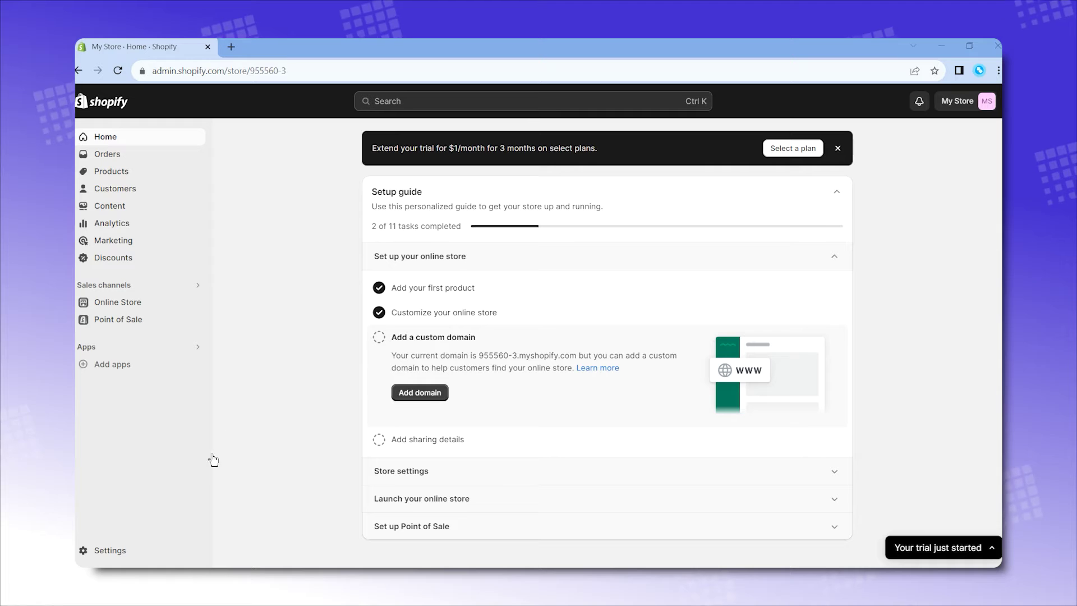
In Store details, edit the profile to replace the My Store name with Dressaholic
click(106, 552)
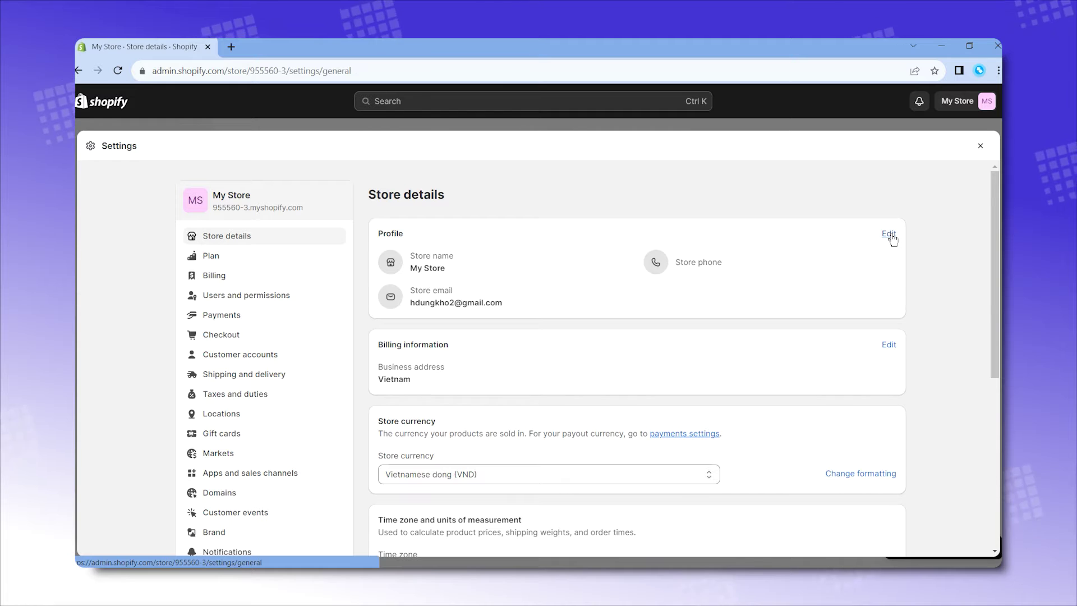
click(890, 233)
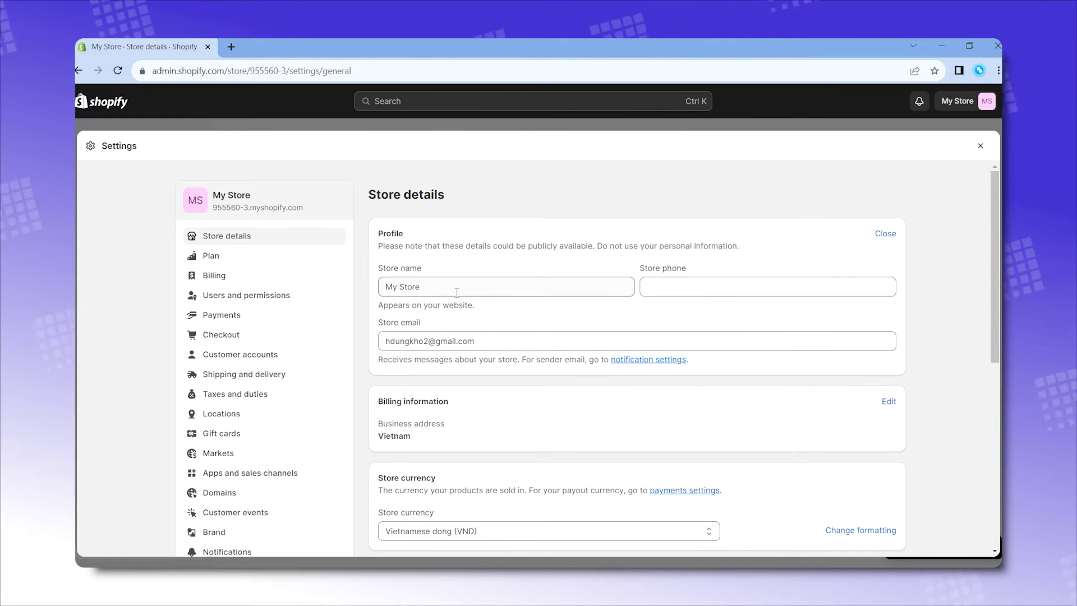
double_click(437, 289)
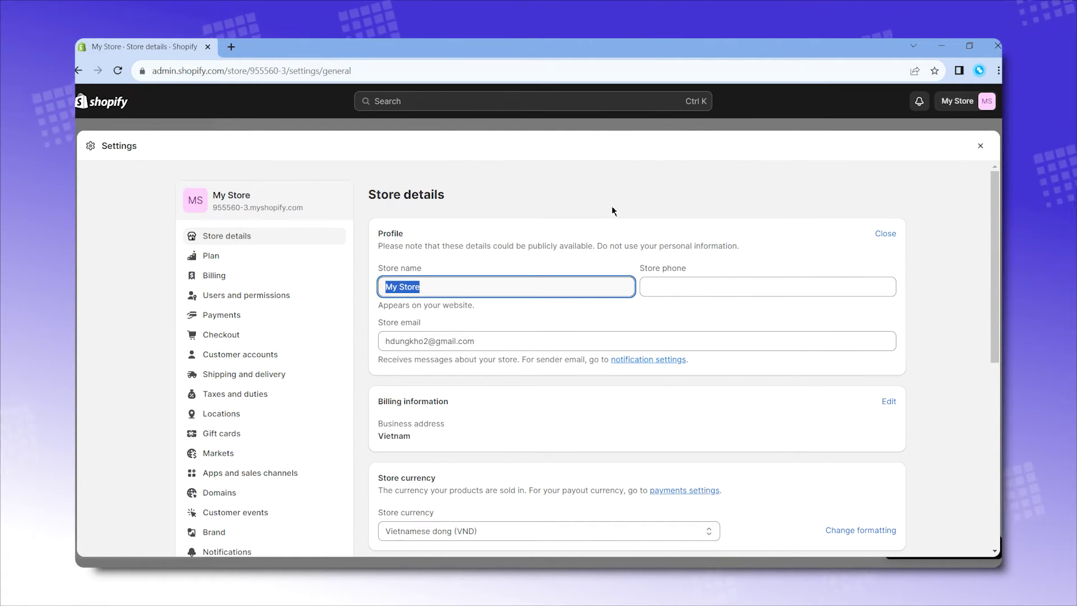
text(Dressaholic)
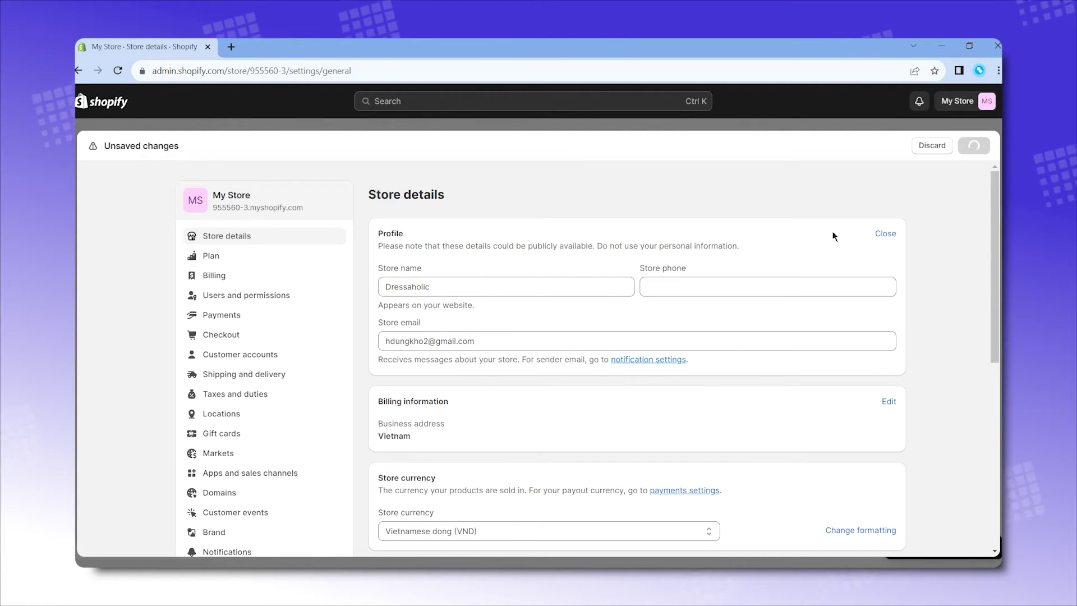
scroll(809, 257, down, 4)
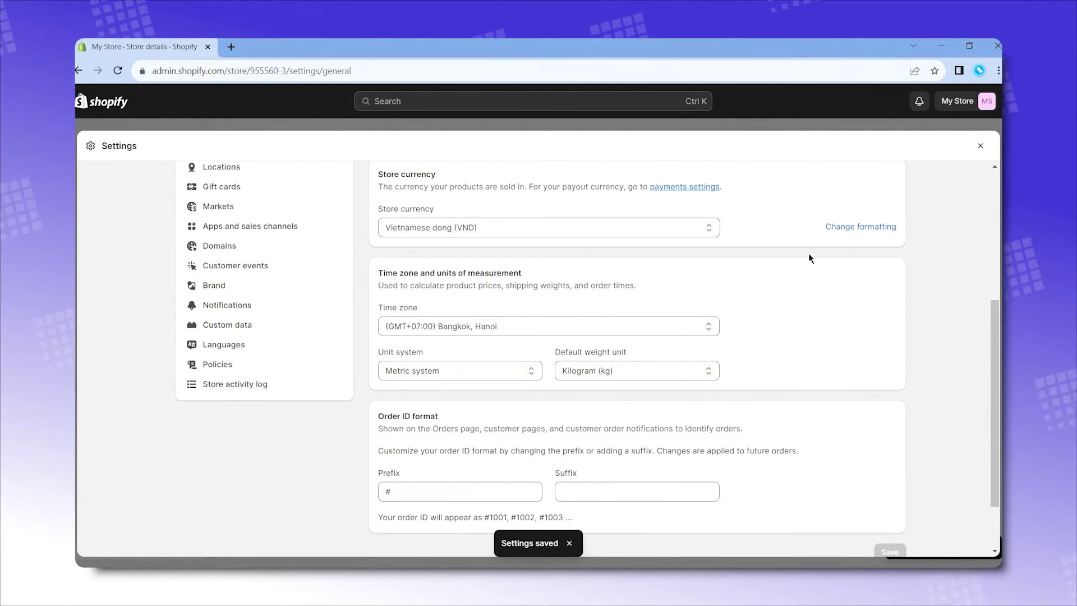
click(219, 245)
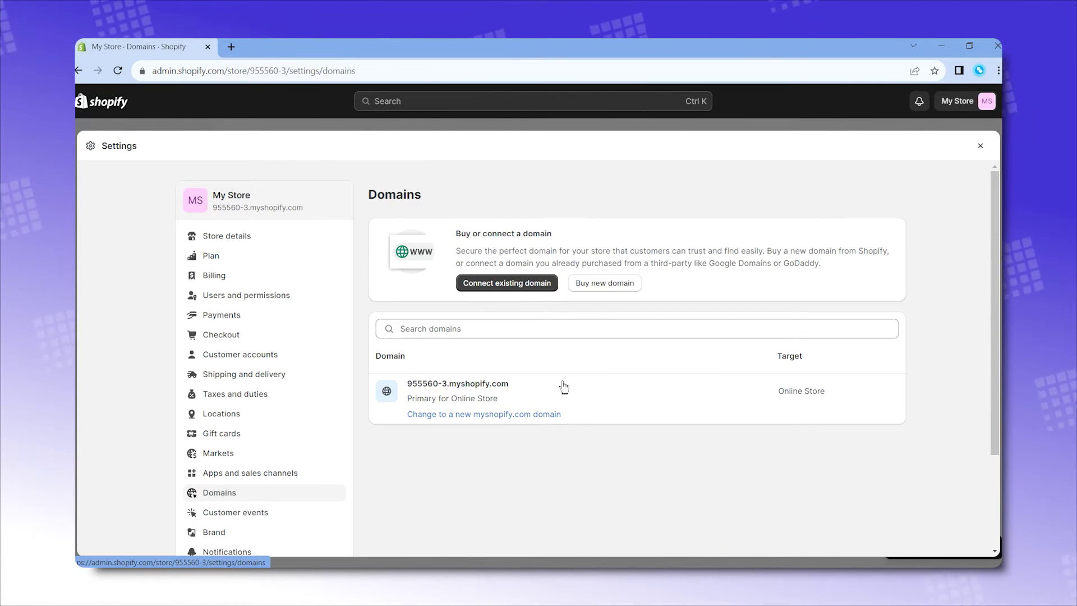
scroll(544, 462, down, 1)
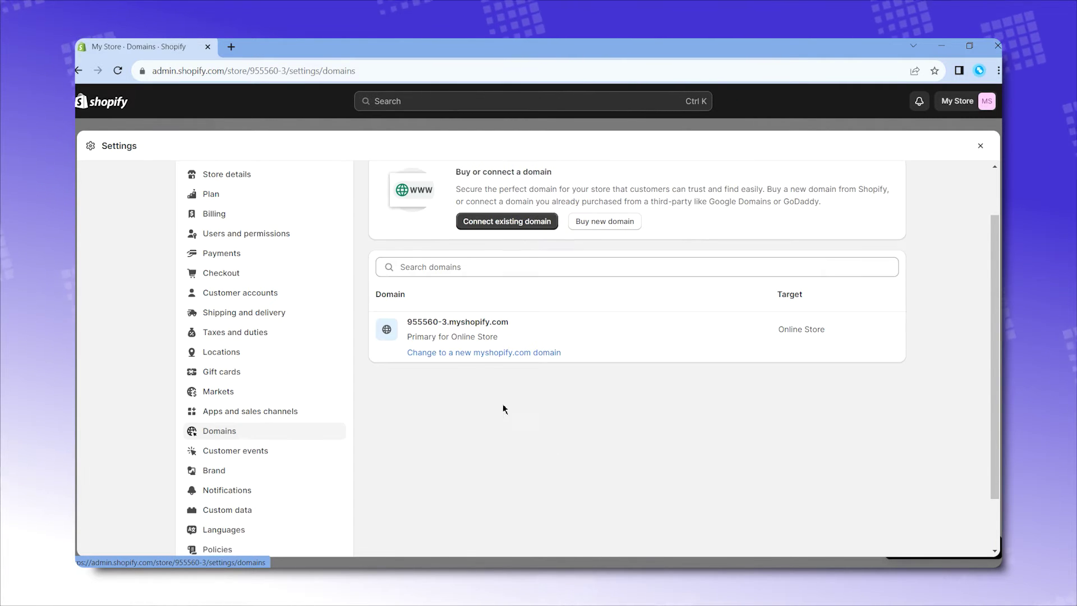
Switch the myshopify domain to the available thedressaholic address and confirm it
click(470, 353)
click(470, 342)
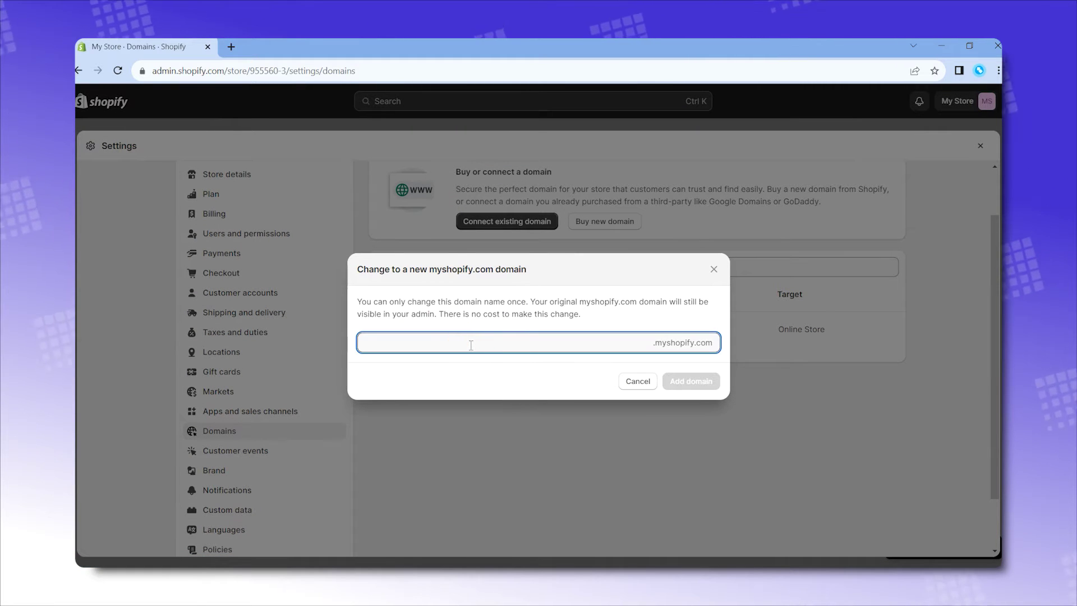
text(essaholic)
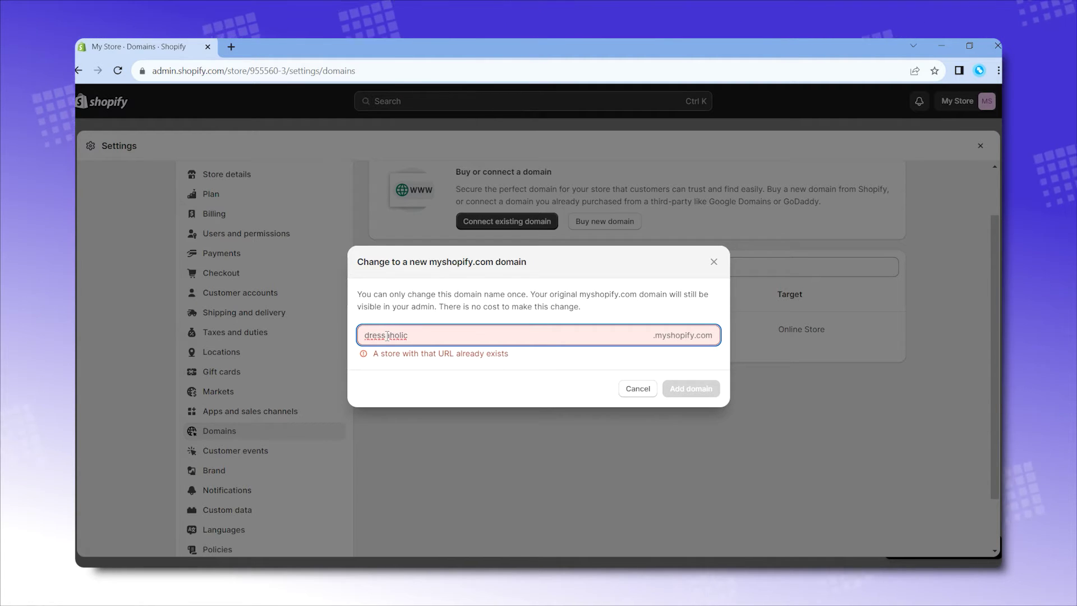
click(365, 335)
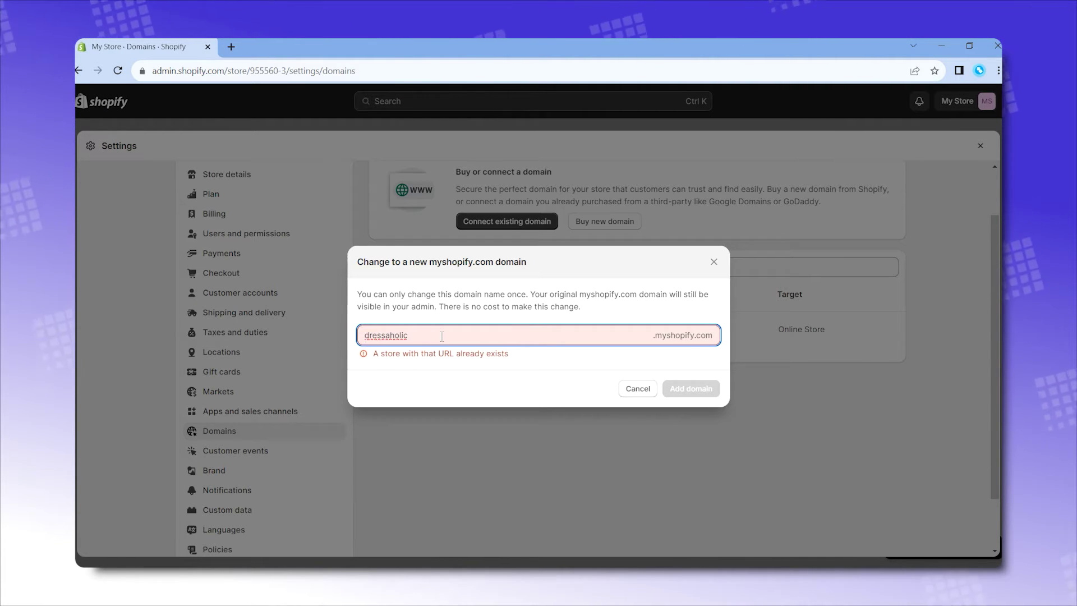
text(the)
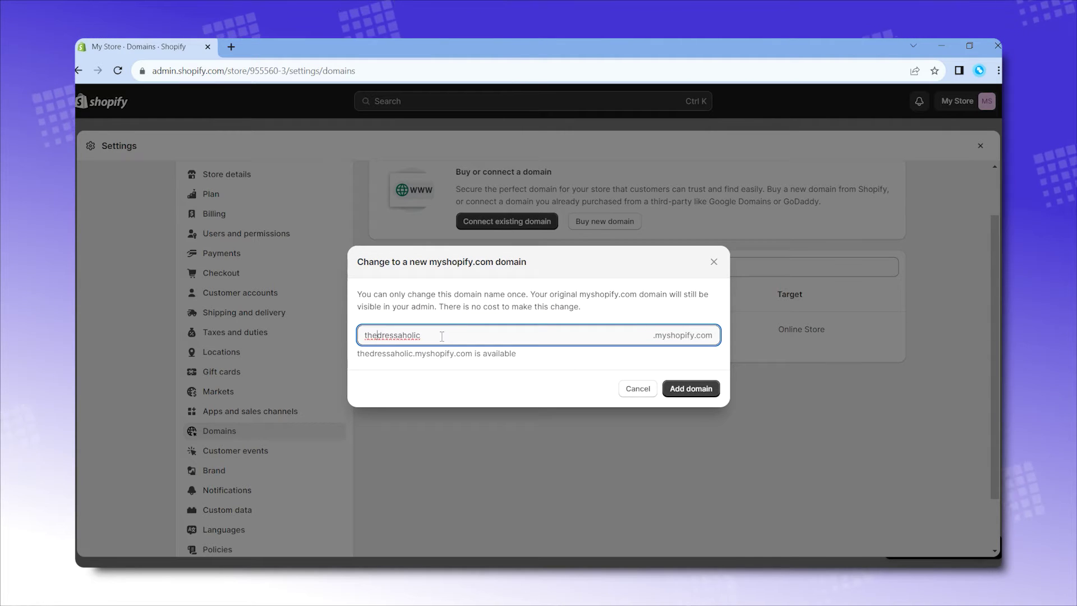
drag(359, 353, 517, 357)
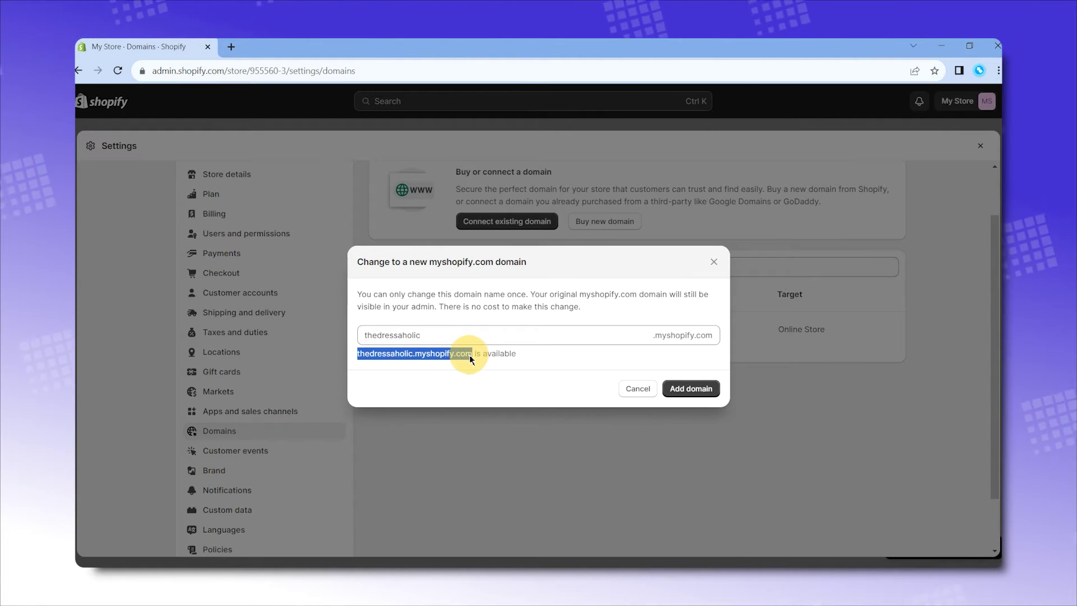
click(543, 358)
click(690, 388)
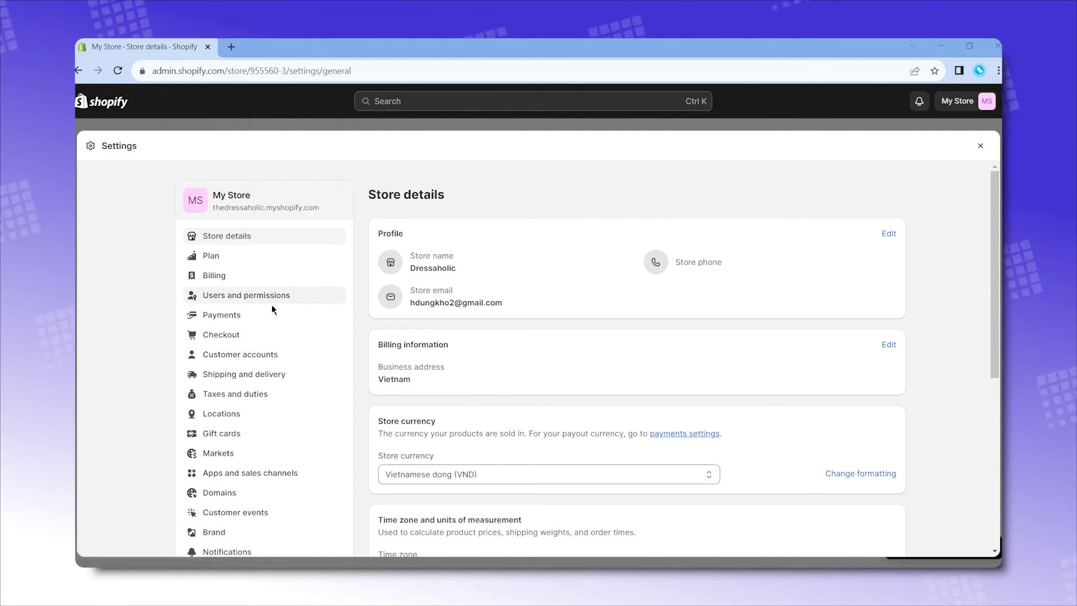
Review Payments settings: providers, supported methods and the manual payment method choices
click(258, 317)
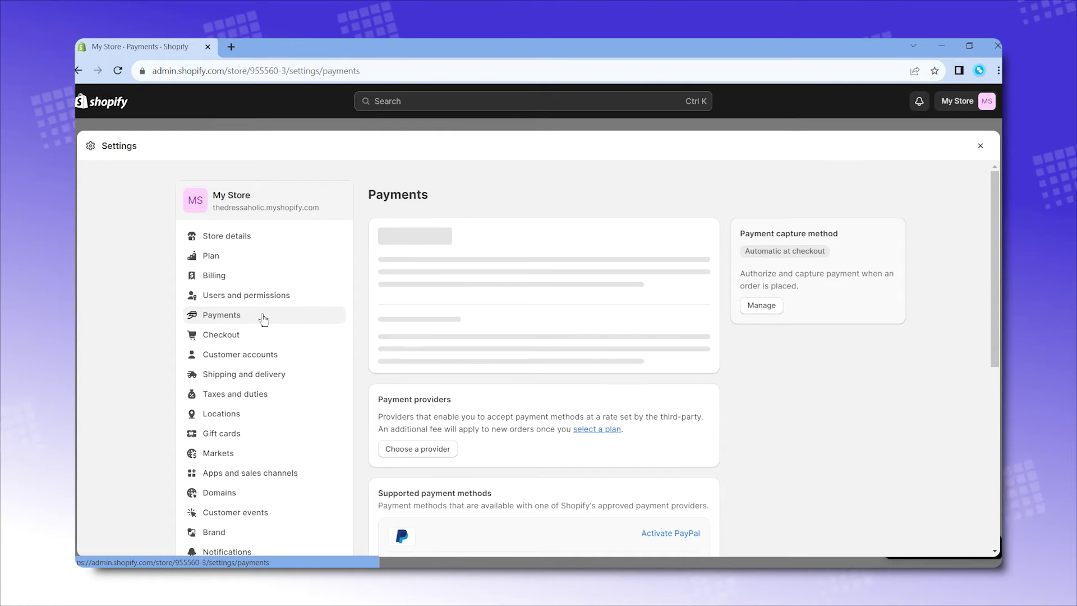
drag(377, 233, 455, 239)
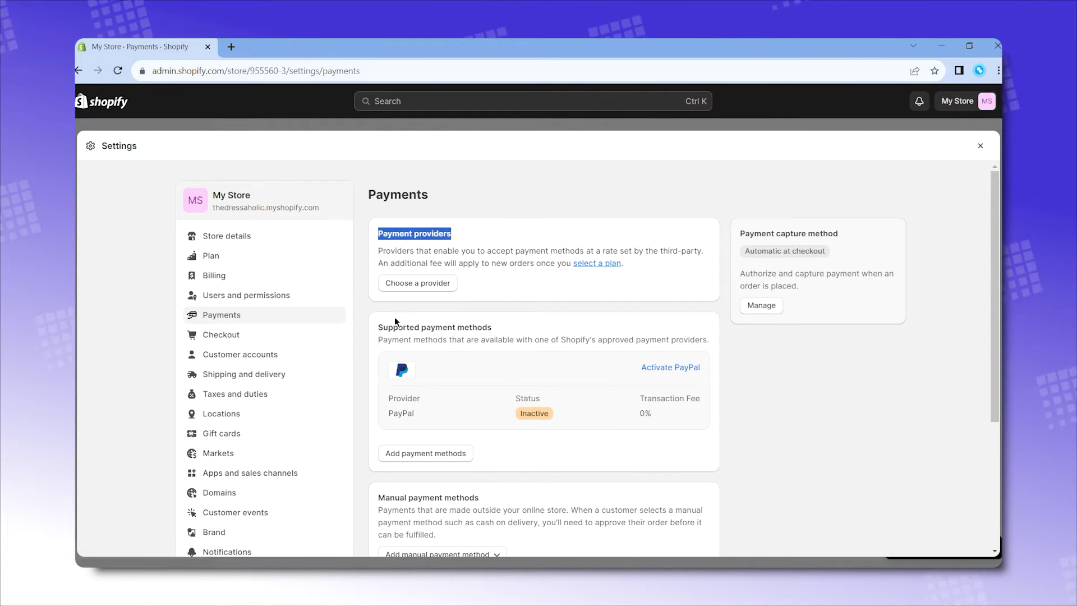
drag(378, 326, 495, 331)
scroll(496, 331, down, 5)
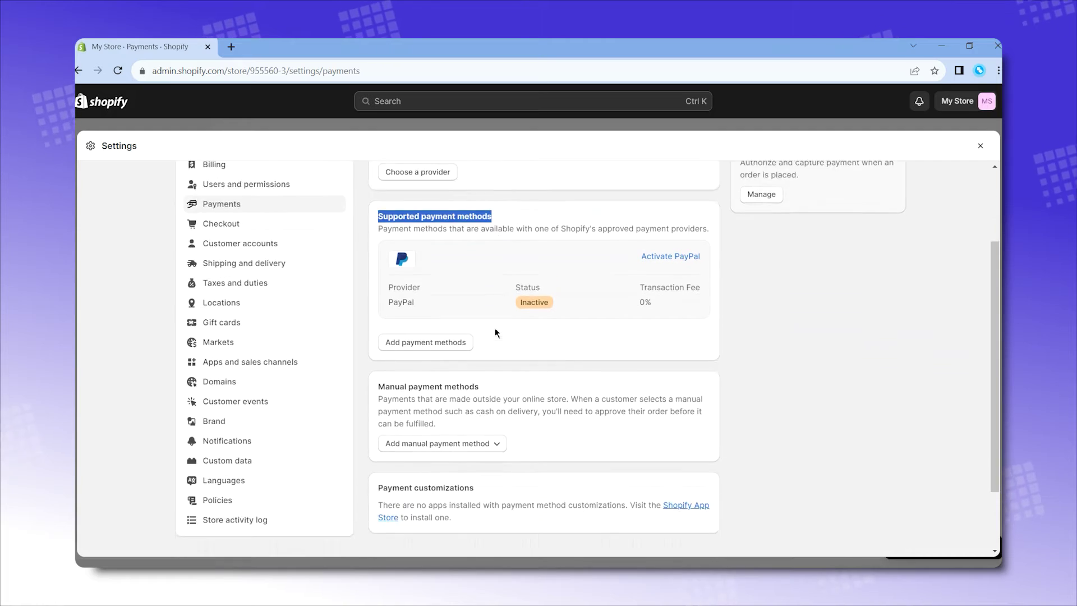
drag(378, 301, 479, 303)
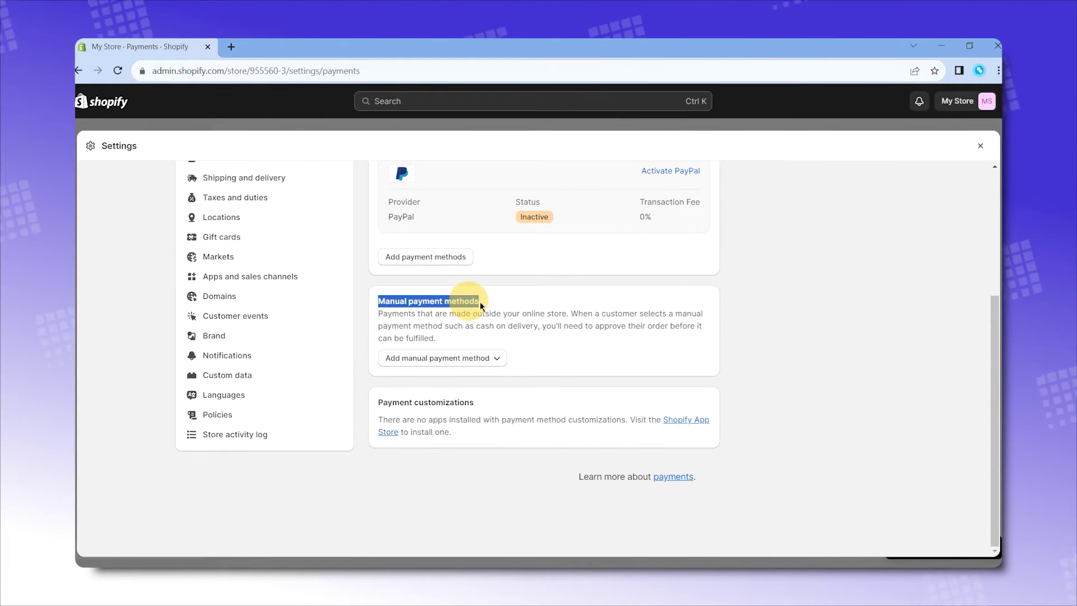
click(442, 358)
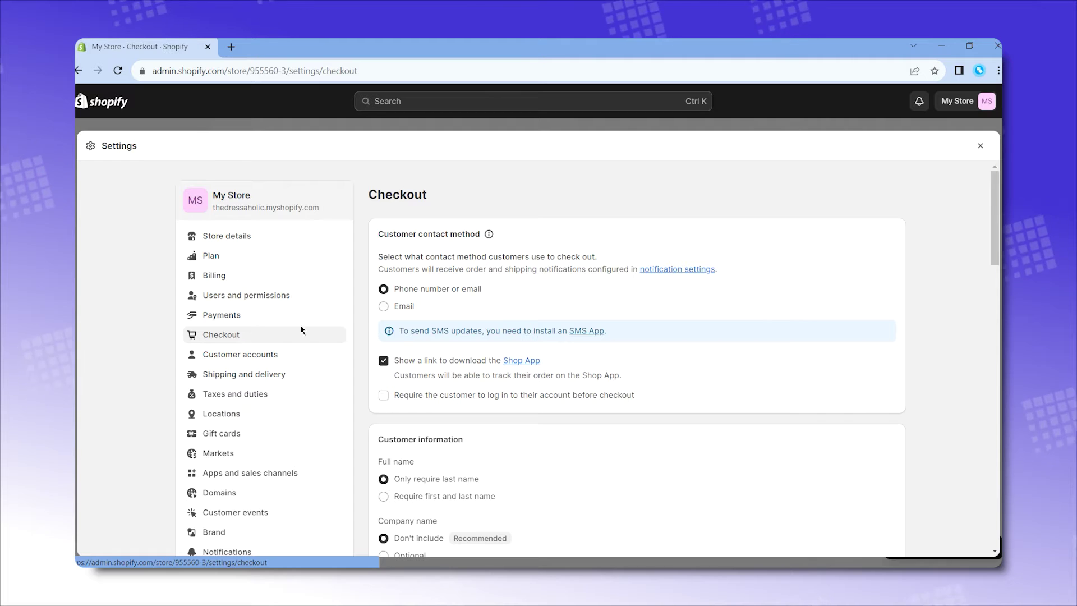
drag(378, 233, 480, 233)
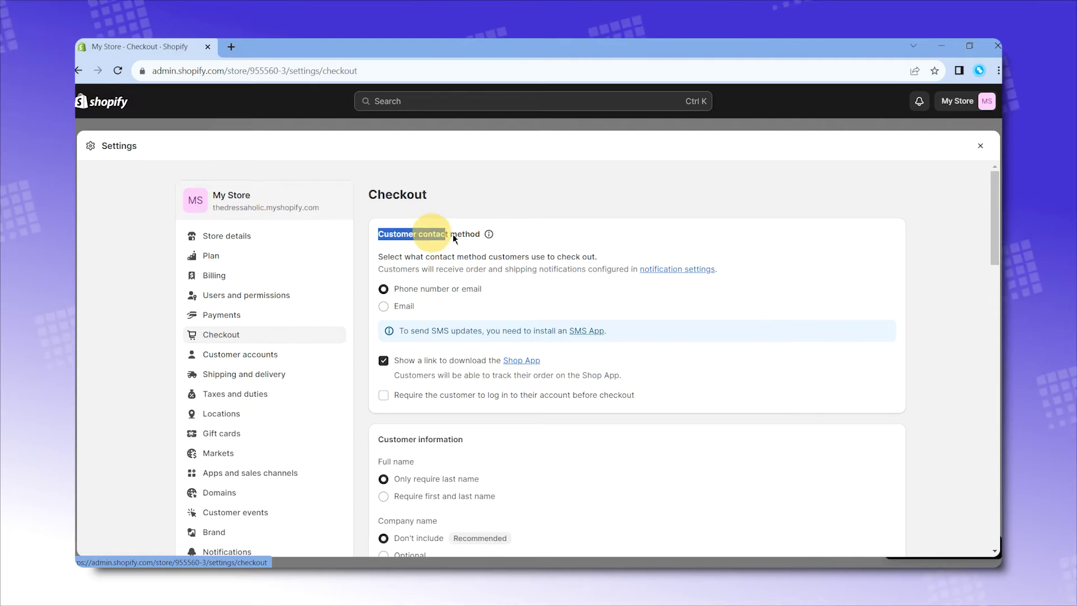
scroll(386, 421, down, 3)
drag(378, 192, 461, 192)
scroll(450, 270, down, 4)
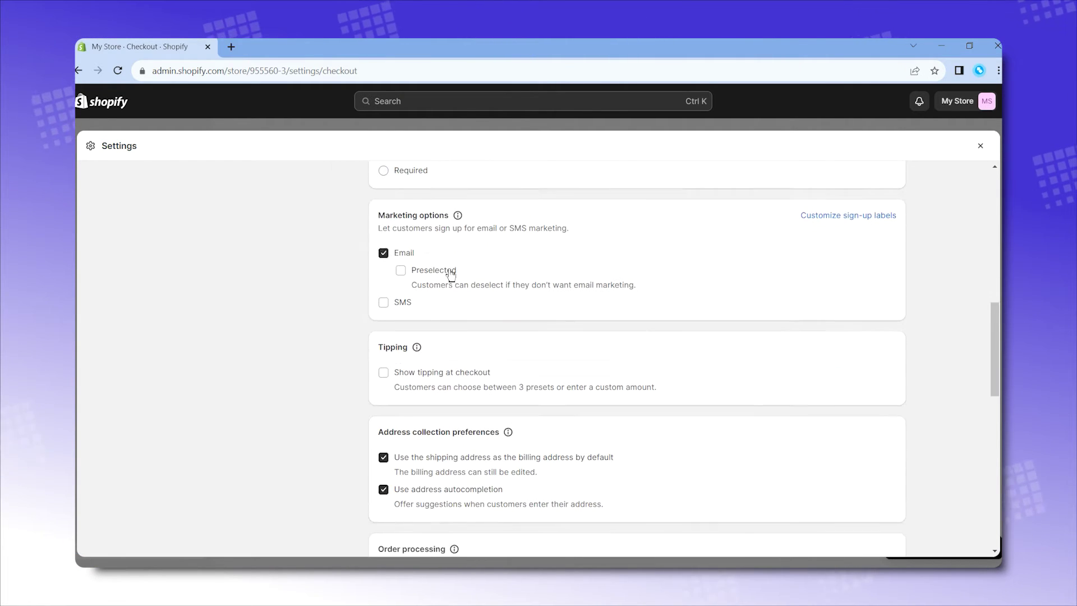
drag(378, 347, 408, 347)
drag(377, 431, 501, 431)
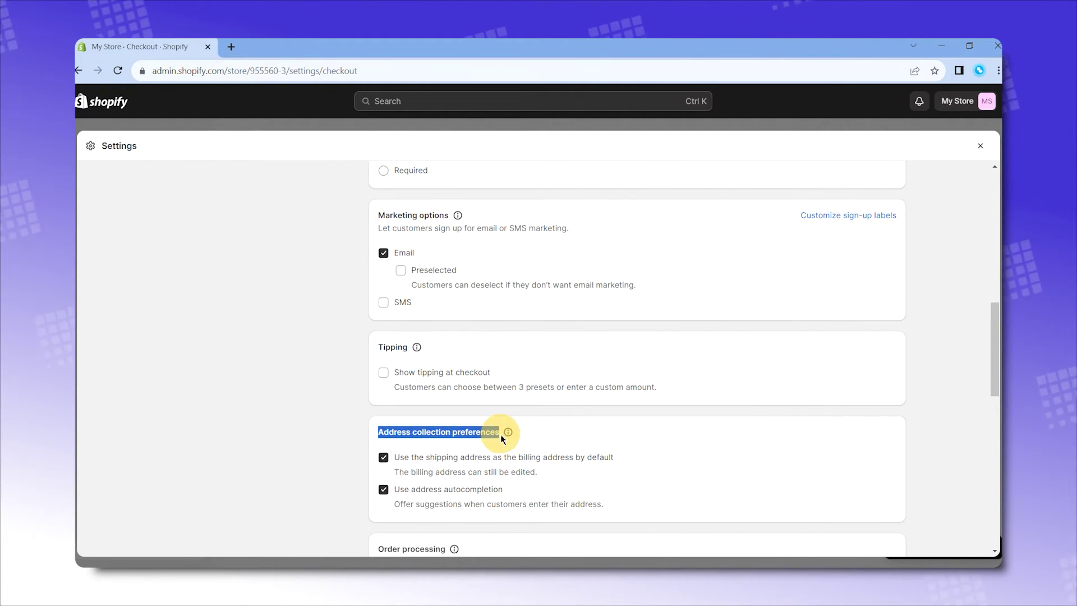
scroll(405, 336, down, 4)
drag(377, 240, 446, 240)
scroll(447, 252, down, 3)
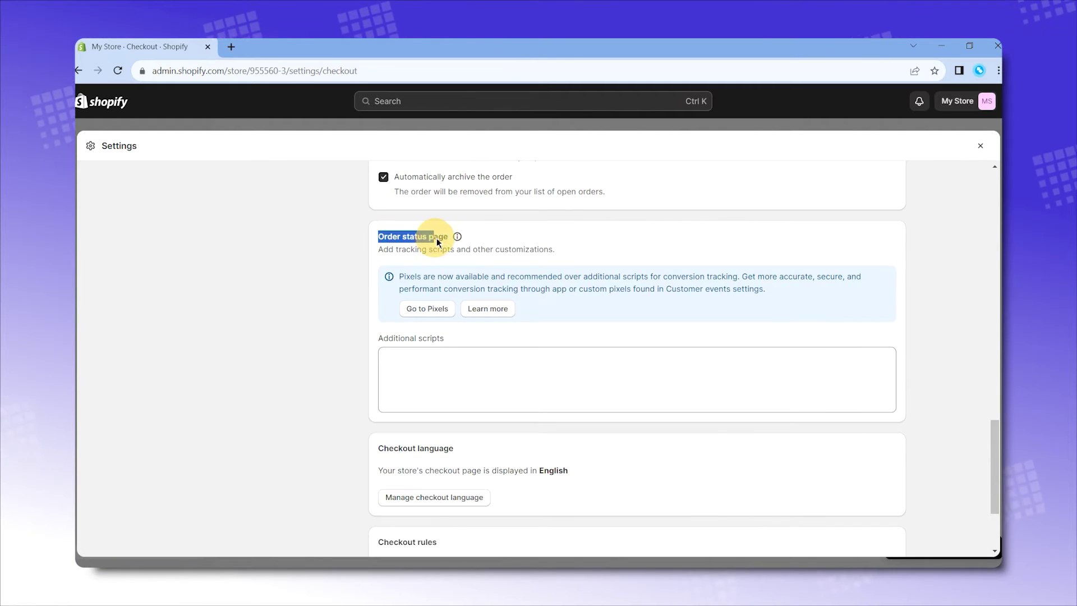
scroll(505, 354, down, 4)
scroll(509, 384, up, 6)
scroll(509, 384, up, 8)
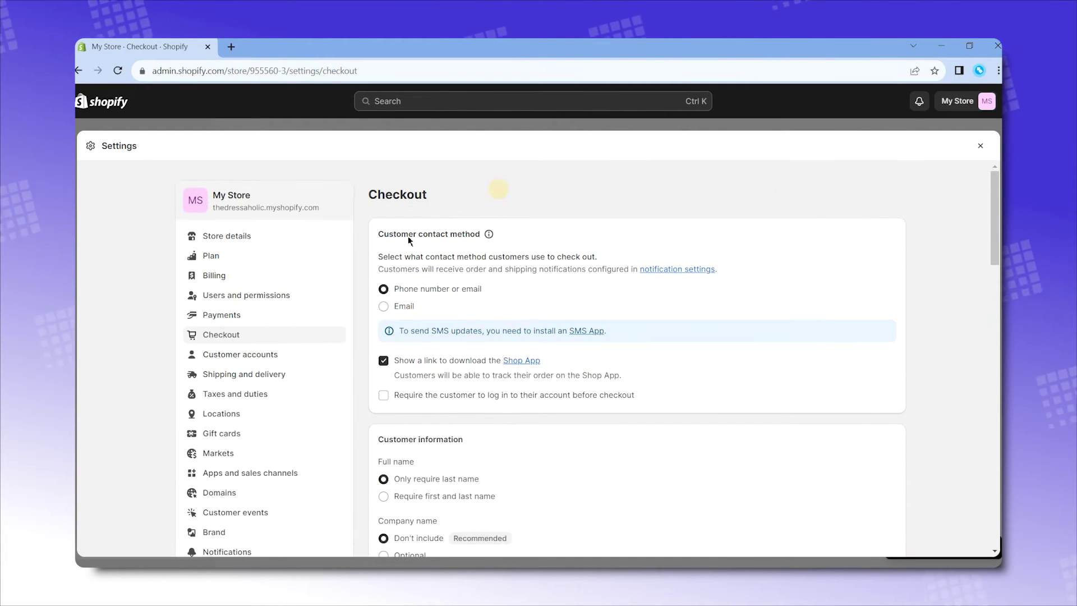
Look over the Shipping and delivery settings
click(243, 374)
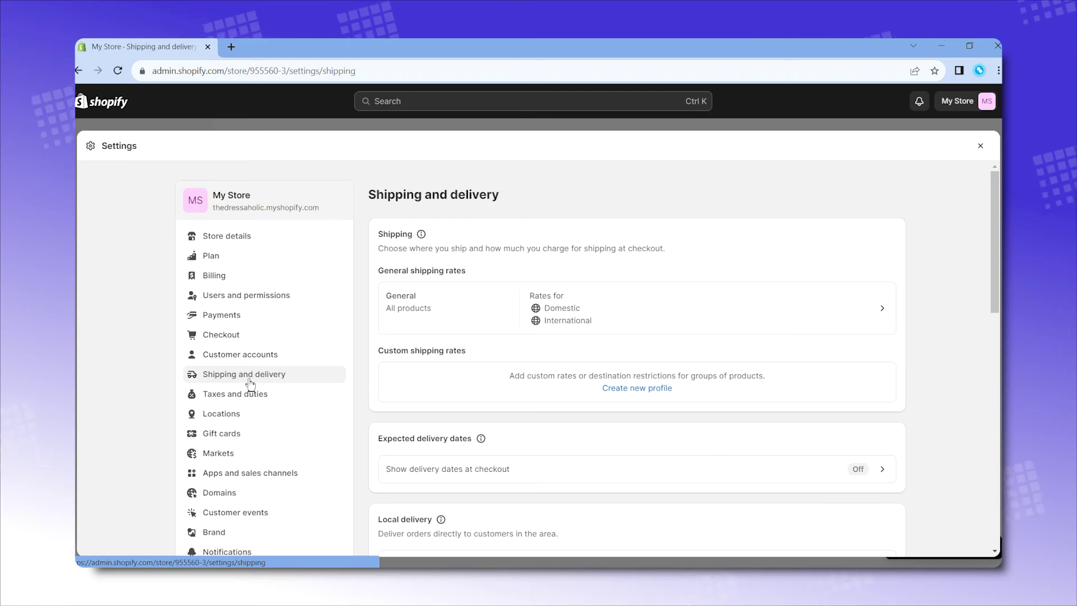
double_click(381, 236)
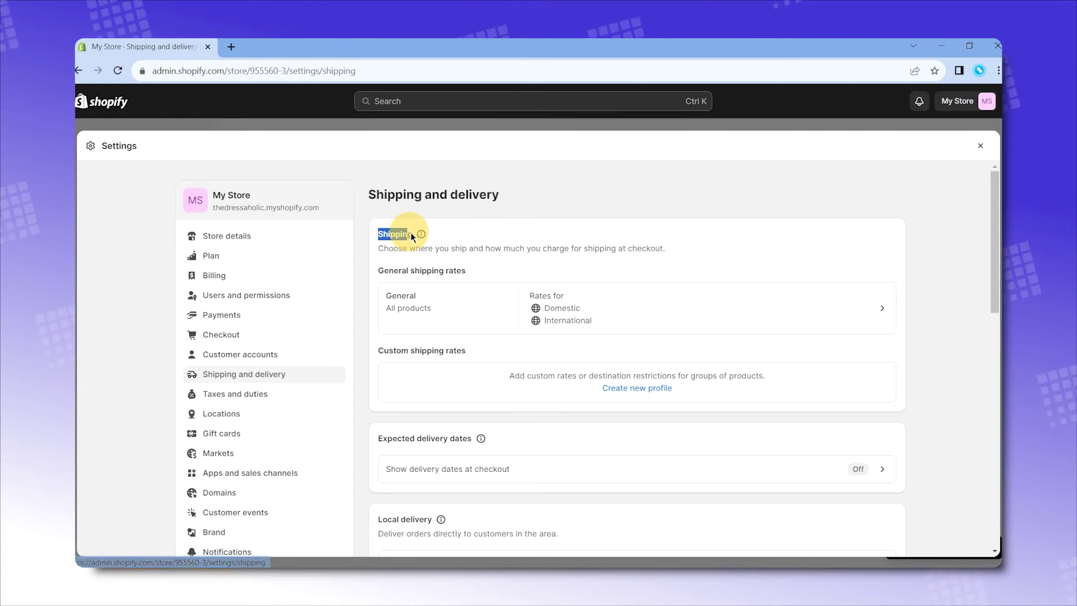
click(523, 261)
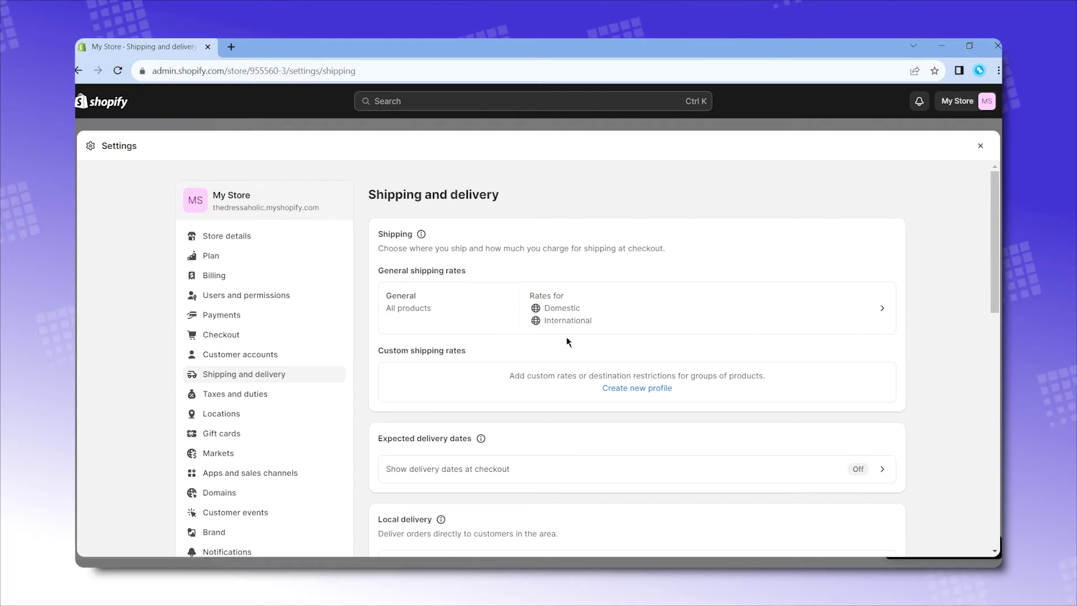
scroll(567, 341, down, 4)
scroll(505, 320, down, 2)
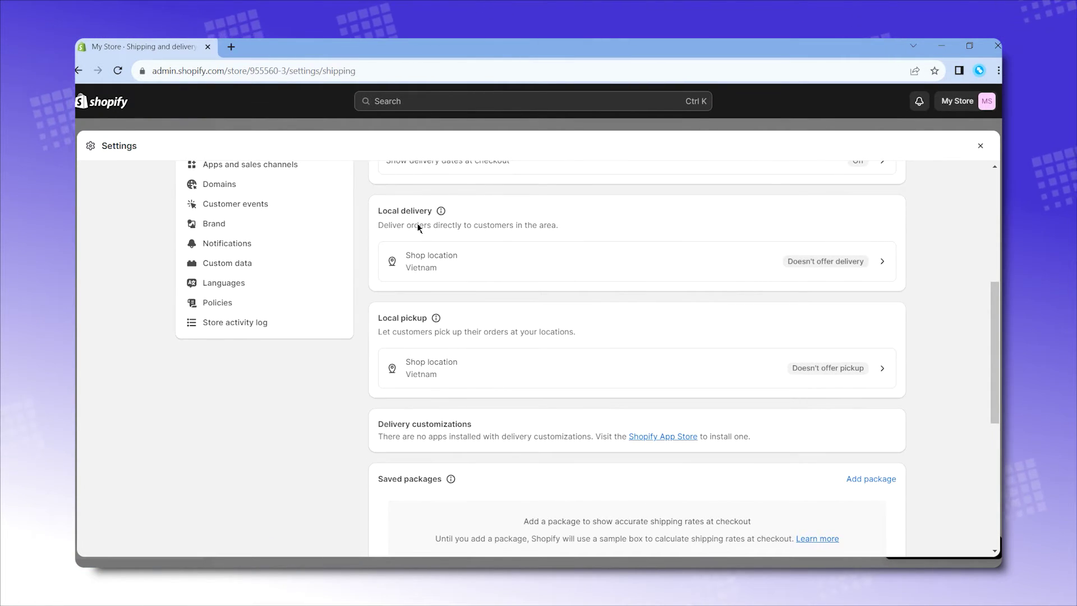
scroll(503, 381, down, 4)
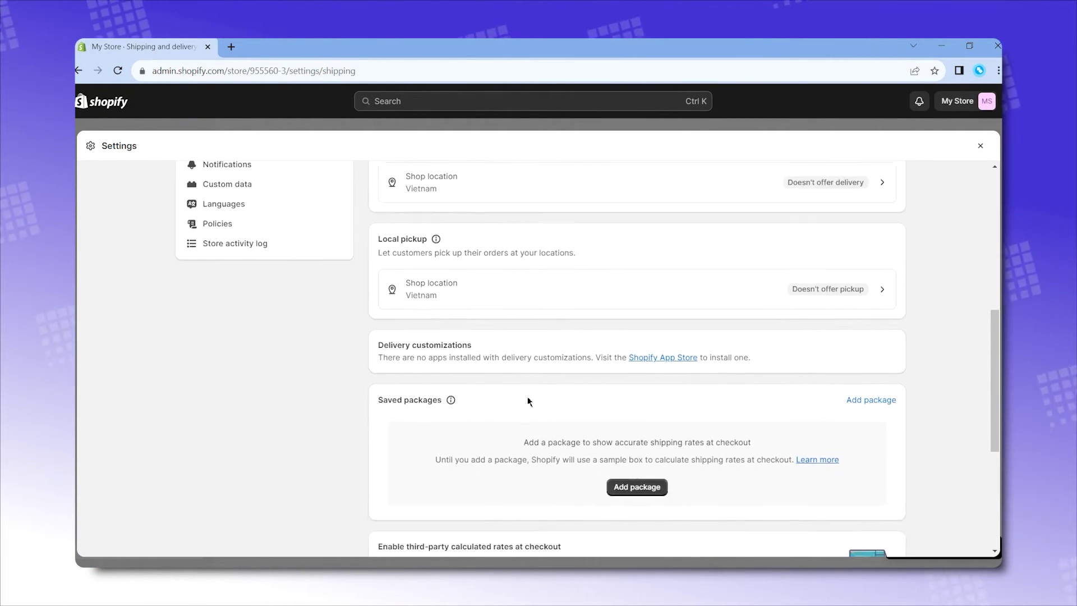
scroll(522, 371, down, 4)
scroll(522, 370, up, 12)
View the Locations settings and the Taxes and duties sales tax collection section
click(221, 413)
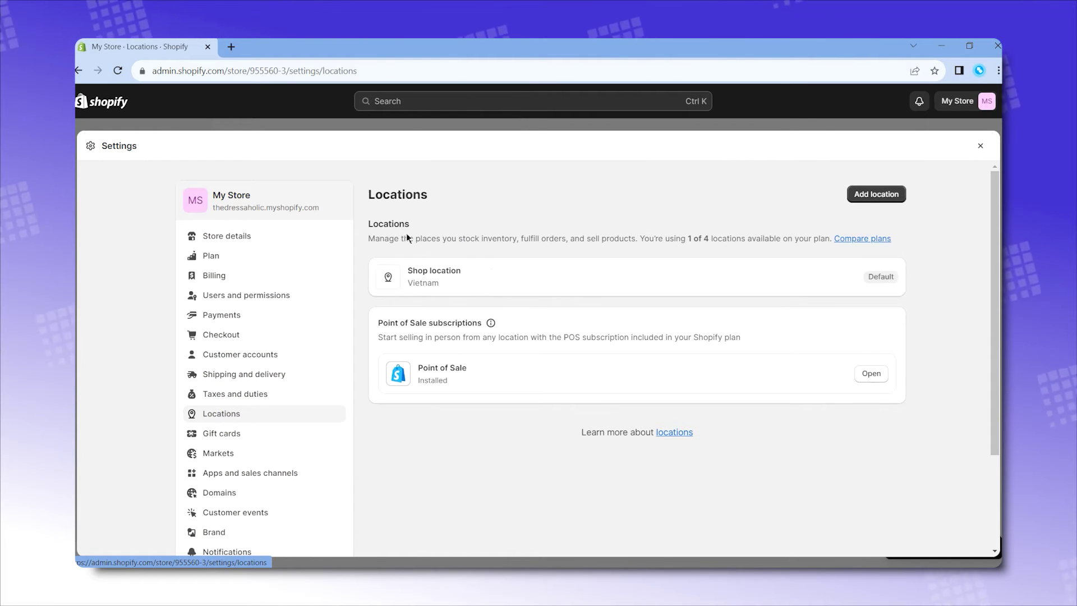
click(235, 393)
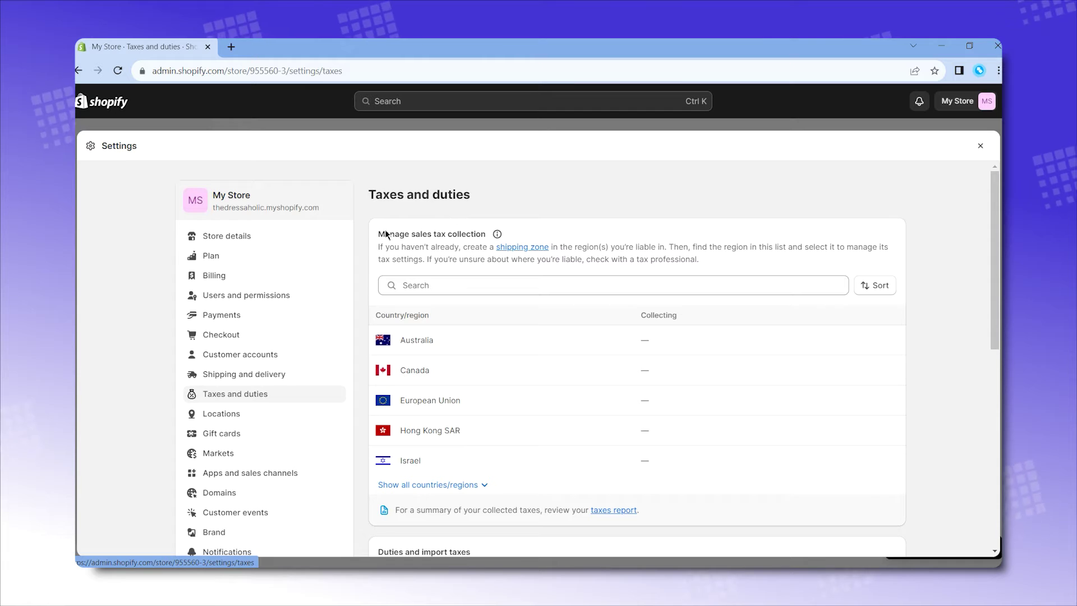
drag(378, 235, 488, 234)
click(576, 242)
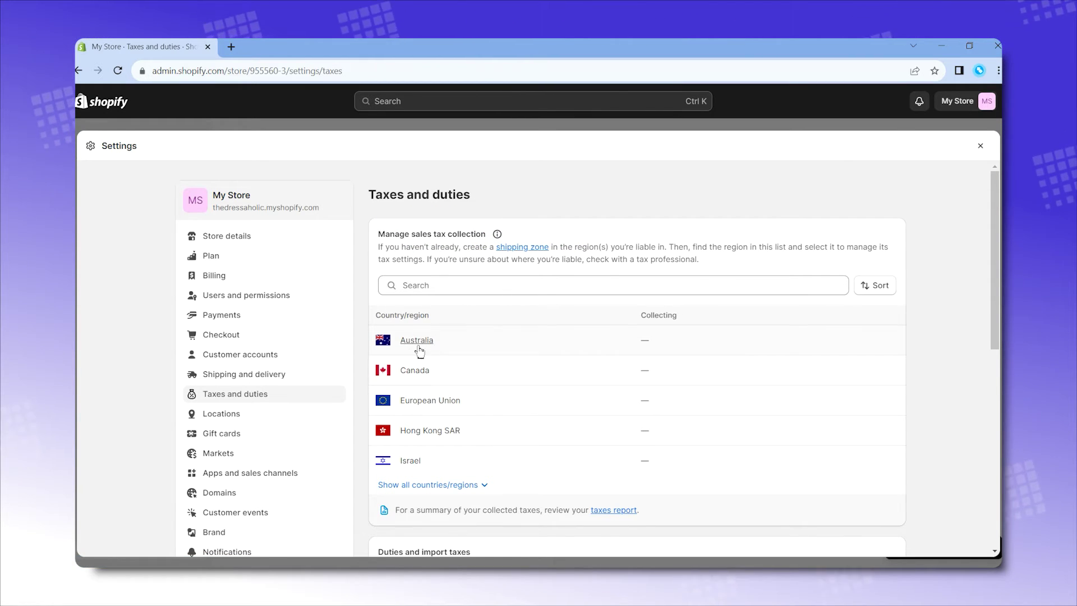
scroll(416, 370, down, 3)
click(252, 486)
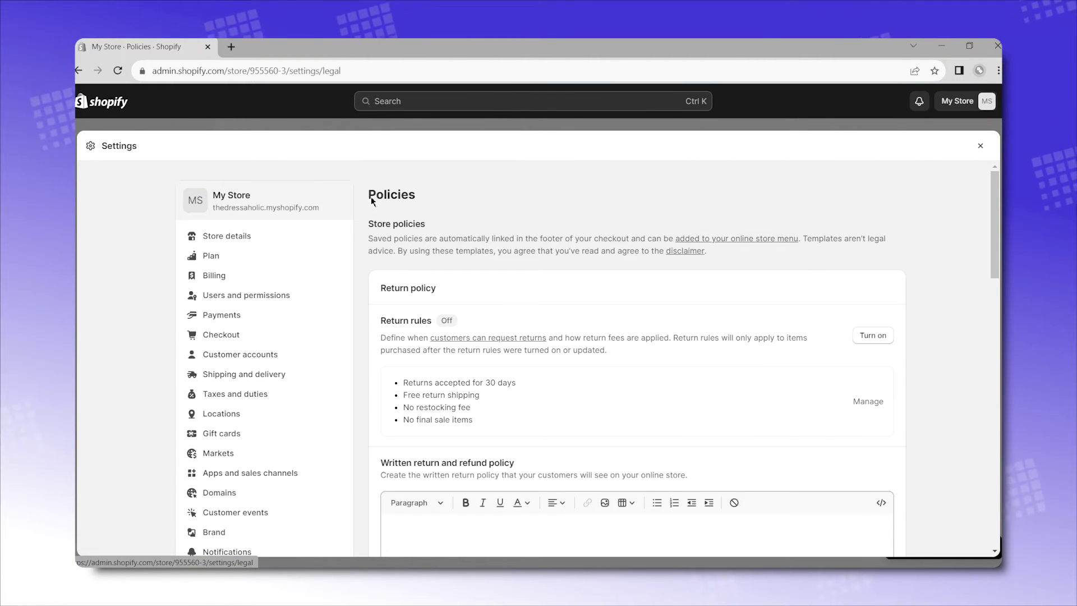
Look over the Policies settings page
double_click(370, 197)
drag(380, 287, 437, 286)
click(459, 370)
scroll(458, 371, down, 1)
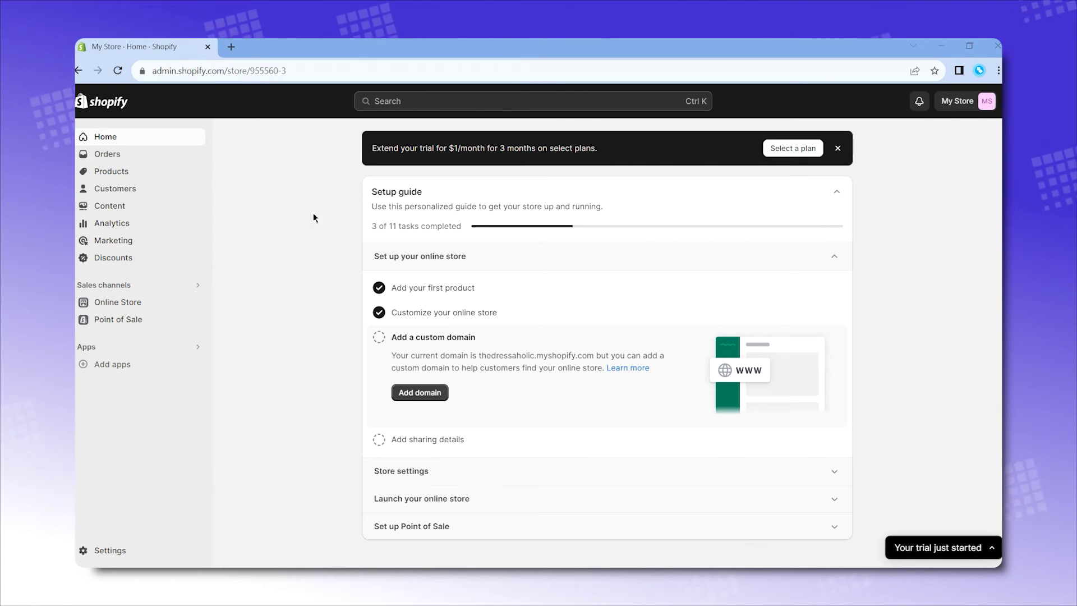
Load thedressaholic.myshopify.com in a new tab, then preview the online store from admin
click(231, 47)
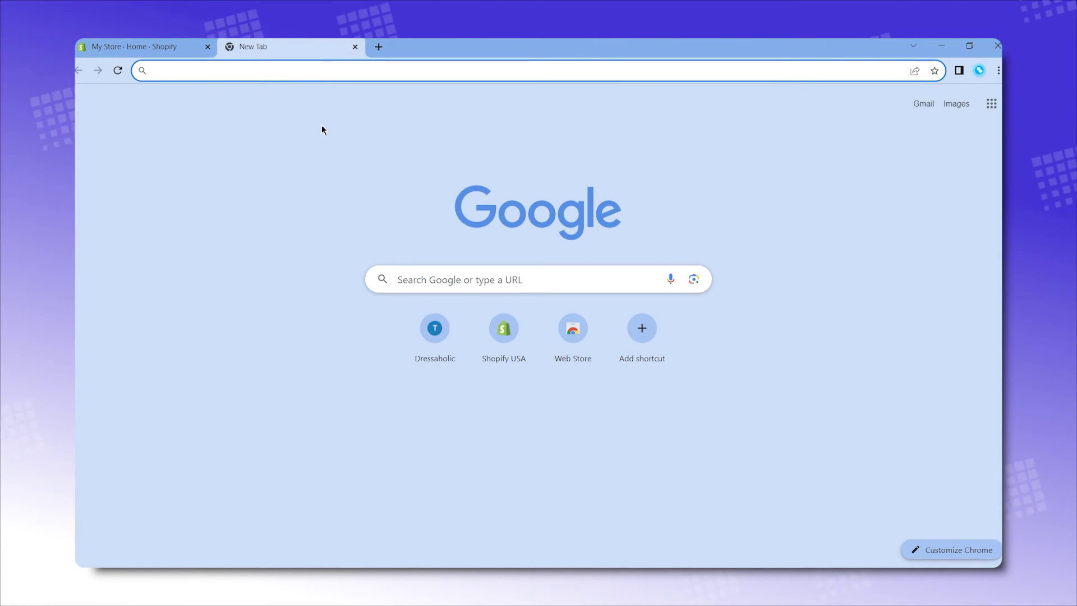
text(thedressaholic.myshopify.com)
key(Return)
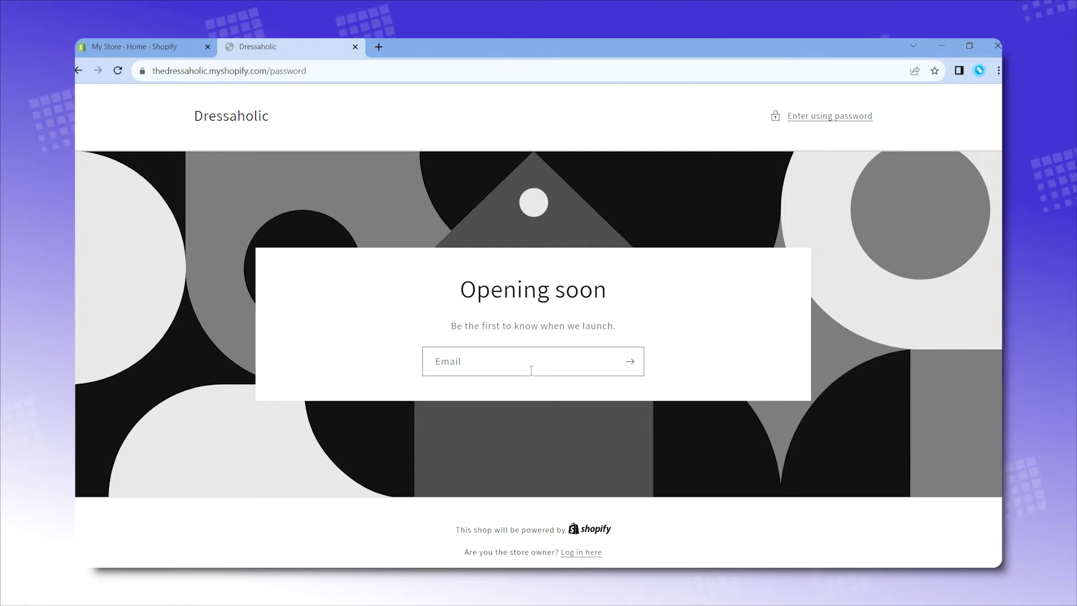
click(165, 47)
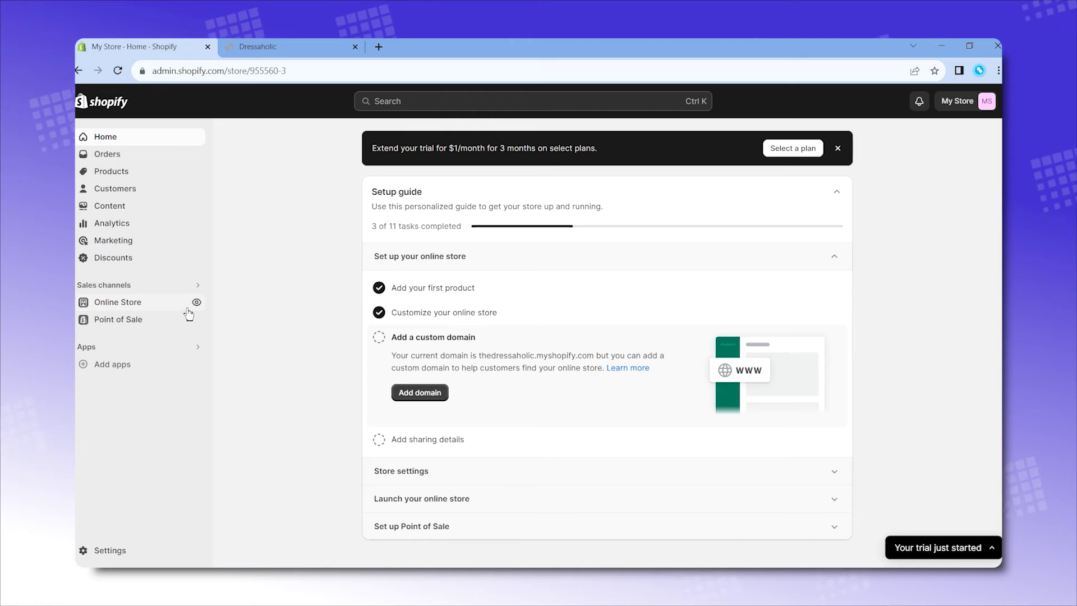
click(196, 302)
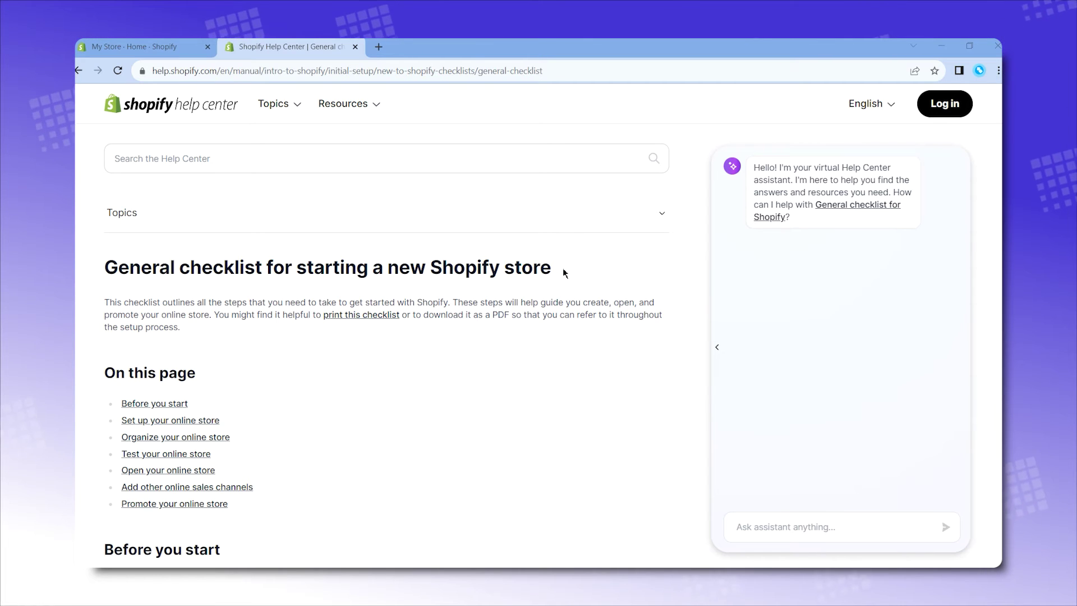
scroll(546, 336, down, 3)
scroll(547, 337, down, 3)
scroll(337, 337, down, 2)
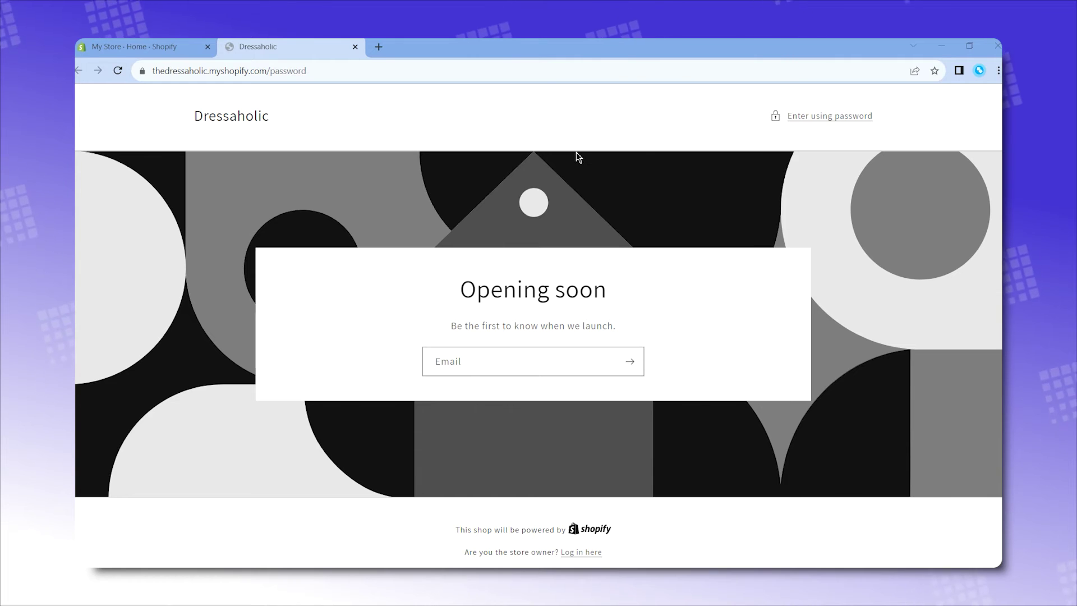
Bring up the Dressaholic storefront's Enter store using password screen
click(820, 117)
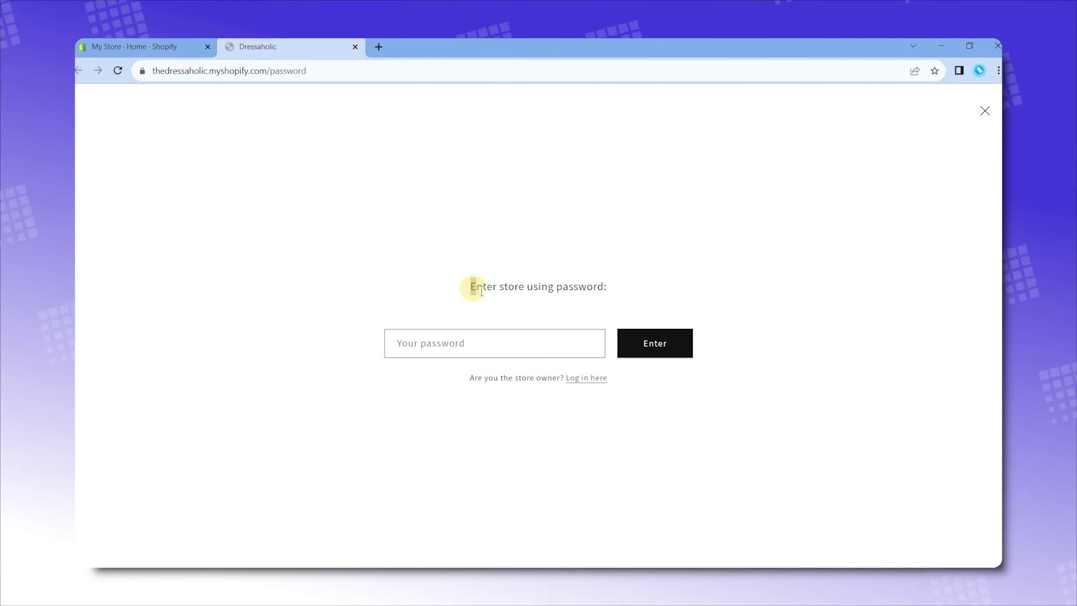
drag(466, 286, 618, 294)
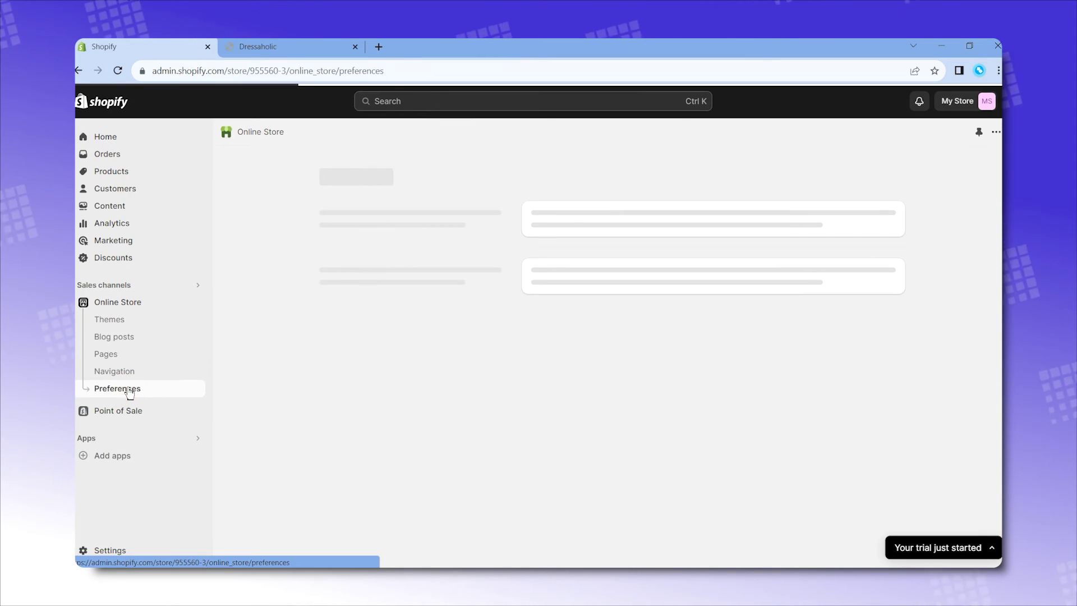
scroll(905, 326, down, 10)
scroll(906, 326, down, 5)
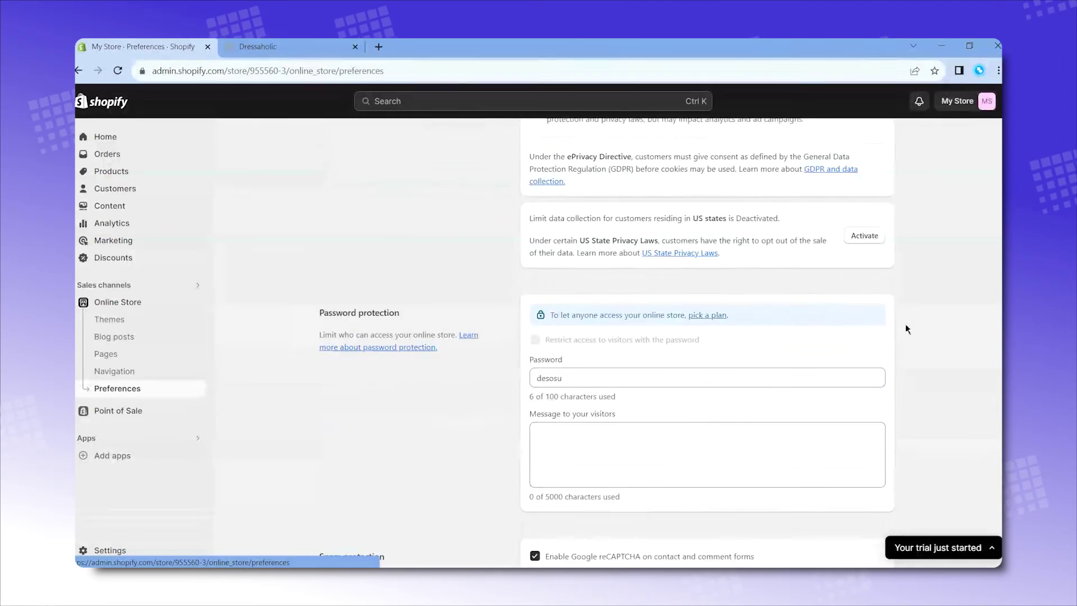
scroll(905, 329, down, 1)
double_click(555, 294)
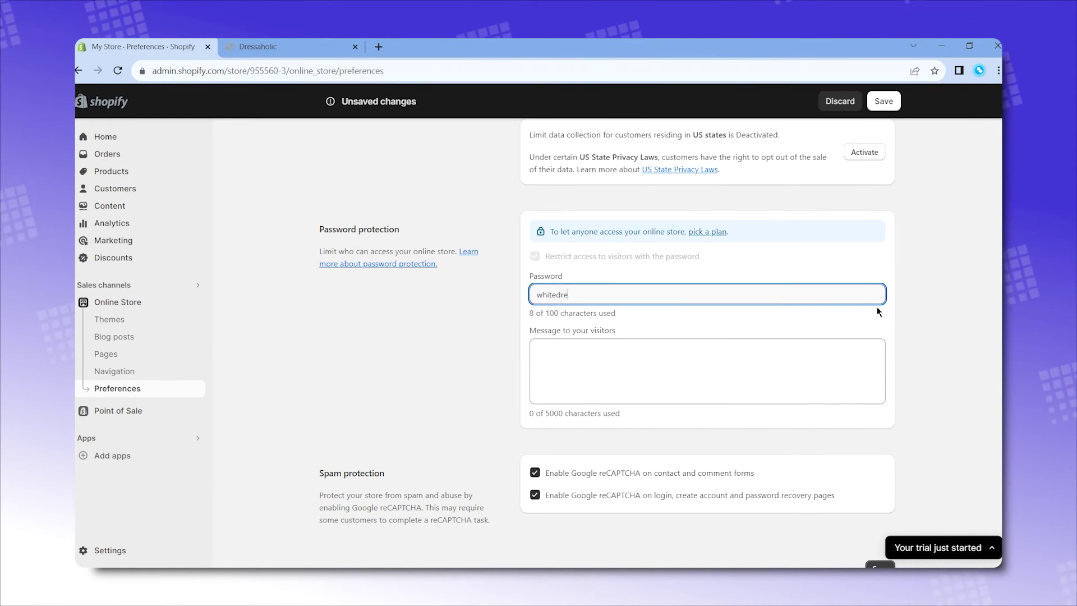
click(883, 102)
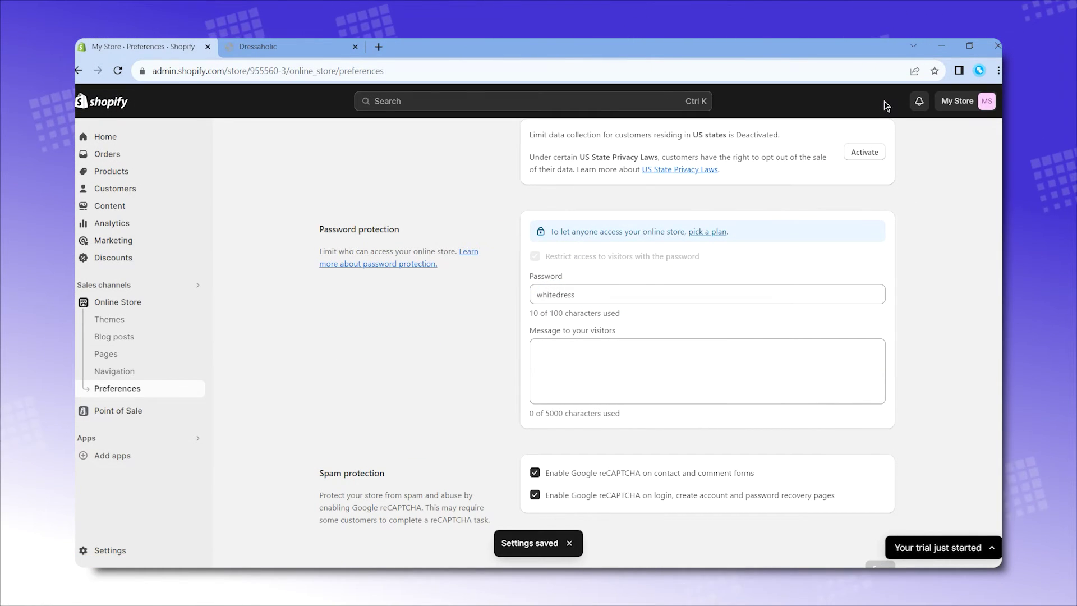
key(ctrl+Tab)
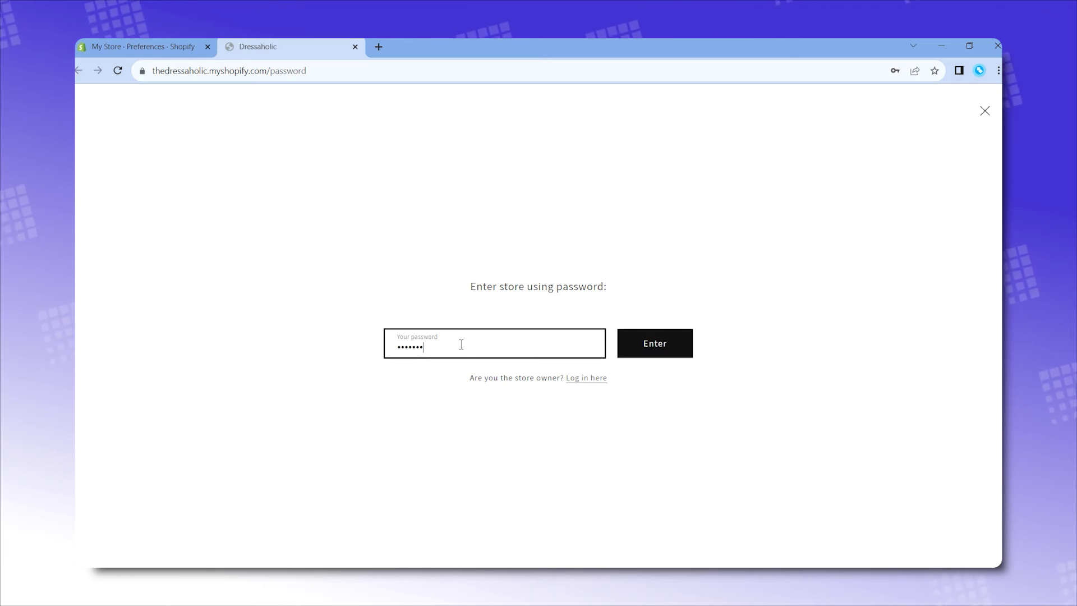
click(627, 343)
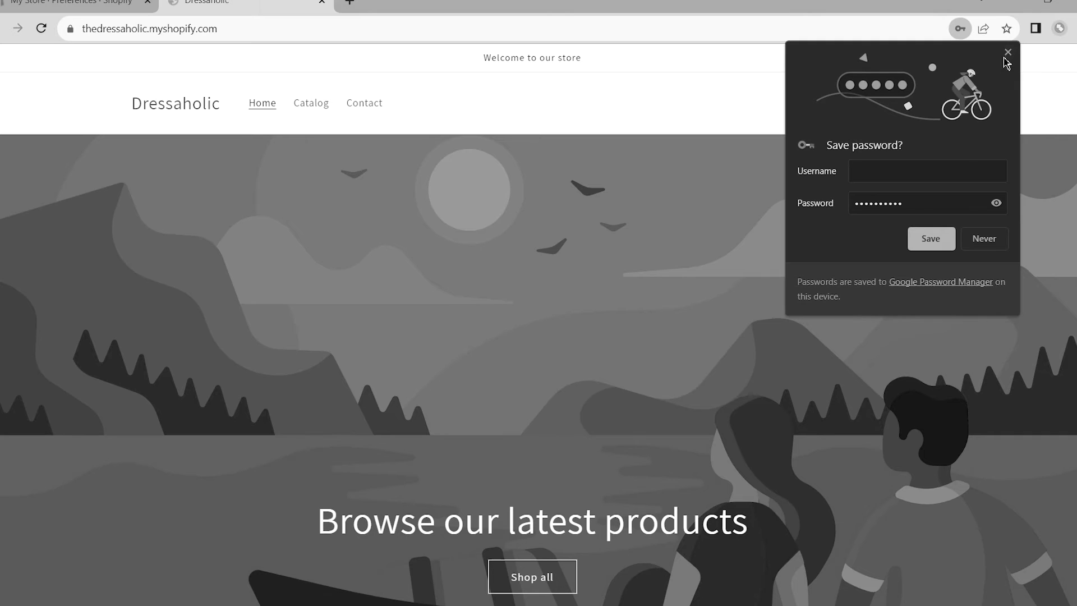
click(936, 91)
scroll(574, 312, down, 3)
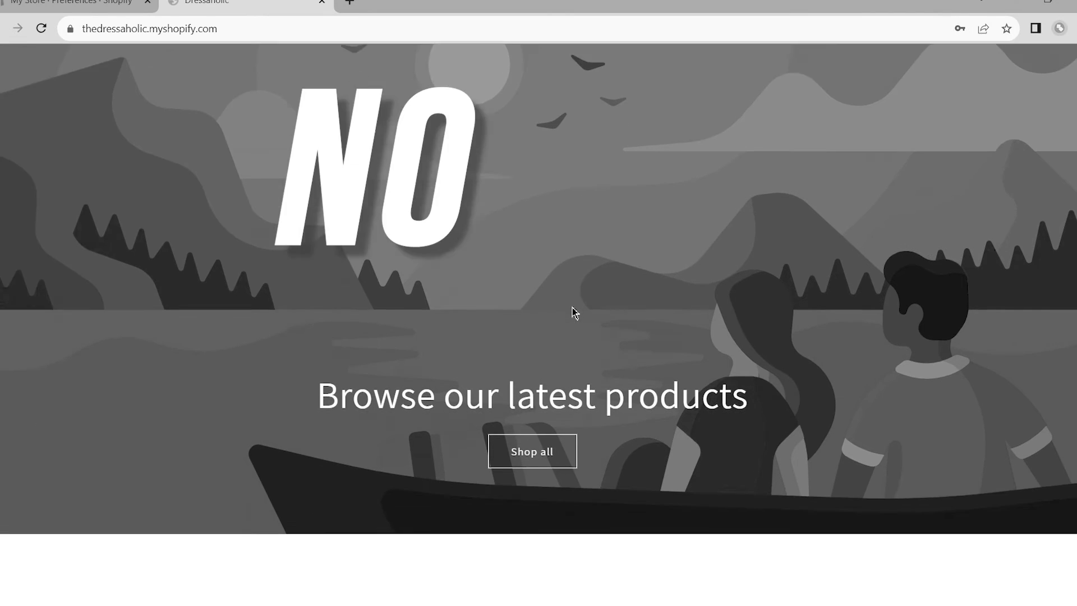
scroll(573, 313, down, 3)
scroll(573, 312, down, 3)
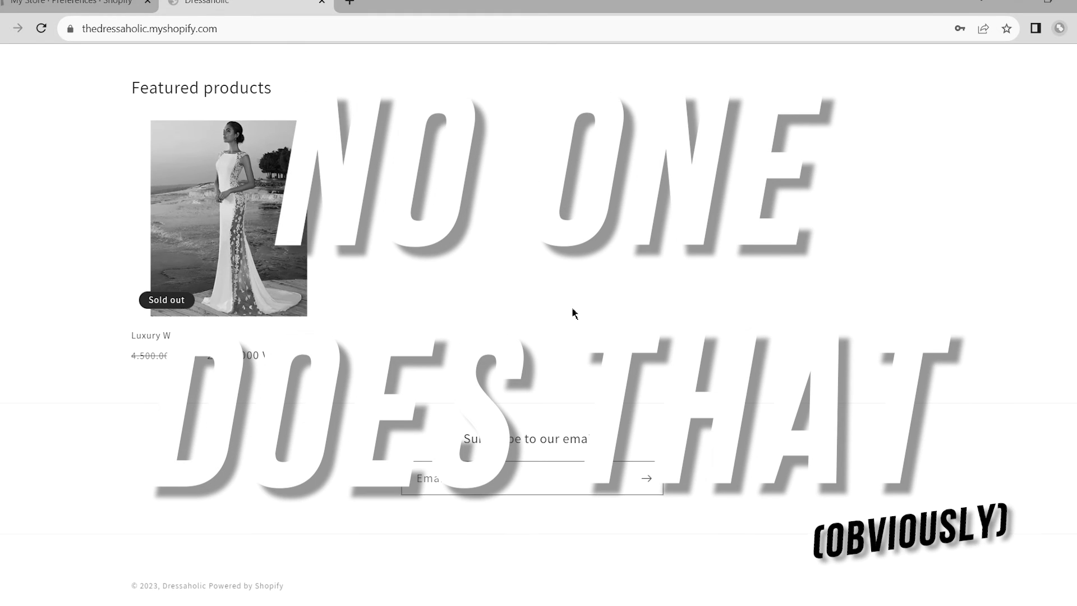
scroll(573, 313, up, 8)
scroll(566, 312, up, 2)
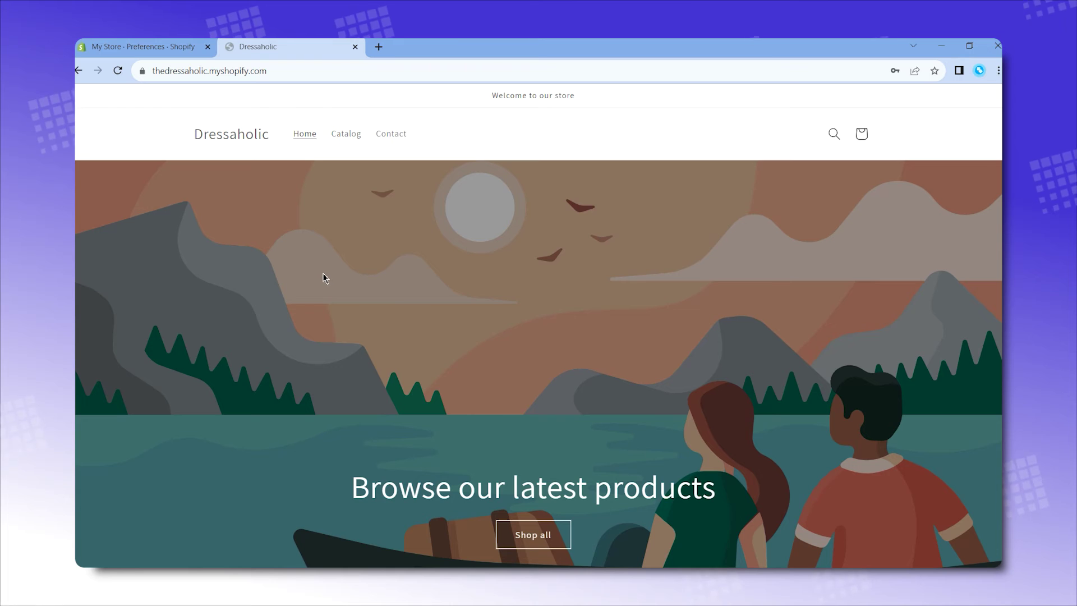
Close the storefront and view the plan list, noting Retail's $1 introductory price
click(354, 46)
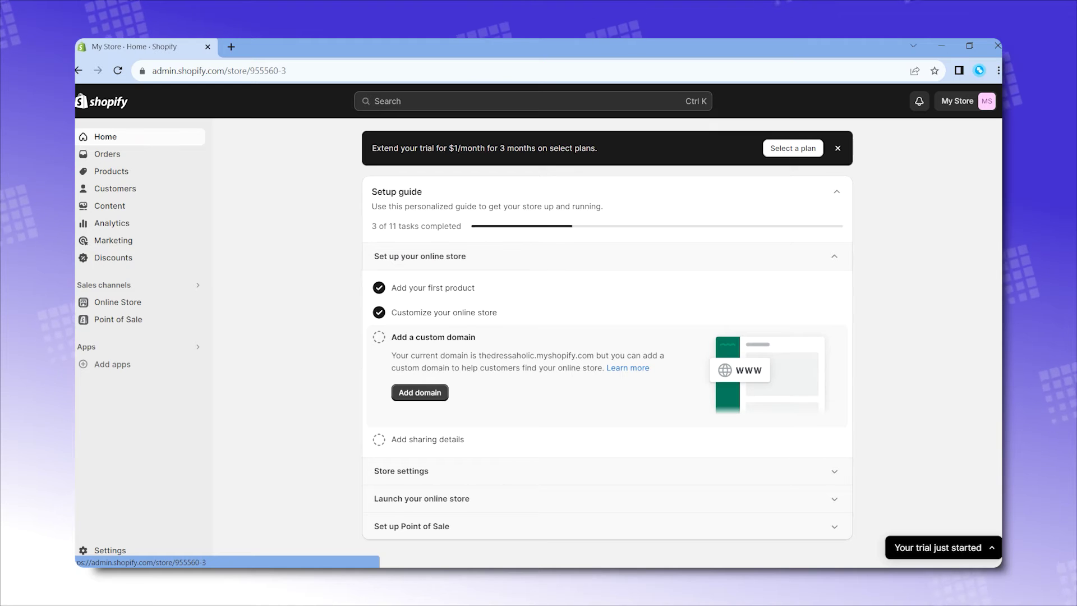
click(993, 548)
click(916, 539)
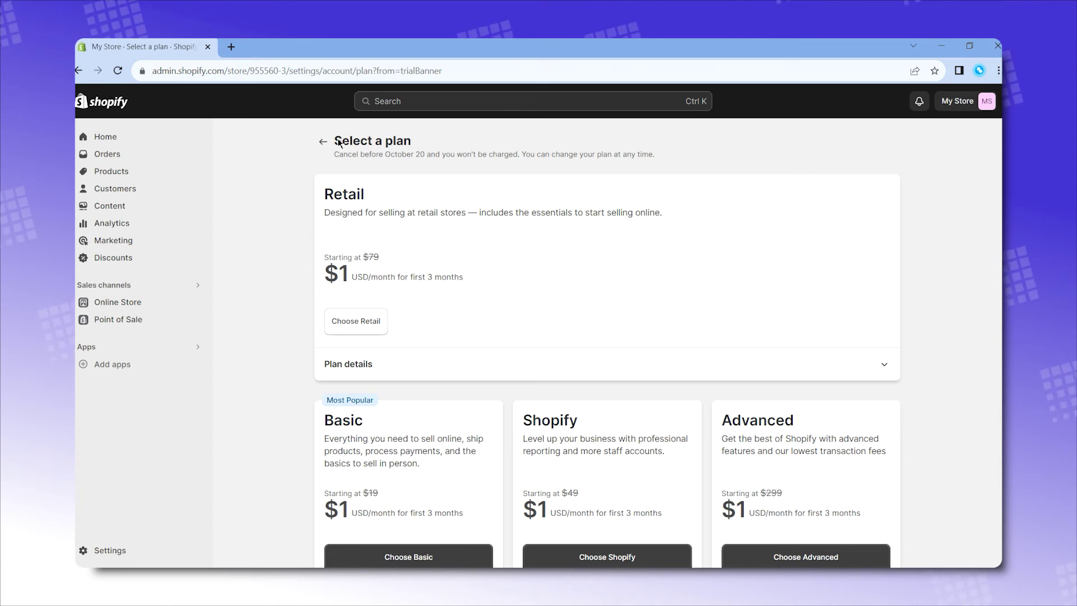
drag(335, 141, 417, 145)
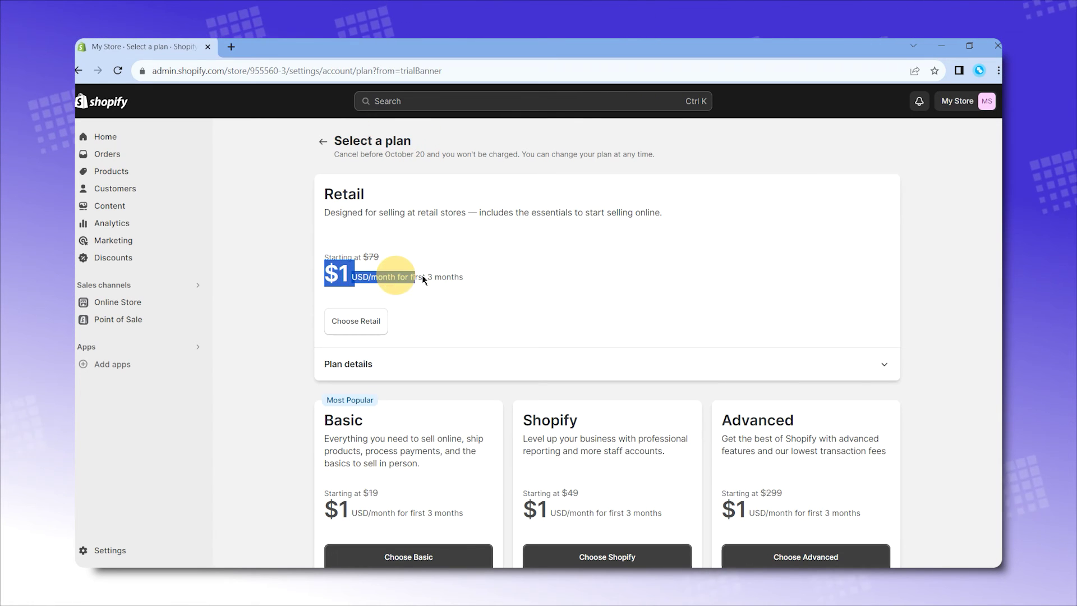
scroll(866, 286, down, 5)
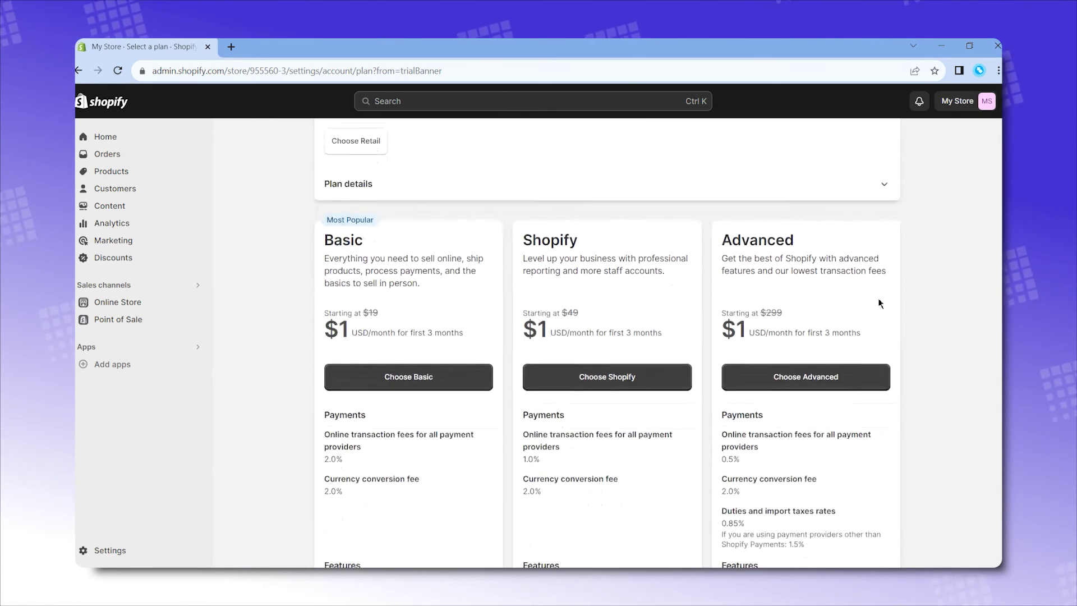
scroll(889, 317, down, 2)
scroll(880, 271, up, 2)
scroll(880, 271, down, 3)
scroll(879, 276, down, 3)
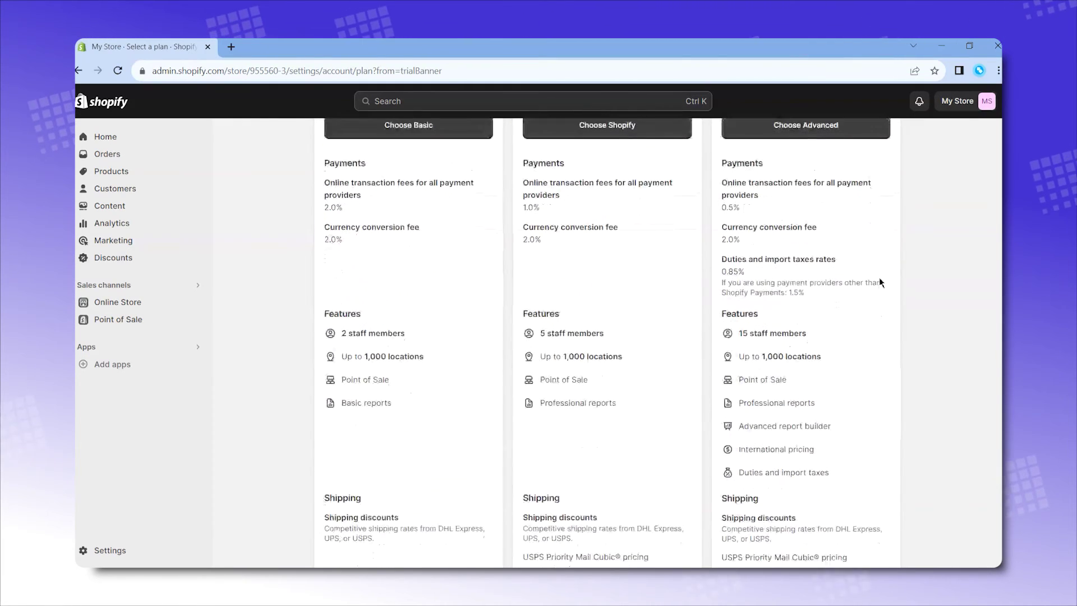
scroll(879, 286, down, 3)
scroll(879, 305, down, 3)
scroll(879, 305, down, 3)
scroll(880, 310, down, 3)
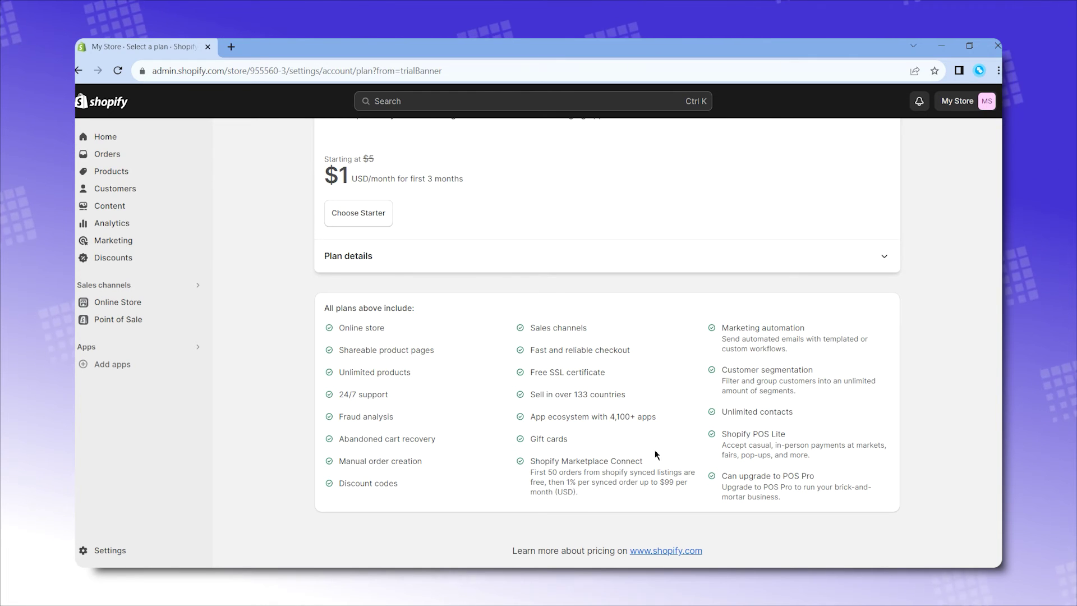
Open Shopify's public pricing page and review the plans, from $25 Basic to $2,000 Plus
click(666, 552)
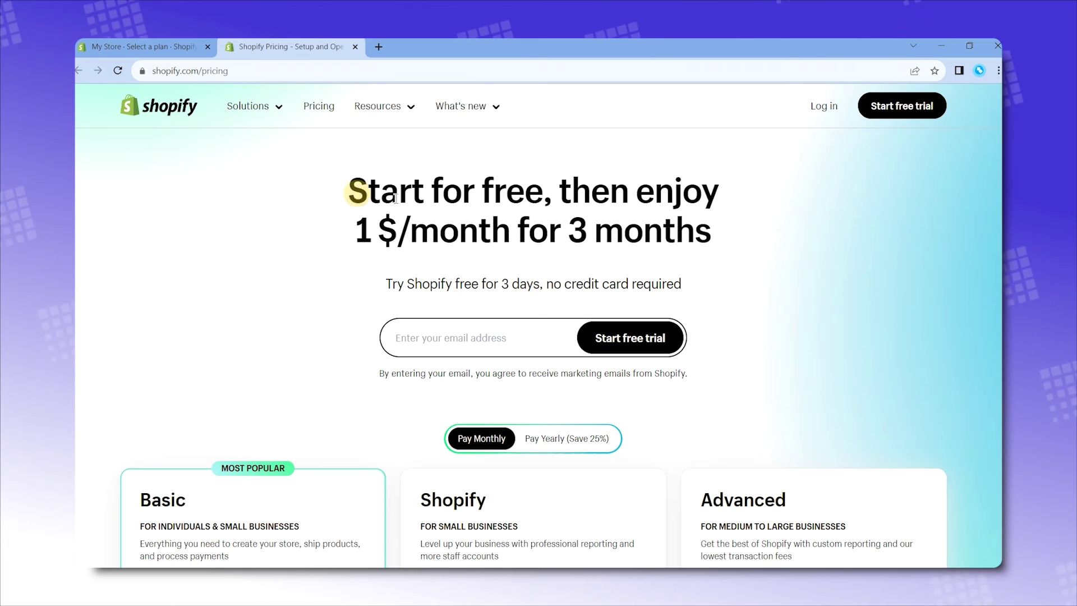
drag(351, 192, 715, 229)
click(748, 230)
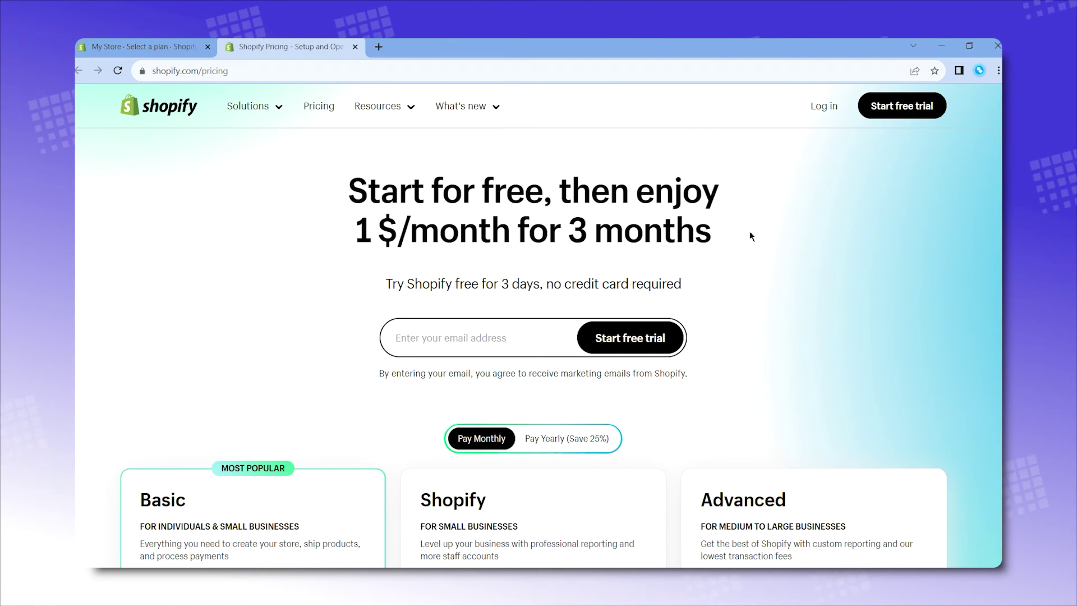
scroll(750, 232, down, 3)
scroll(750, 231, down, 2)
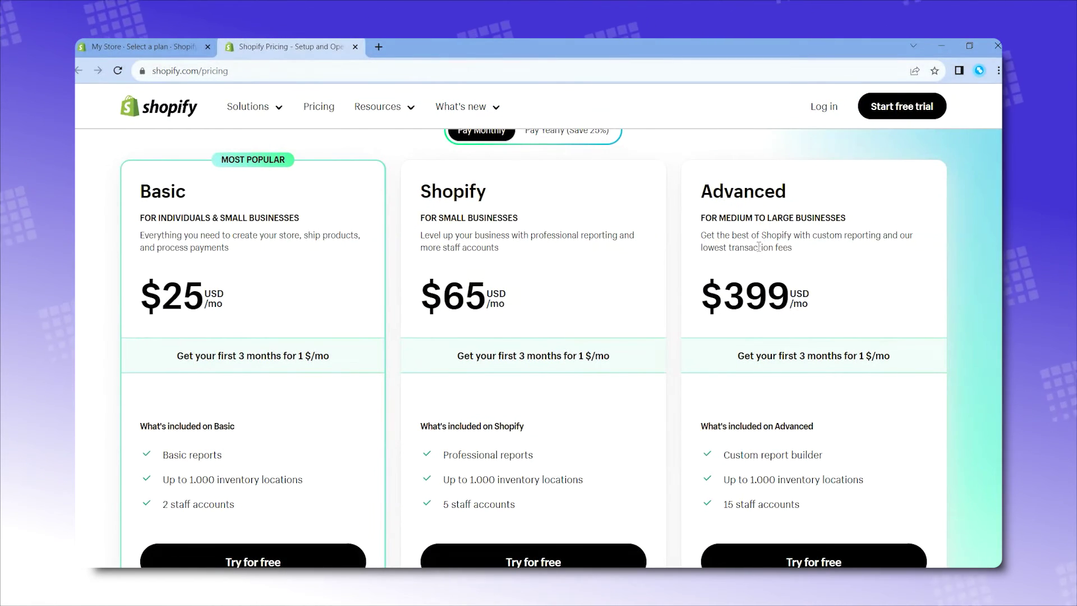
scroll(896, 308, down, 4)
scroll(908, 311, down, 2)
scroll(918, 315, down, 4)
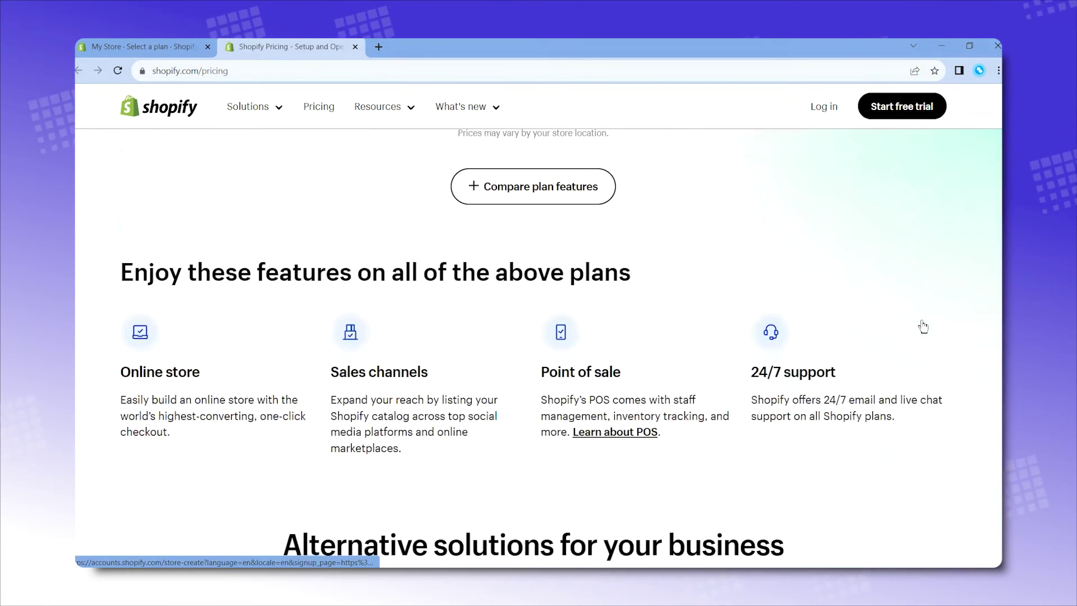
scroll(919, 318, down, 1)
scroll(920, 318, down, 4)
scroll(919, 319, down, 3)
scroll(920, 320, down, 1)
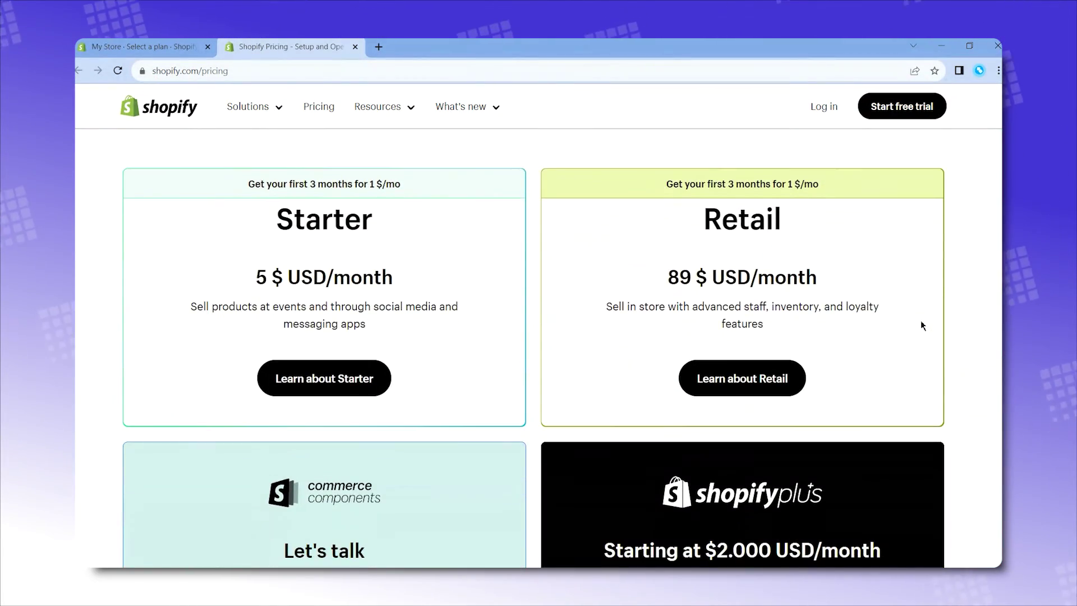
scroll(921, 320, down, 2)
scroll(920, 321, down, 2)
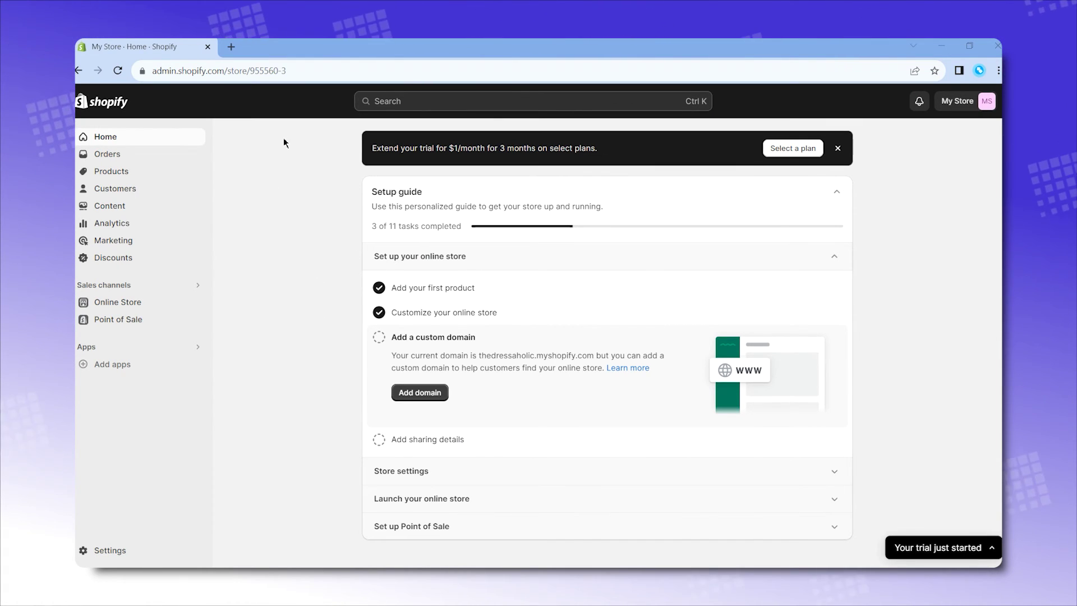
Go to apps.shopify.com and search the App Store for 'pop up' apps
click(232, 71)
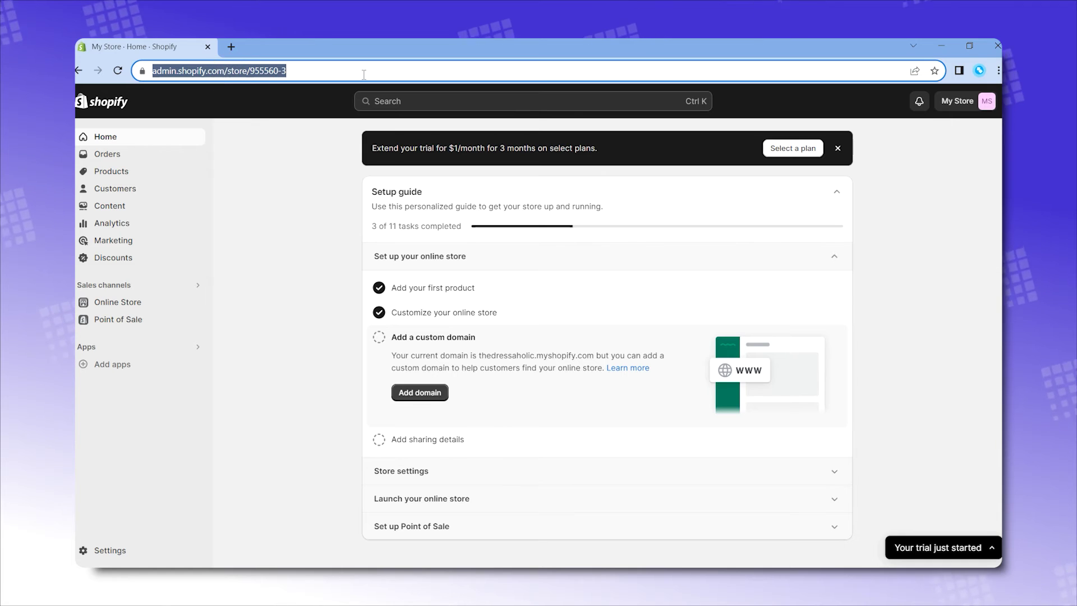
text(apps.shop)
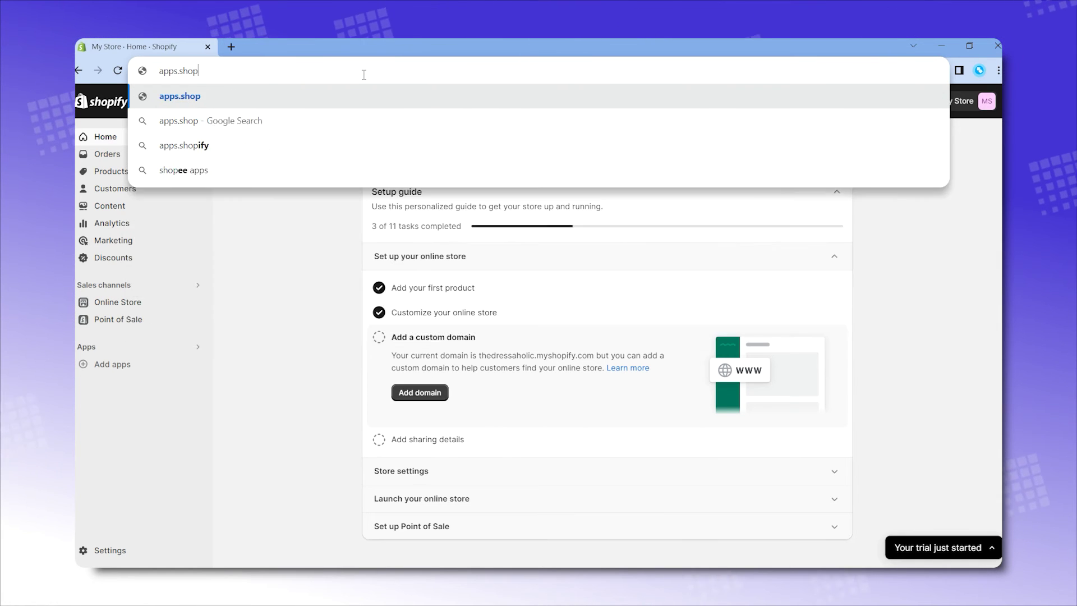
text(ify.com)
key(Return)
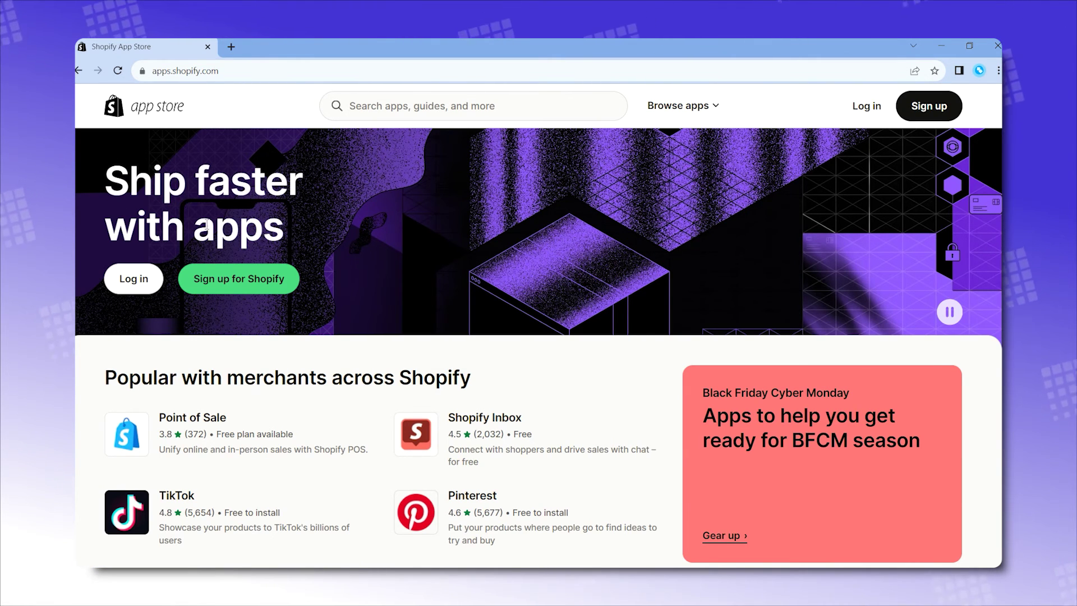
click(454, 105)
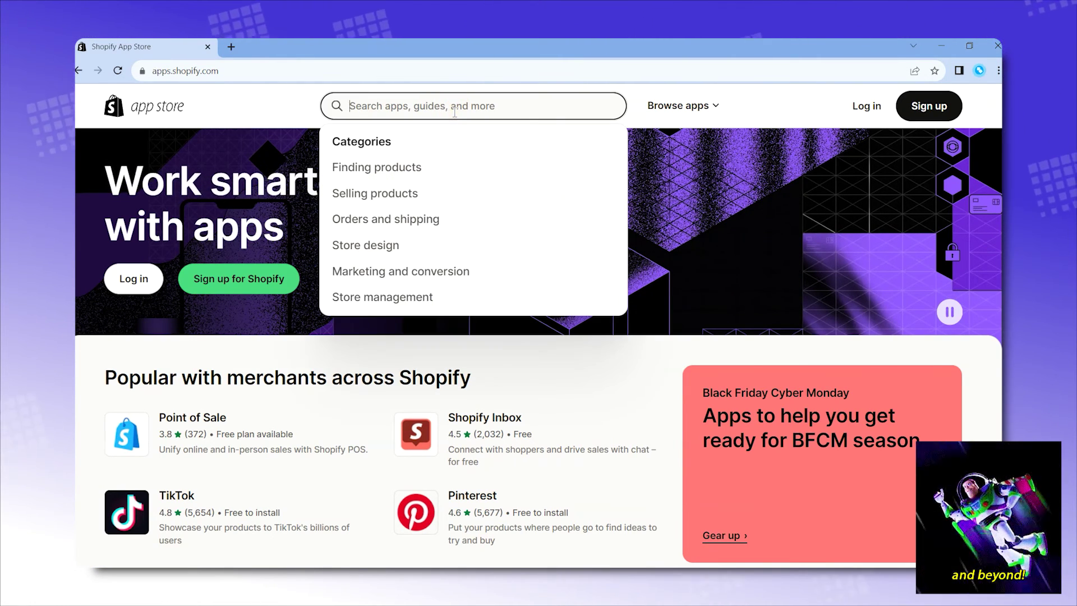
text(pop up)
key(Return)
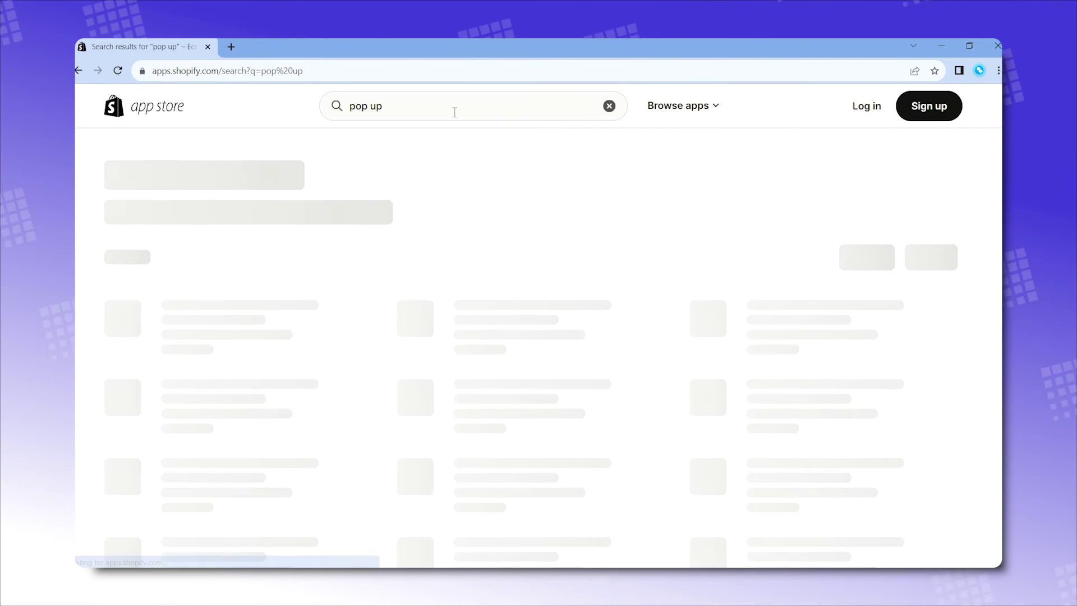
Search for 'email marketing' and 'page builder' apps, then open PageFly Landing Page Builder
double_click(383, 106)
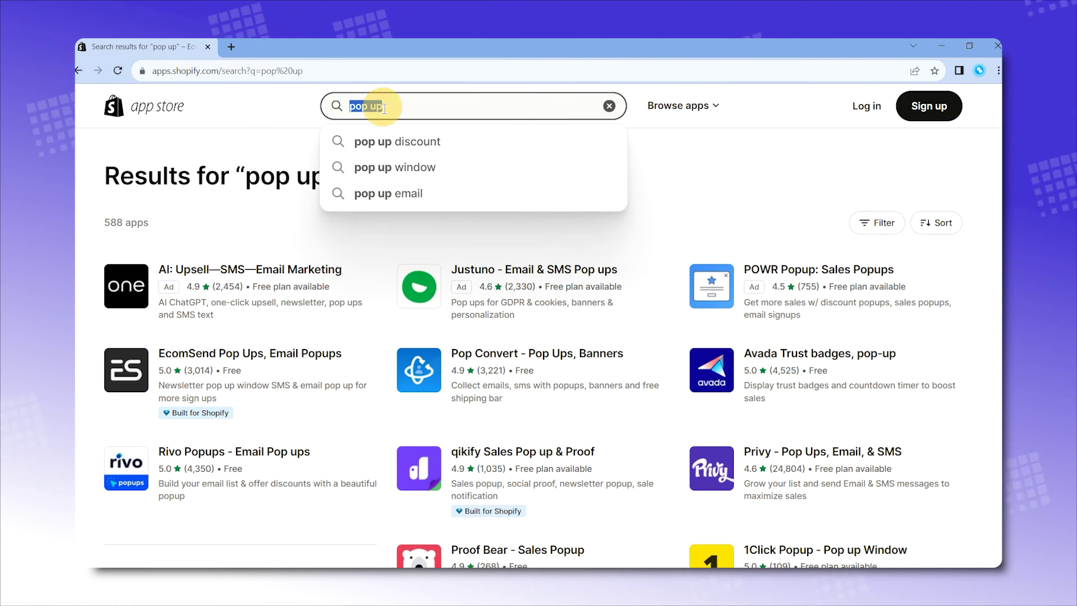
text(ng)
key(Return)
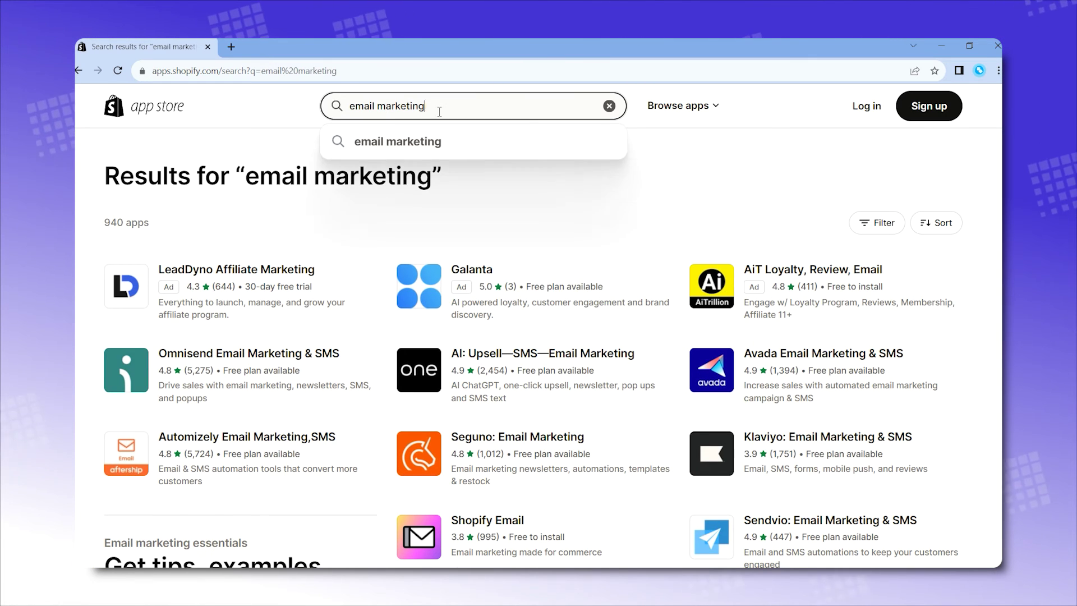
double_click(387, 107)
text(uilder)
key(Return)
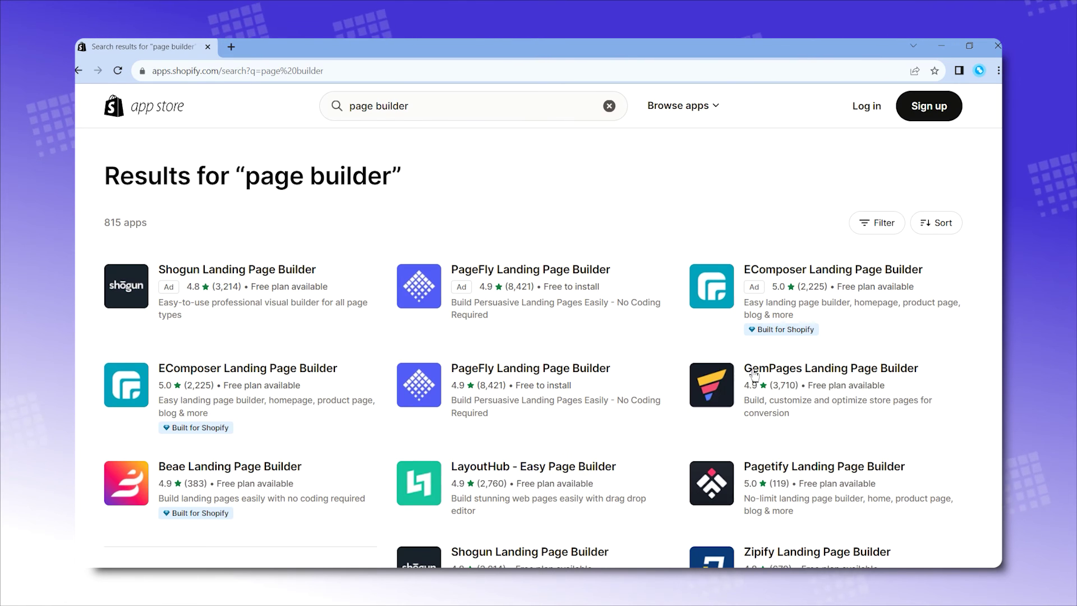
click(521, 271)
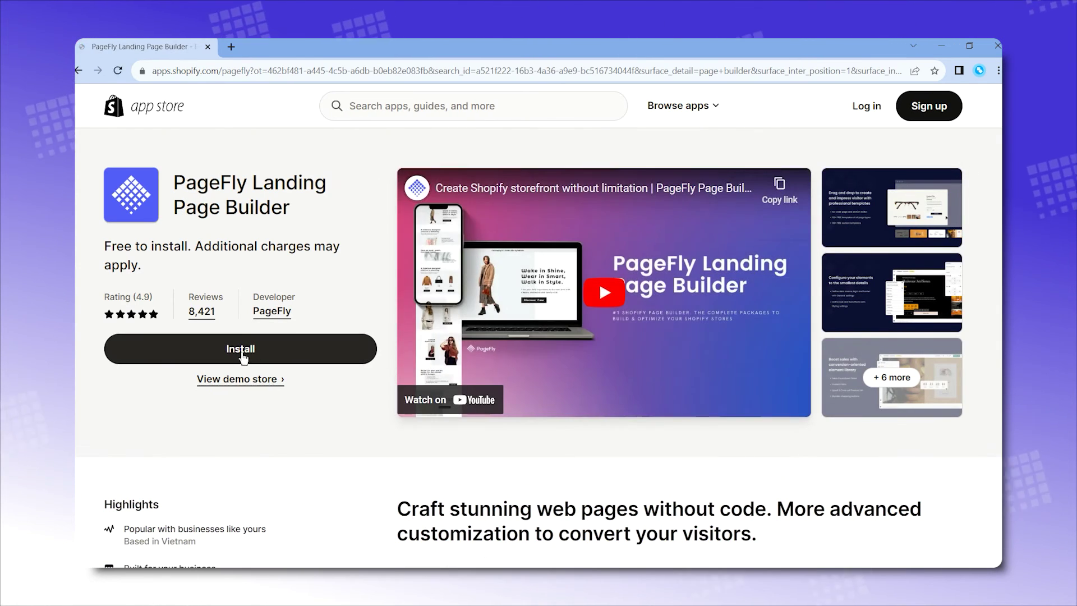
Install PageFly Landing Page Builder using the existing Shopify account
click(244, 353)
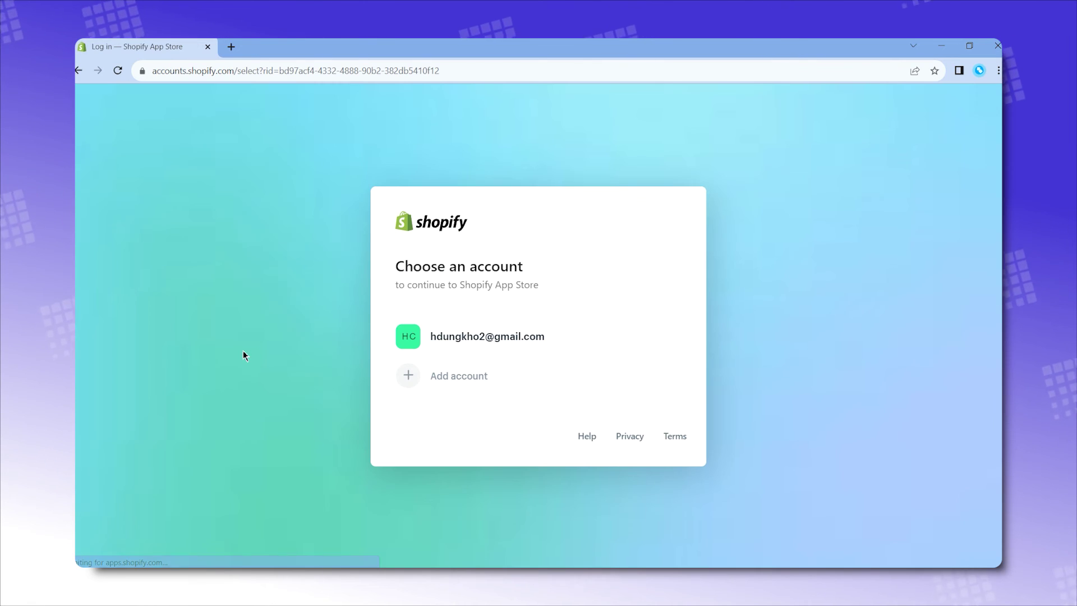
click(523, 348)
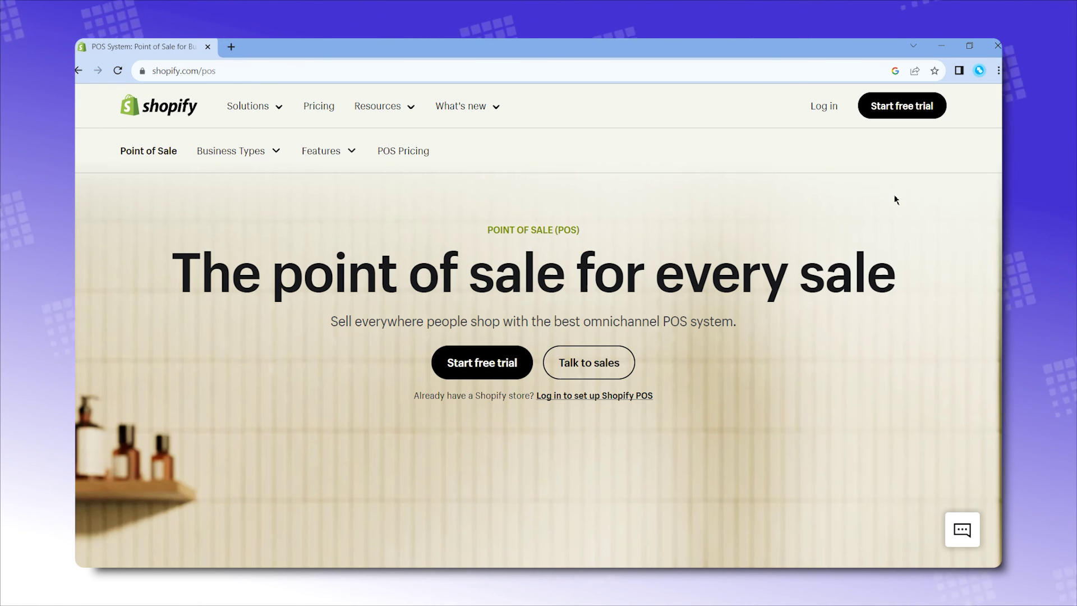
scroll(945, 204, down, 4)
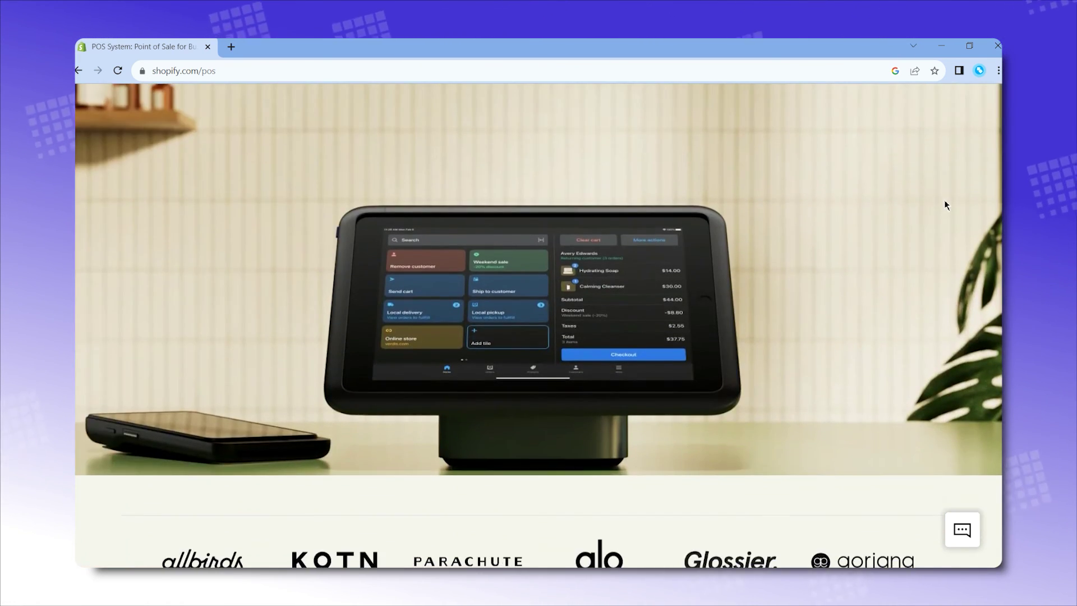
scroll(946, 204, down, 4)
scroll(944, 205, down, 4)
scroll(941, 211, down, 3)
scroll(940, 218, down, 2)
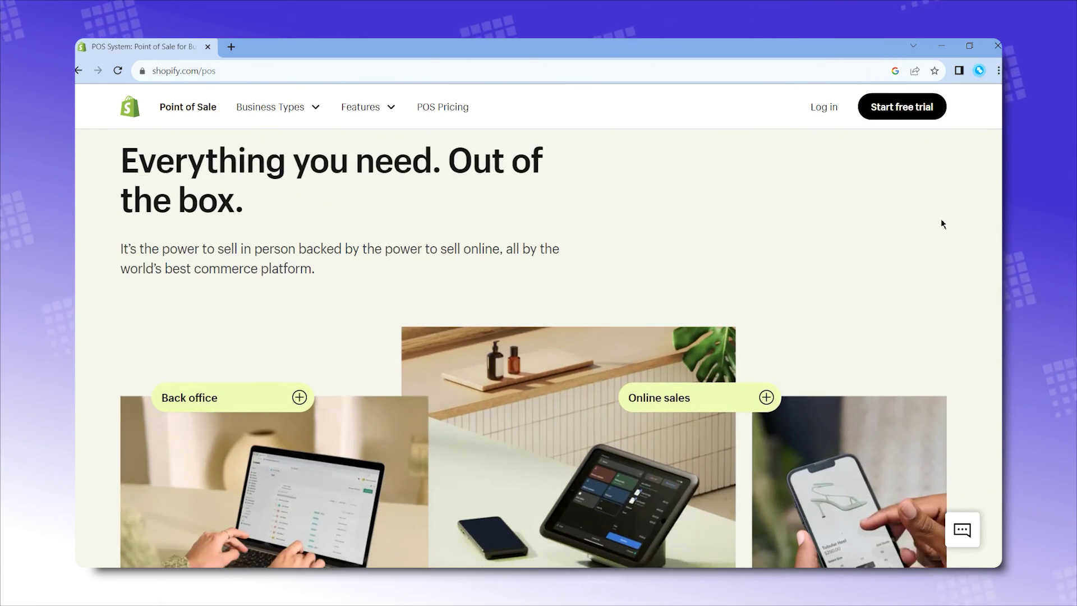
scroll(941, 218, down, 4)
scroll(941, 220, down, 5)
scroll(941, 225, down, 3)
scroll(940, 229, down, 4)
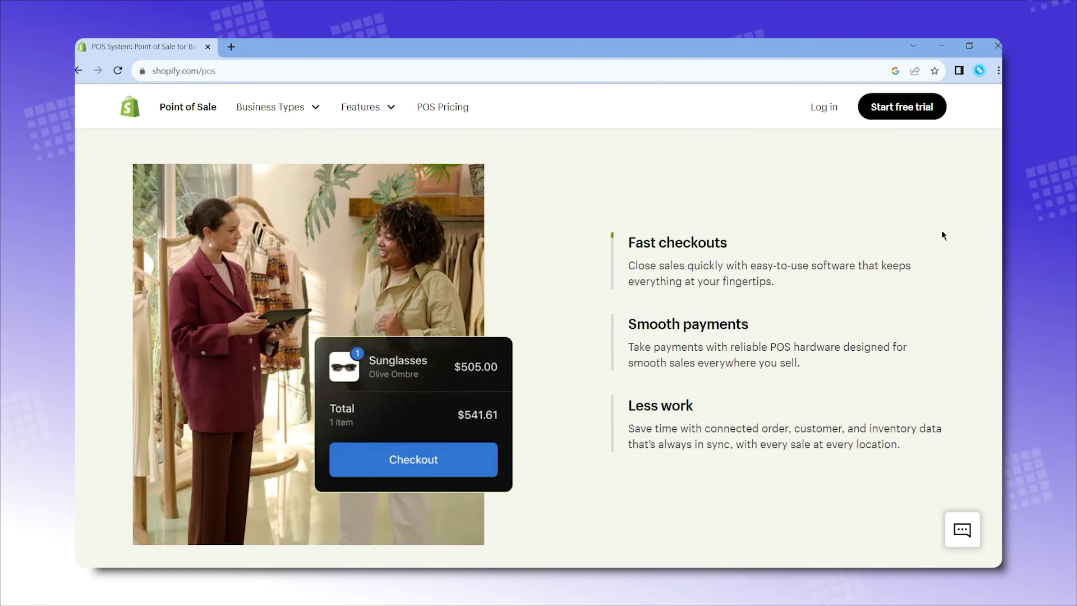
scroll(942, 230, down, 3)
scroll(941, 230, down, 4)
scroll(941, 229, down, 3)
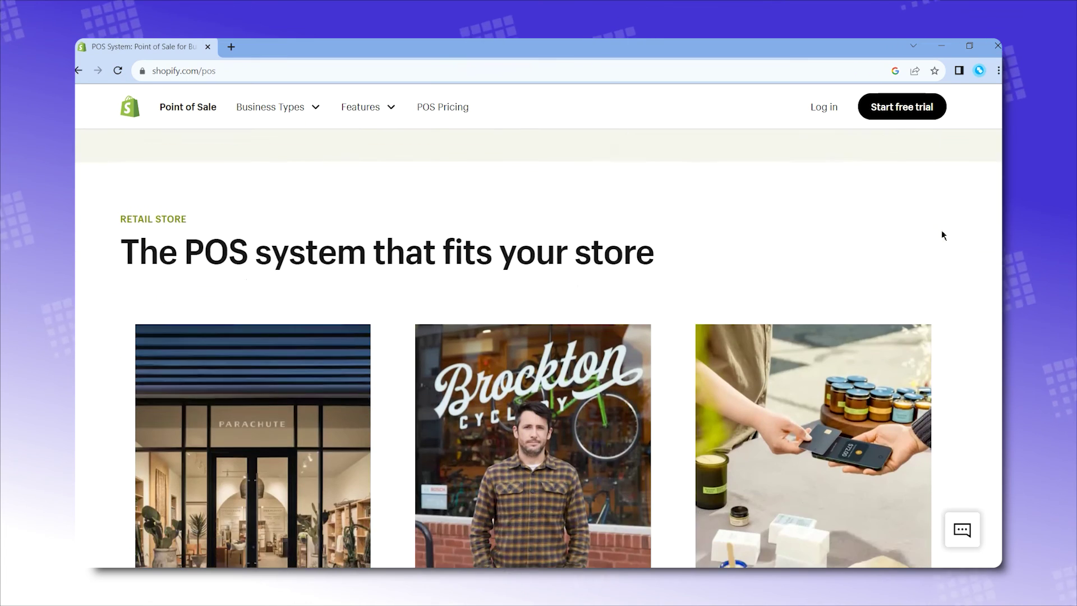
scroll(941, 230, down, 3)
scroll(941, 230, down, 3)
scroll(941, 230, down, 4)
scroll(941, 230, down, 4)
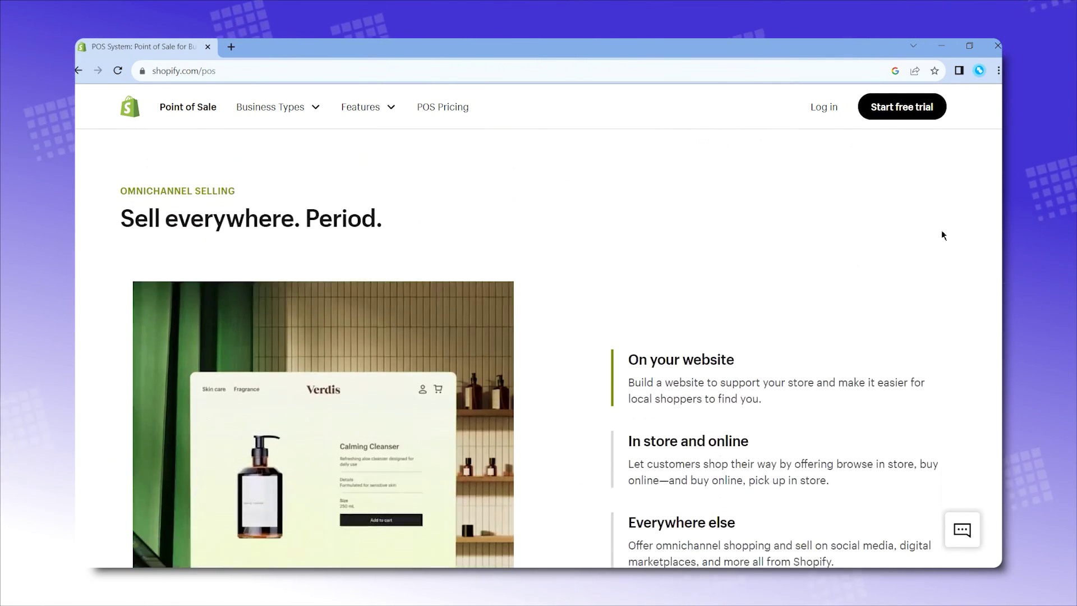
scroll(941, 230, down, 2)
scroll(941, 230, down, 4)
scroll(942, 230, down, 4)
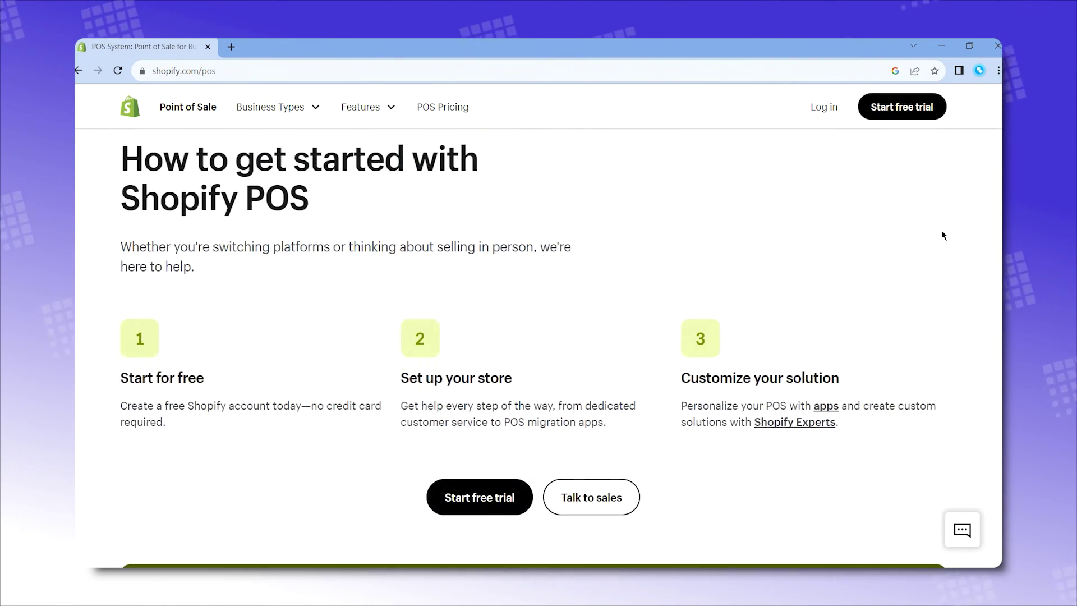
scroll(941, 230, down, 2)
scroll(942, 230, down, 3)
scroll(941, 230, down, 2)
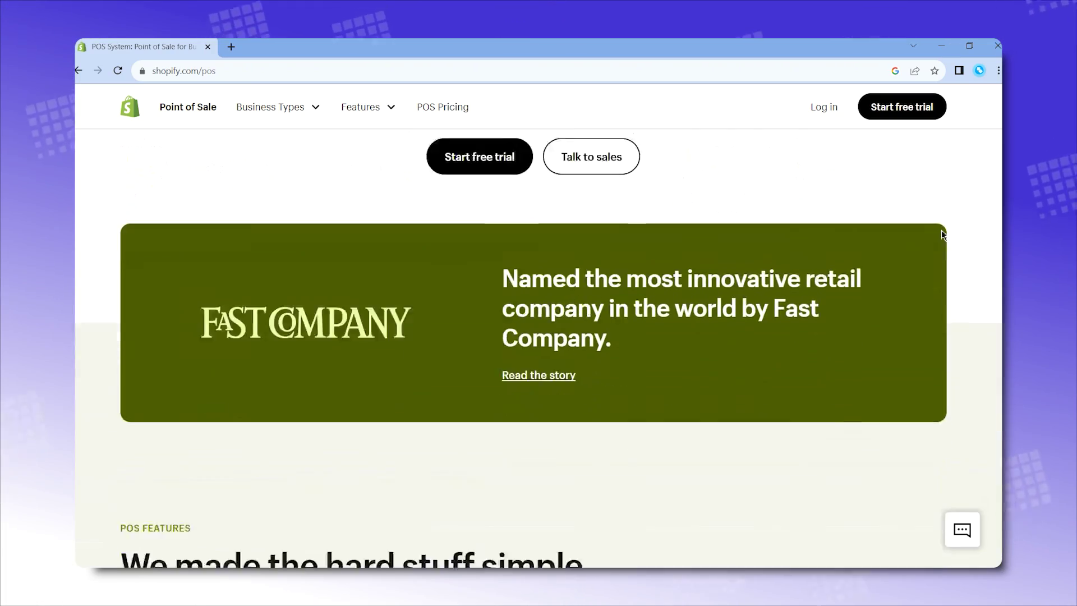
scroll(942, 230, down, 4)
scroll(941, 230, down, 2)
scroll(942, 230, down, 1)
scroll(941, 229, down, 3)
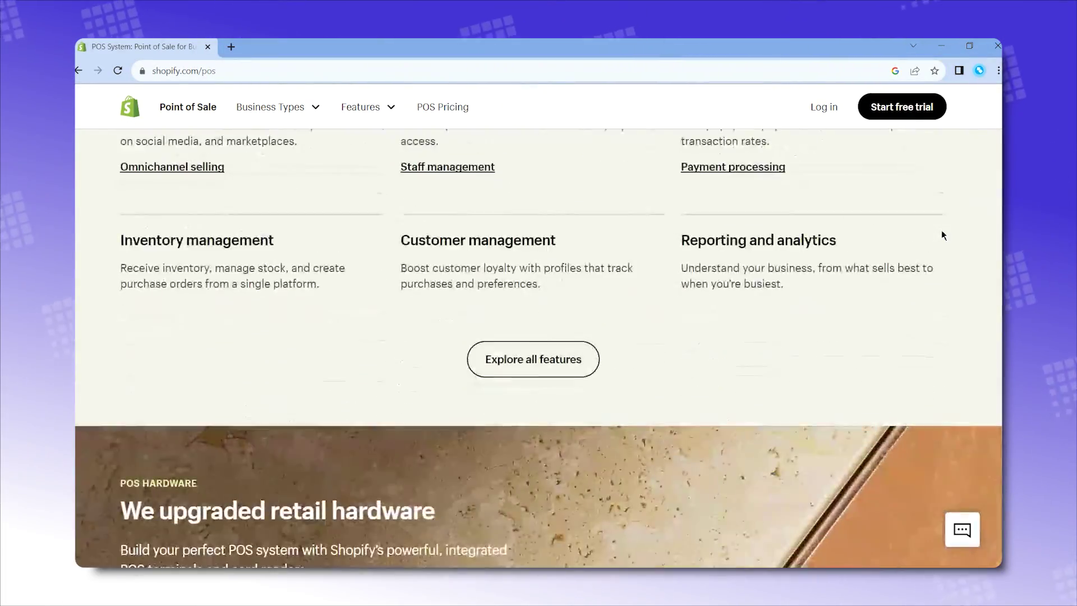
scroll(942, 230, down, 4)
scroll(942, 230, down, 2)
scroll(941, 230, down, 2)
scroll(942, 230, down, 4)
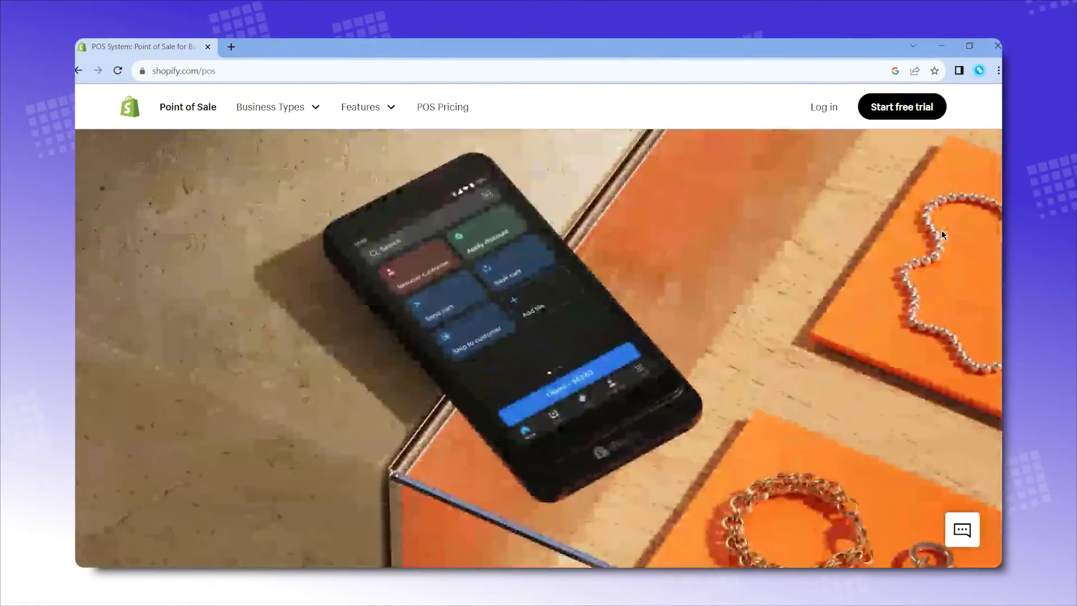
scroll(941, 229, down, 3)
scroll(942, 230, down, 4)
scroll(942, 230, down, 1)
scroll(941, 230, down, 3)
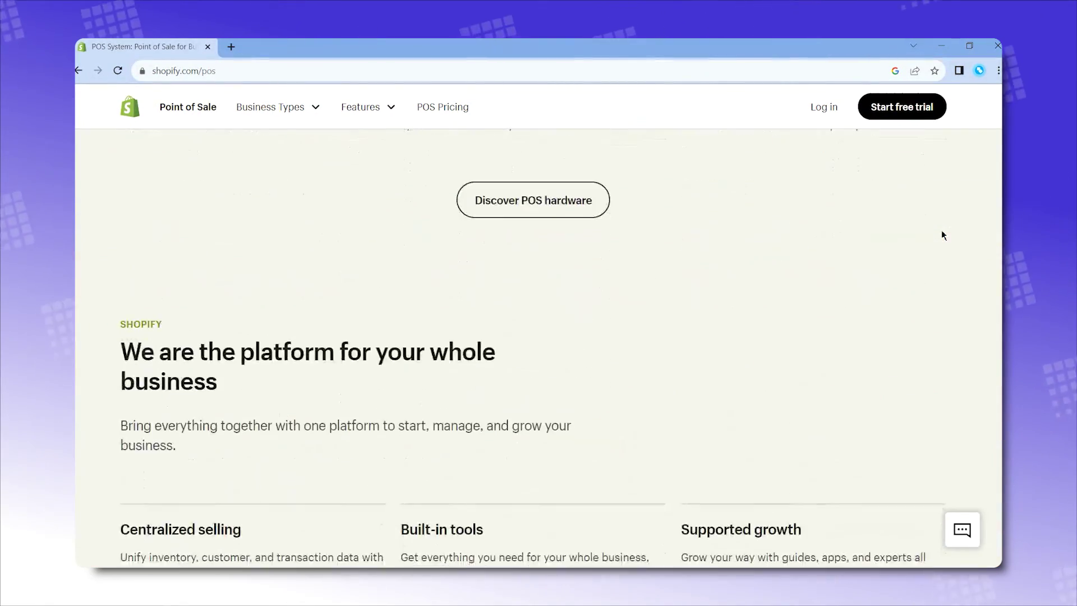
scroll(941, 230, down, 3)
scroll(942, 230, down, 5)
scroll(942, 229, down, 2)
scroll(941, 229, down, 3)
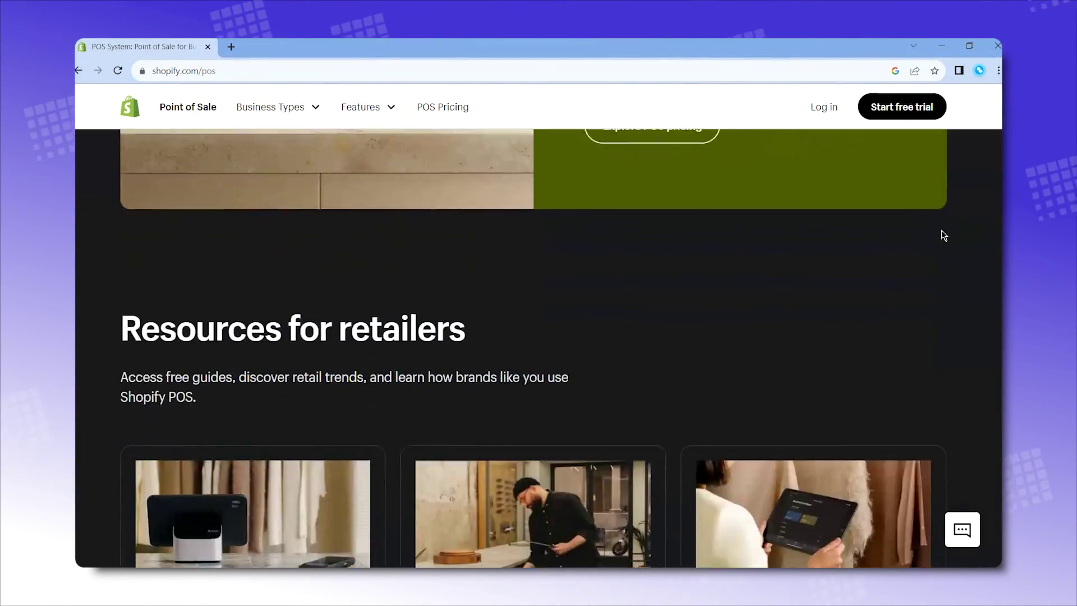
scroll(941, 229, down, 2)
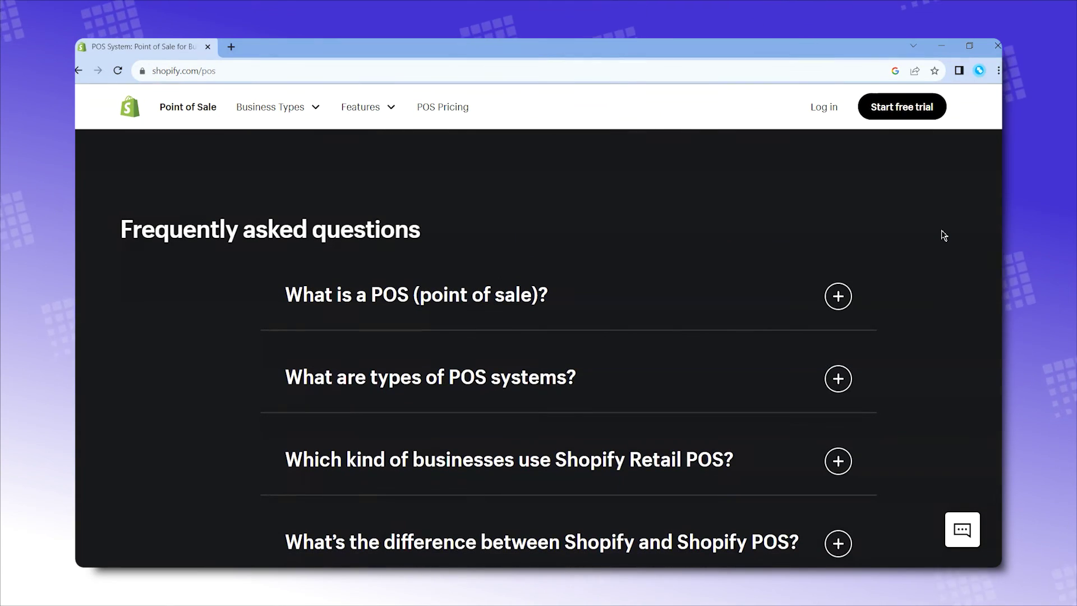
scroll(943, 235, down, 4)
scroll(942, 235, down, 3)
scroll(942, 235, down, 3)
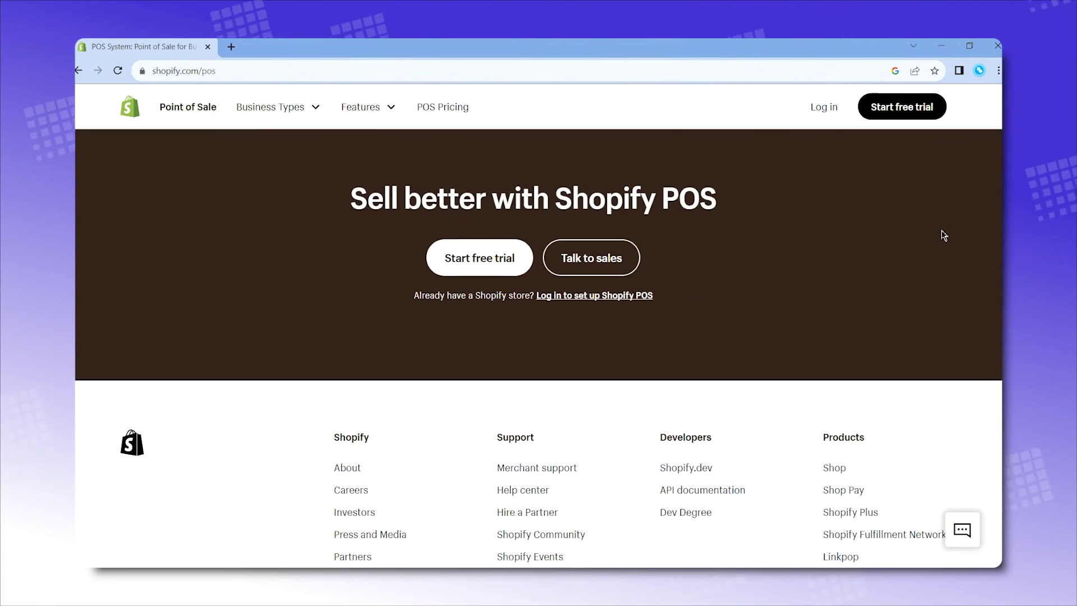